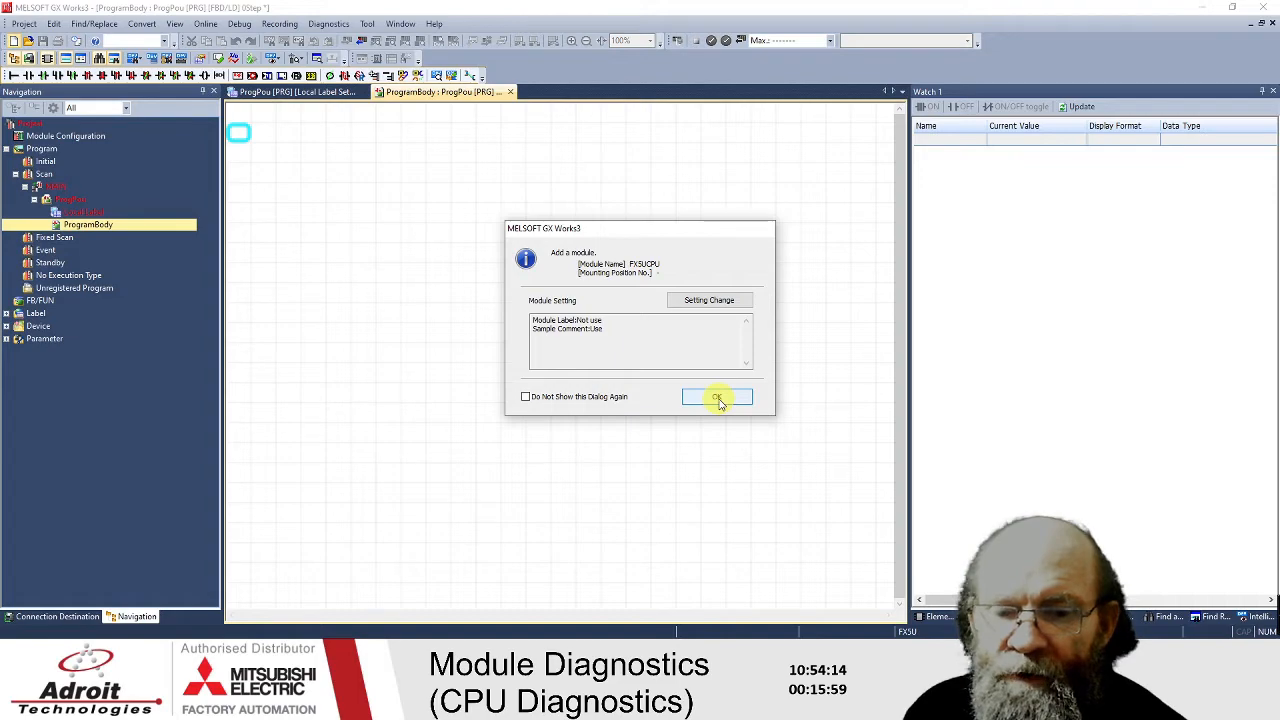
# - Accept the FX5UCPU module and label option notices and place an AND block in the program body
pyautogui.click(717, 398)
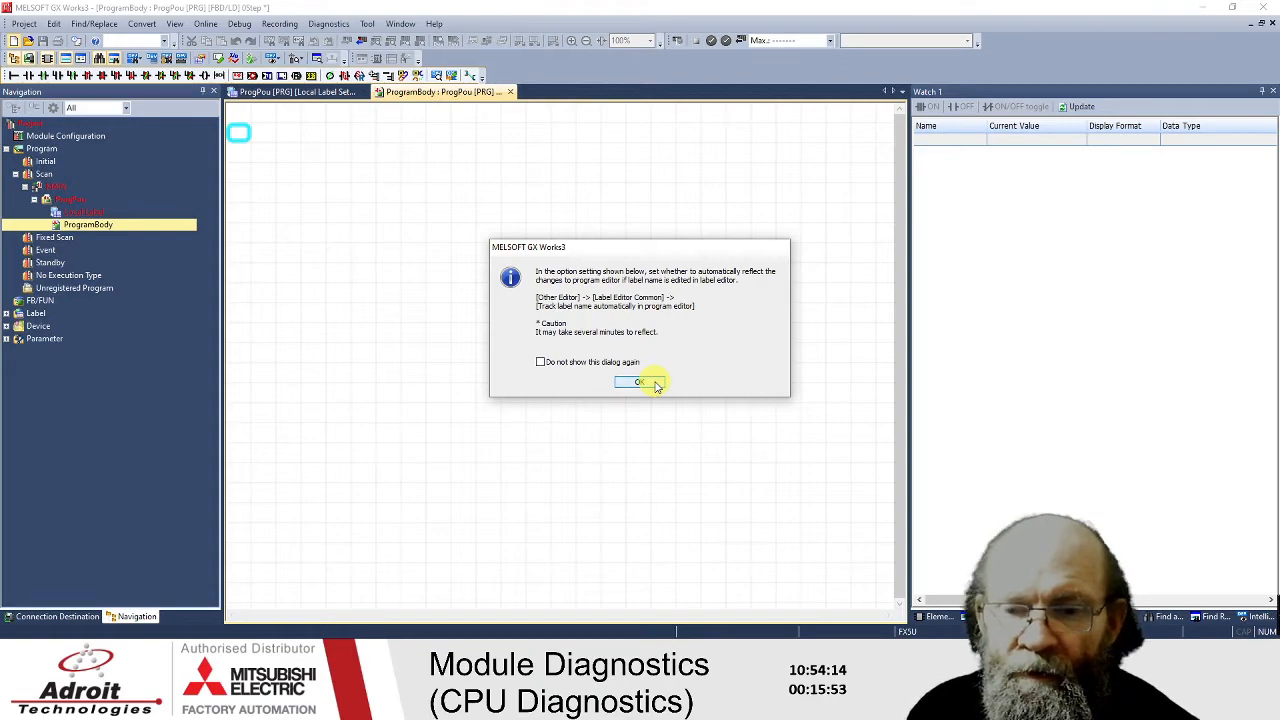
pyautogui.click(655, 385)
pyautogui.click(462, 213)
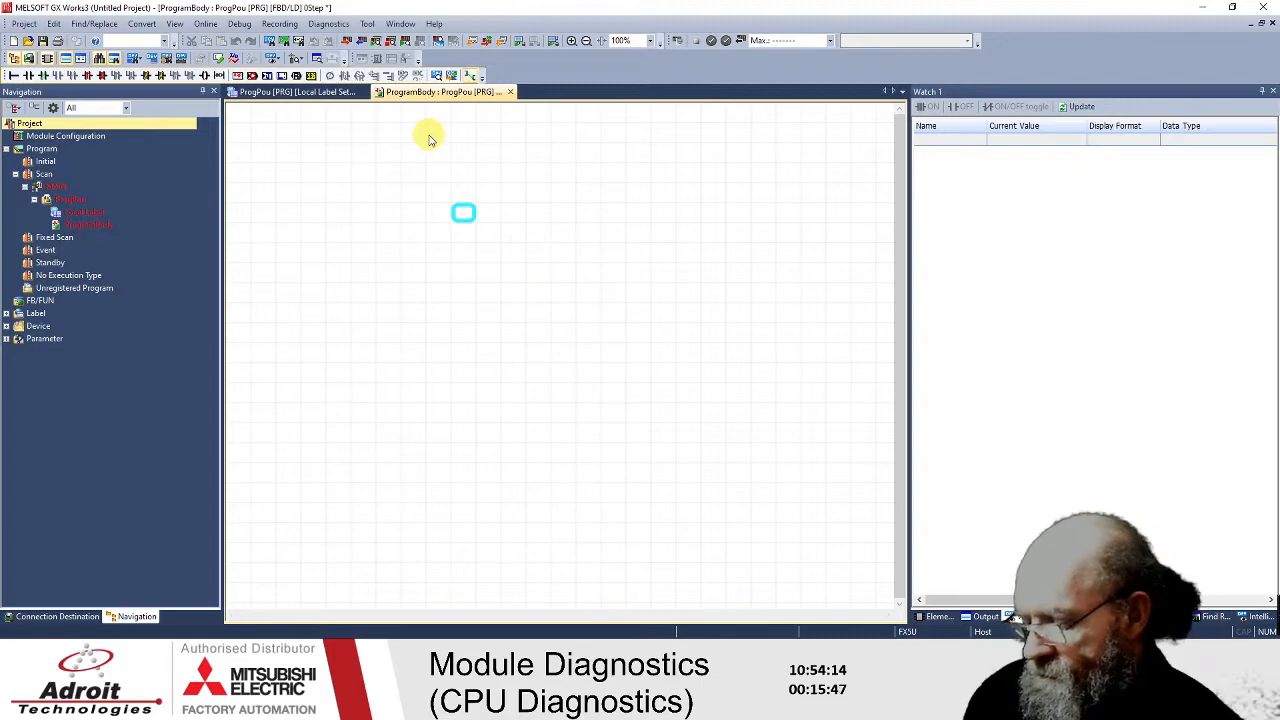
pyautogui.write('AND')
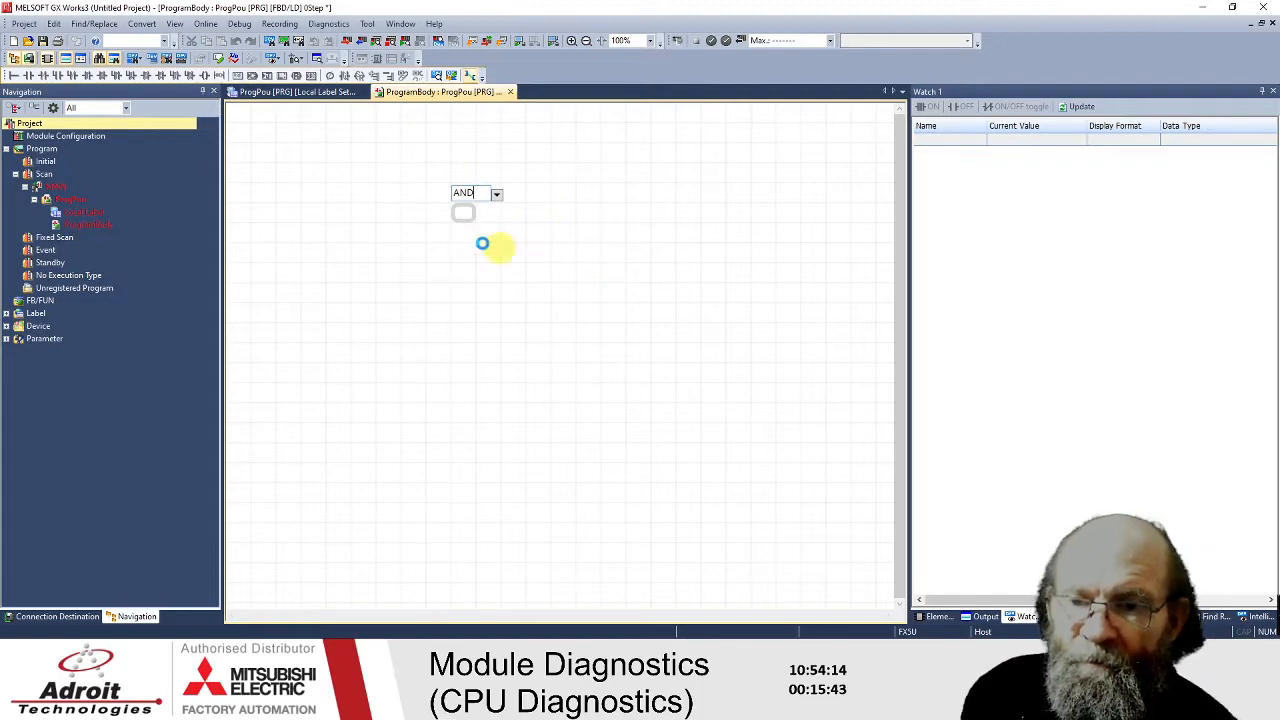
pyautogui.press('Return')
# - Connect M0 and M1 to the AND block's inputs IN1 and IN2, and M3 to its output
pyautogui.click(458, 236)
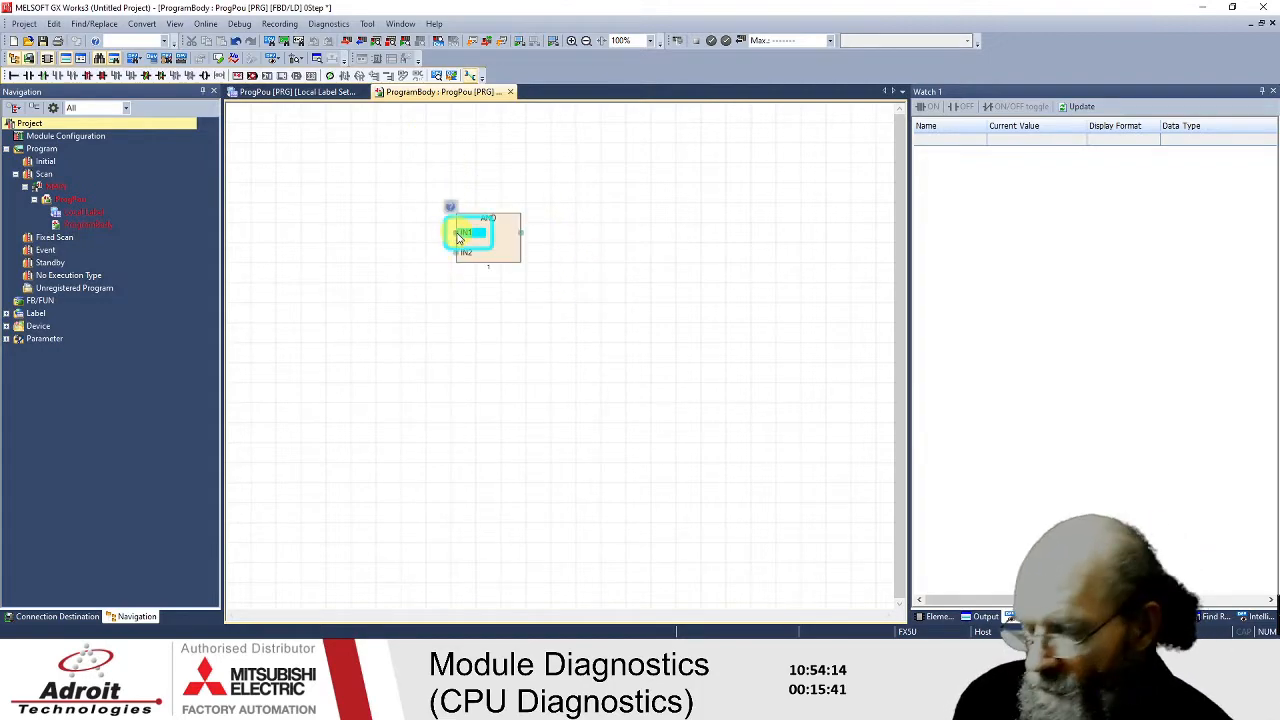
pyautogui.write('M0')
pyautogui.press('Return')
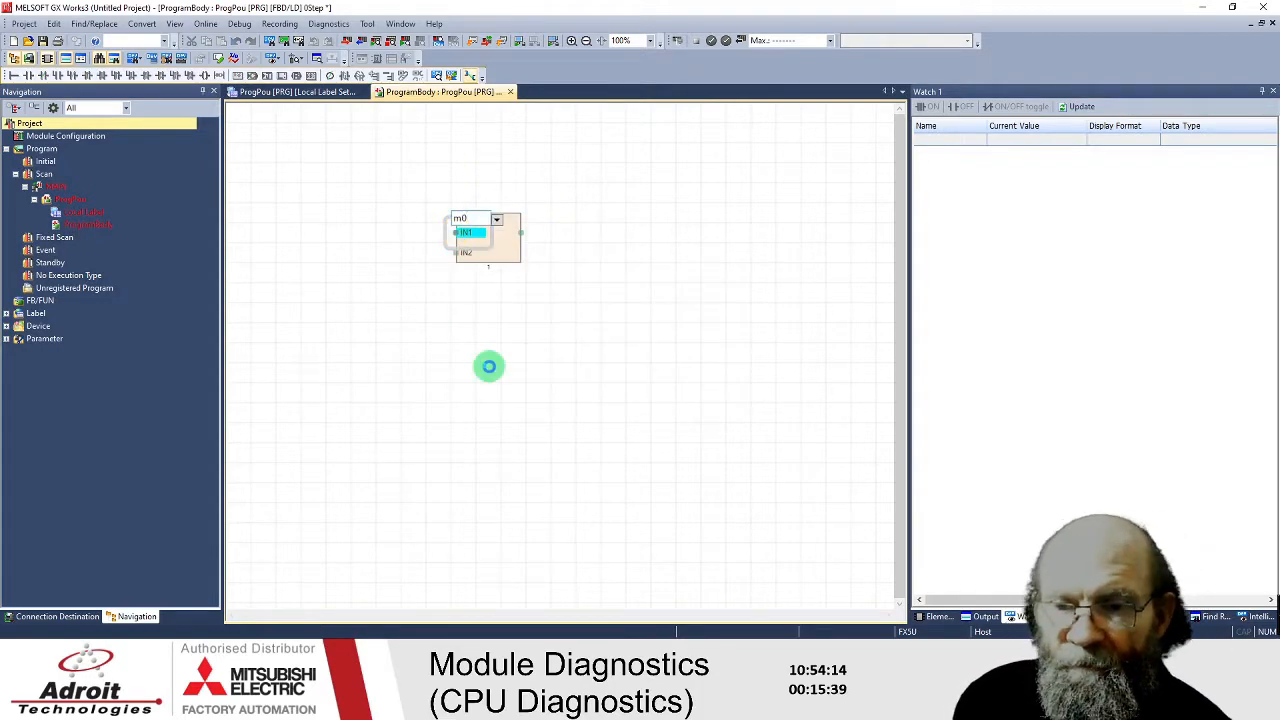
pyautogui.click(475, 258)
pyautogui.click(454, 256)
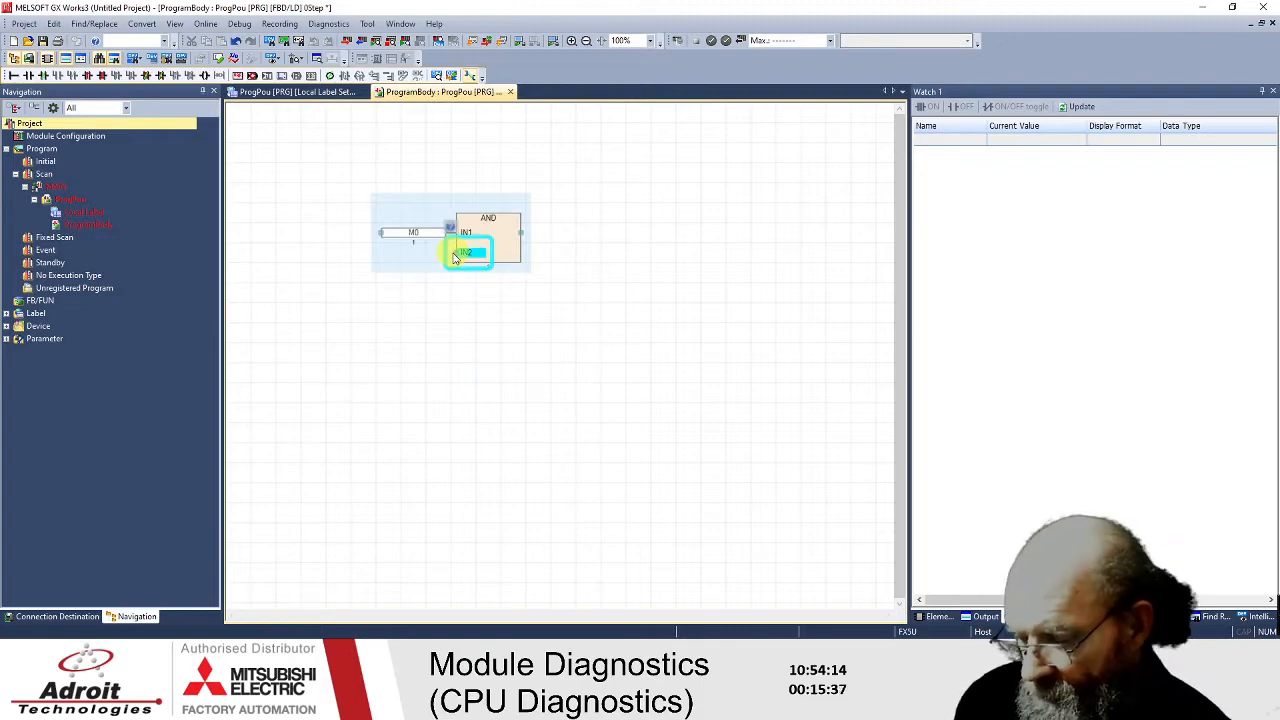
pyautogui.write('m1')
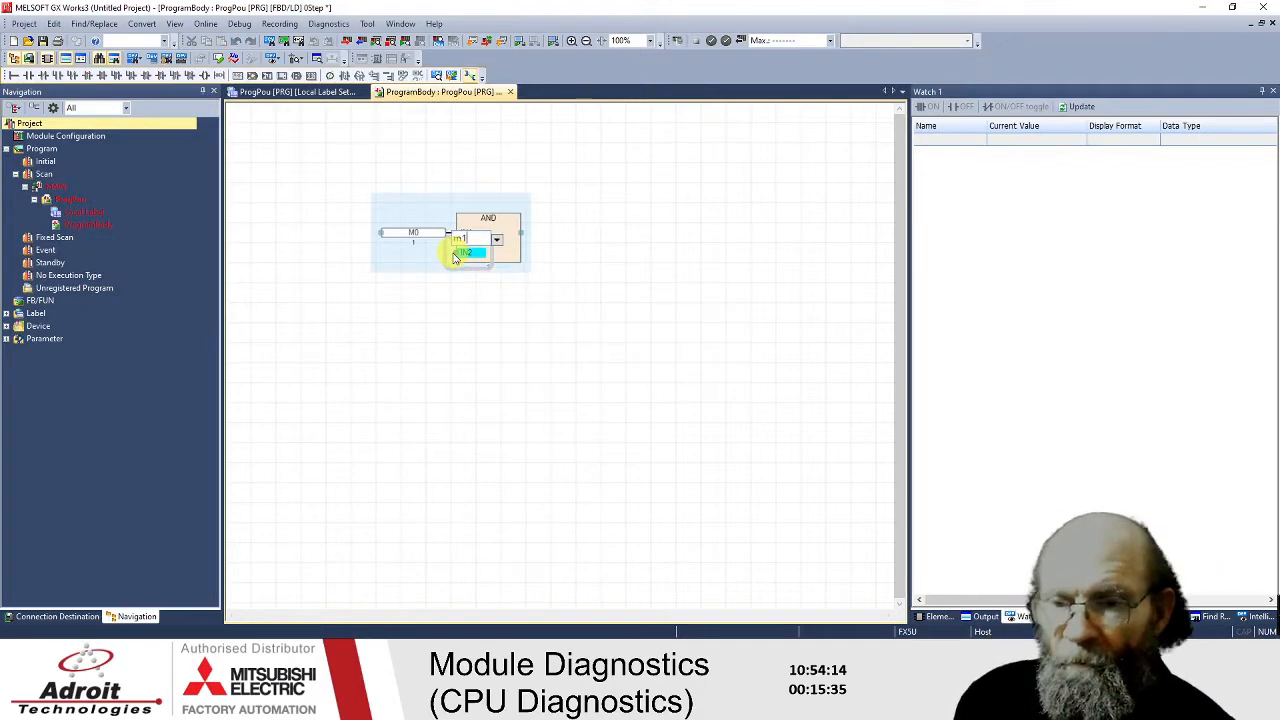
pyautogui.click(480, 355)
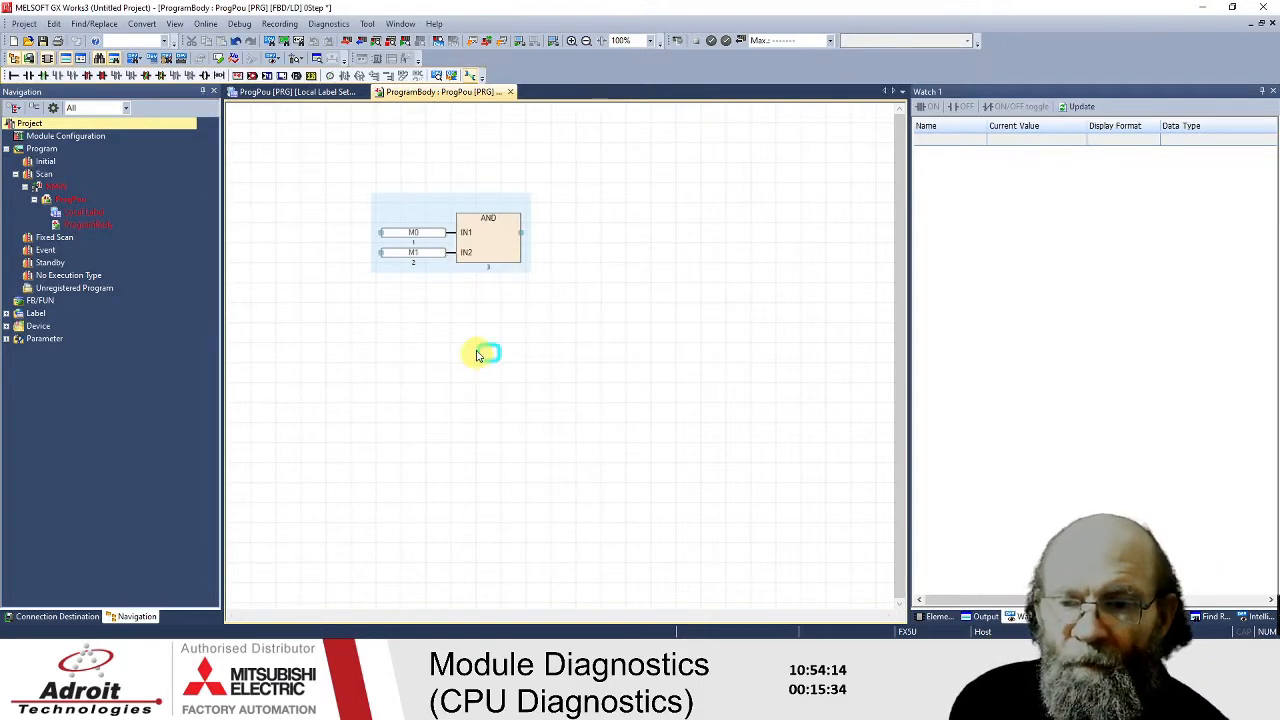
pyautogui.click(521, 235)
pyautogui.write('m3')
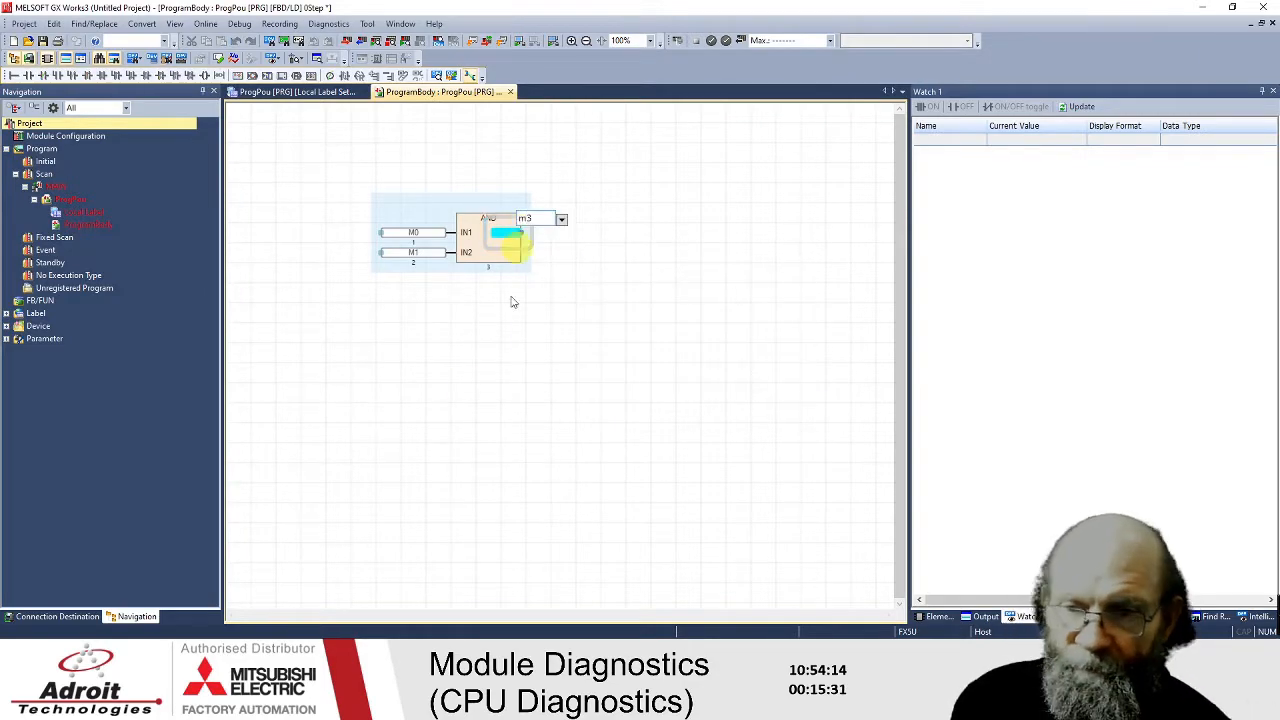
pyautogui.click(465, 393)
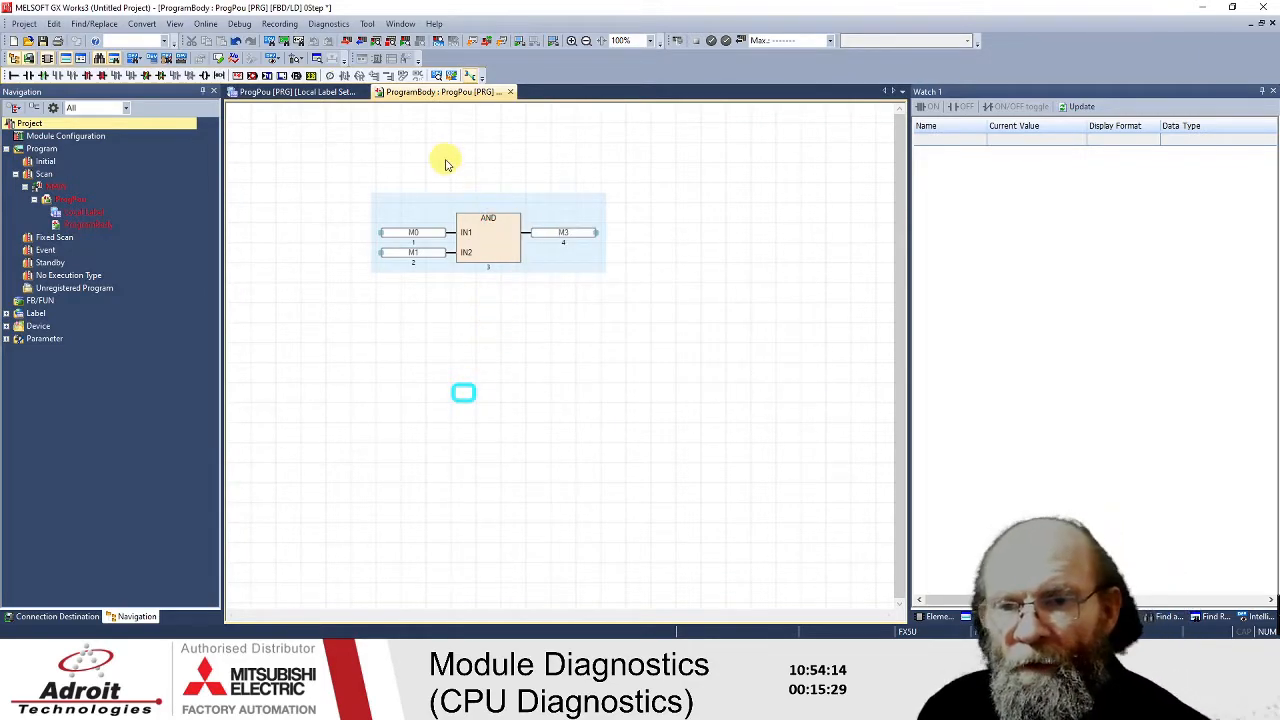
# - Rebuild all programs in the project with the default conversion settings
pyautogui.click(139, 27)
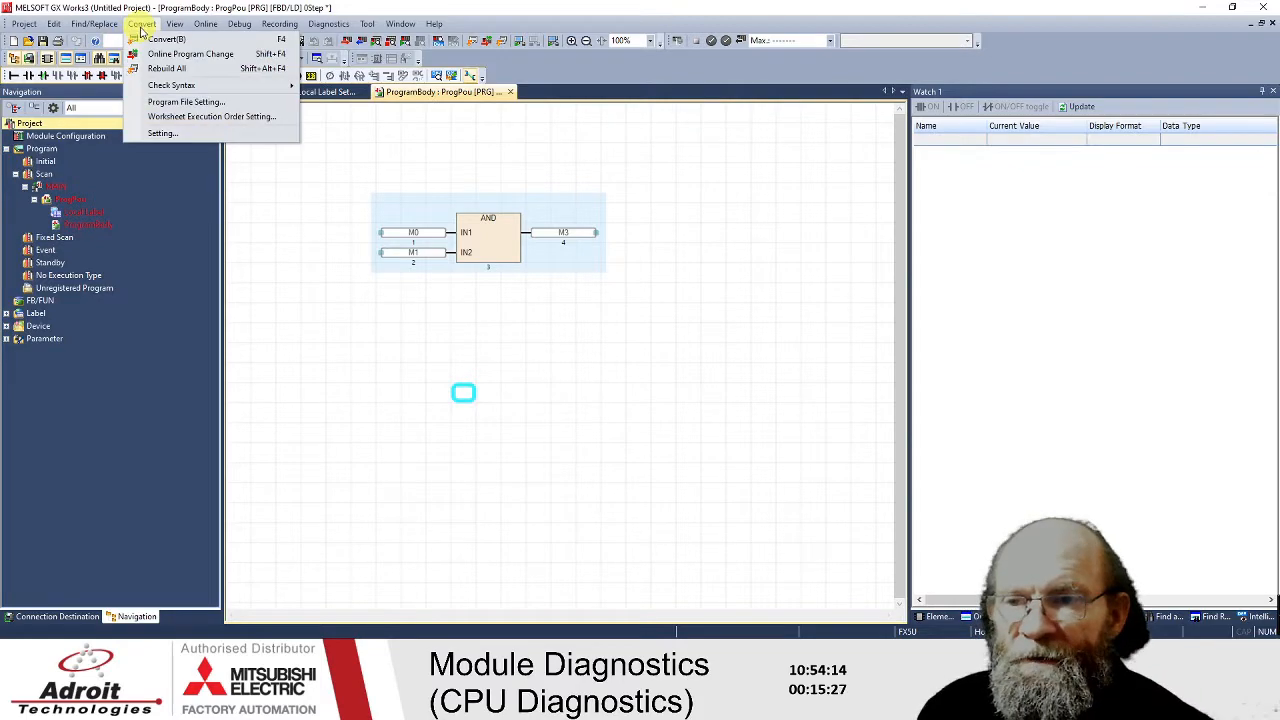
pyautogui.click(161, 68)
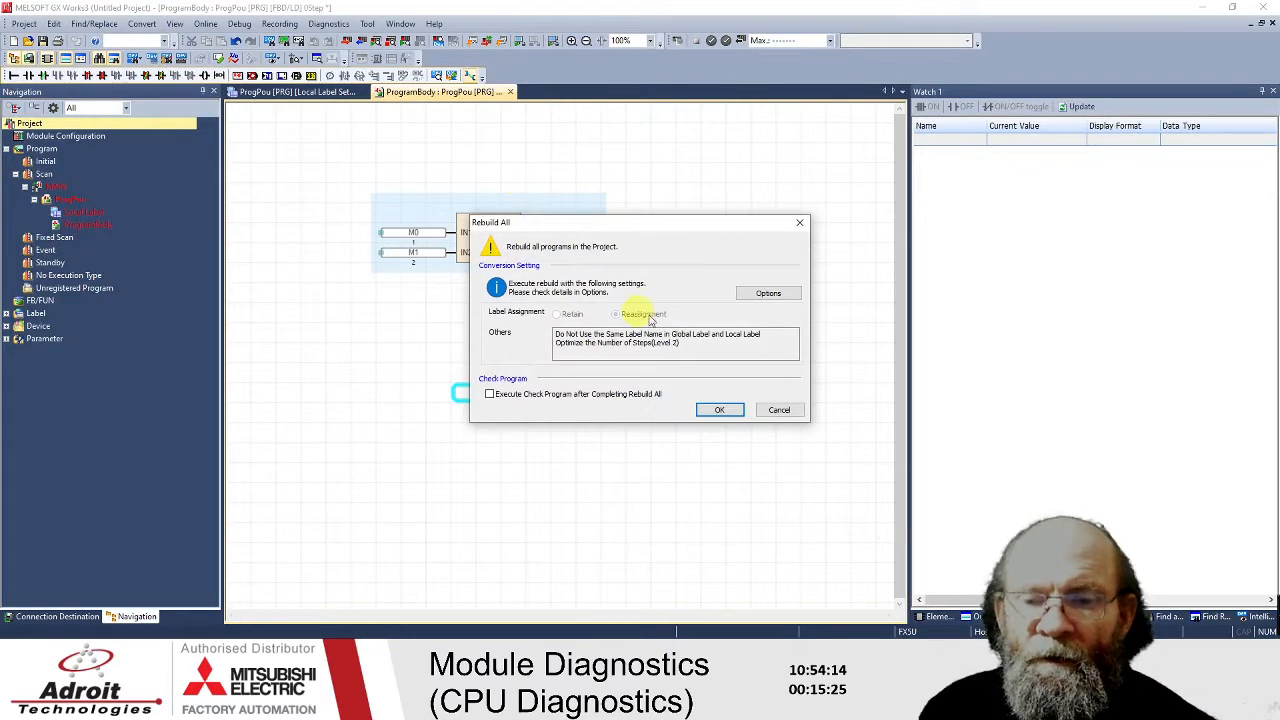
pyautogui.click(718, 410)
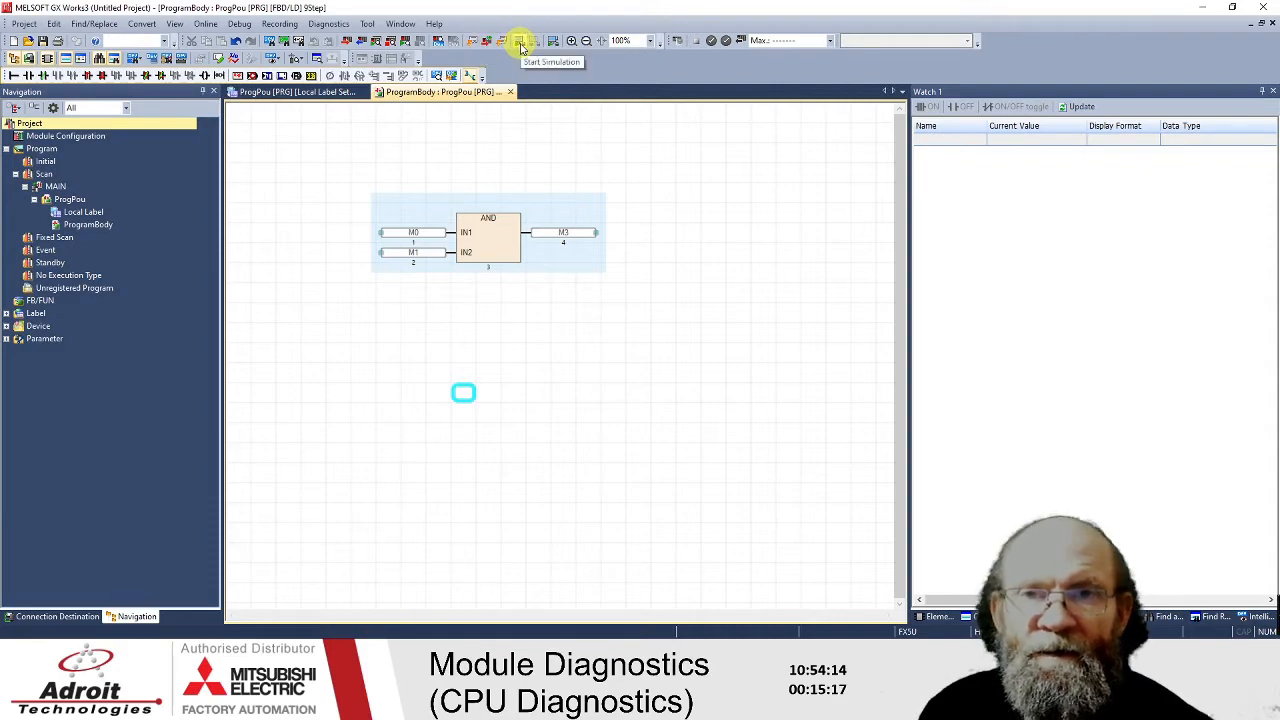
# - Start the simulation and move the GX Simulator3 window onto the empty watch area
pyautogui.click(519, 42)
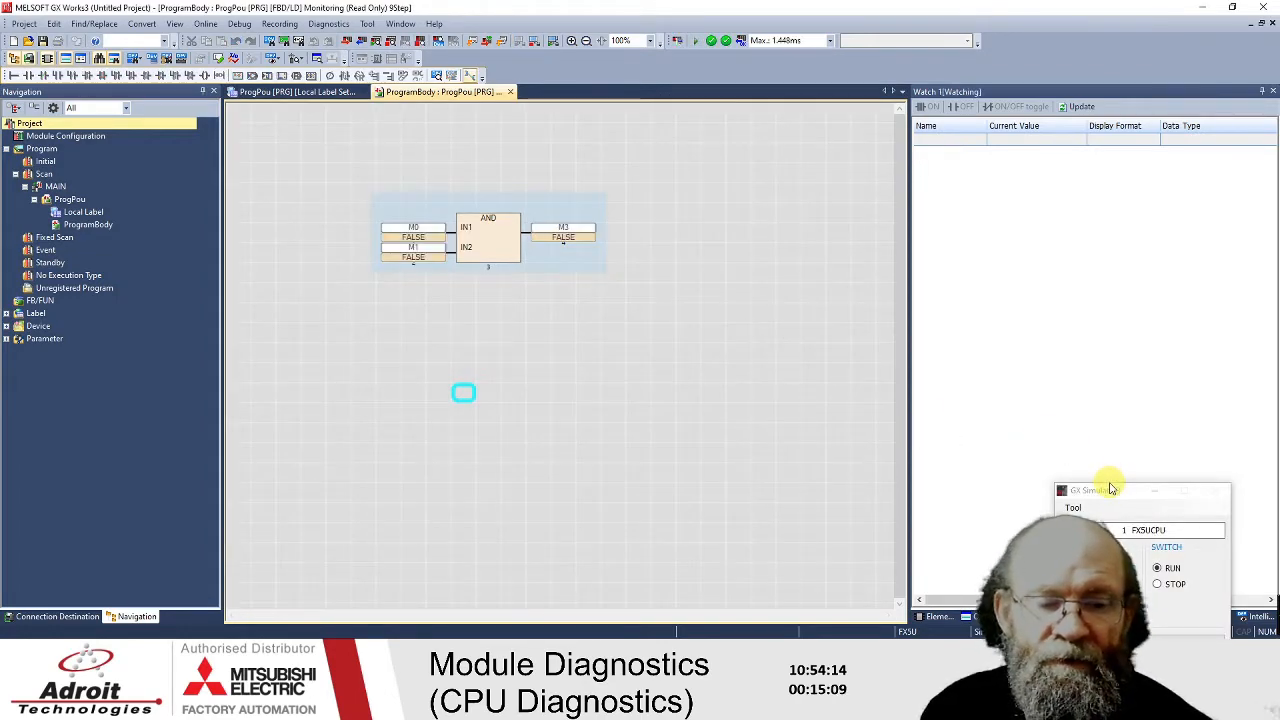
pyautogui.moveTo(1110, 487); pyautogui.dragTo(1024, 228)
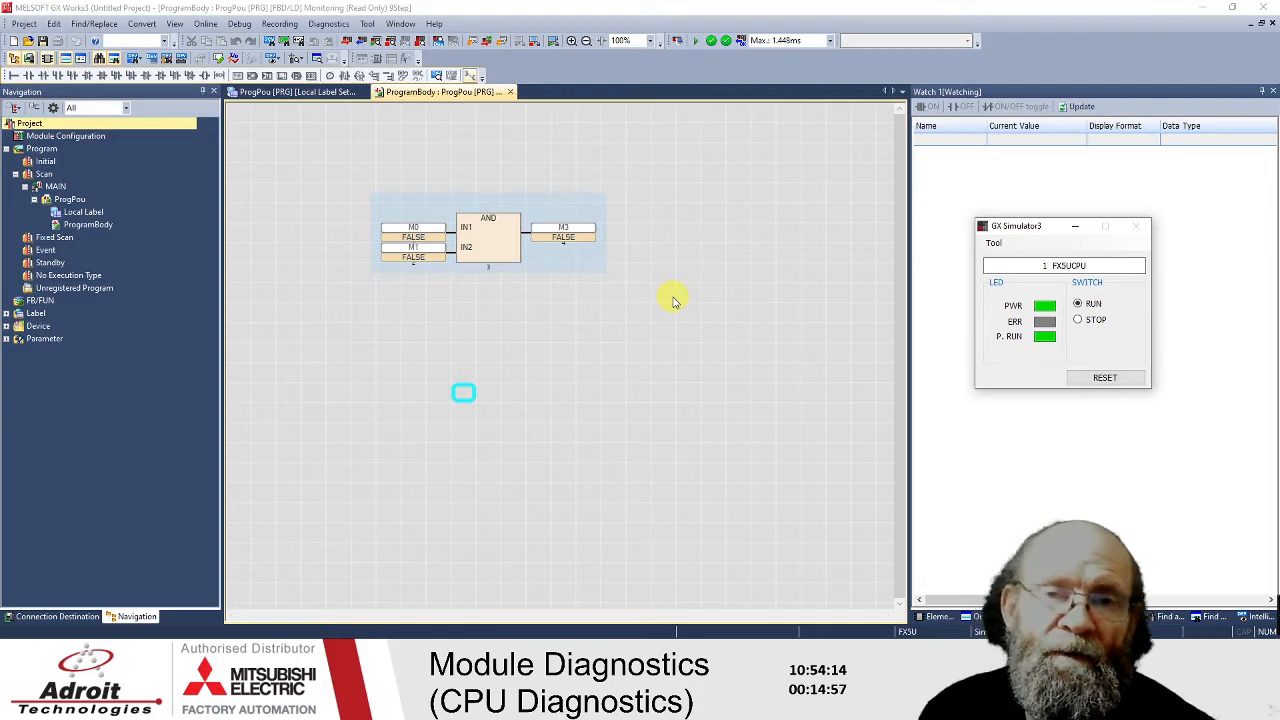
# - Stop monitoring the program and place a DIV block below the AND block
pyautogui.click(421, 42)
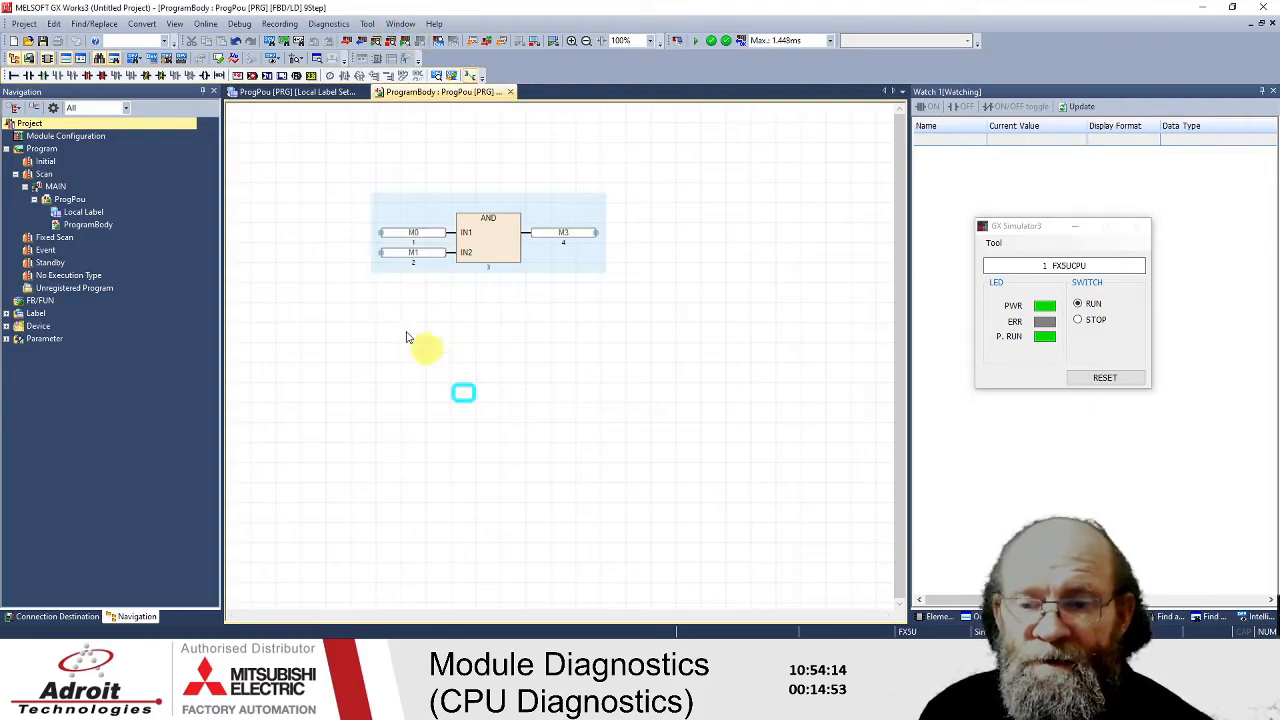
pyautogui.click(463, 374)
pyautogui.write('div')
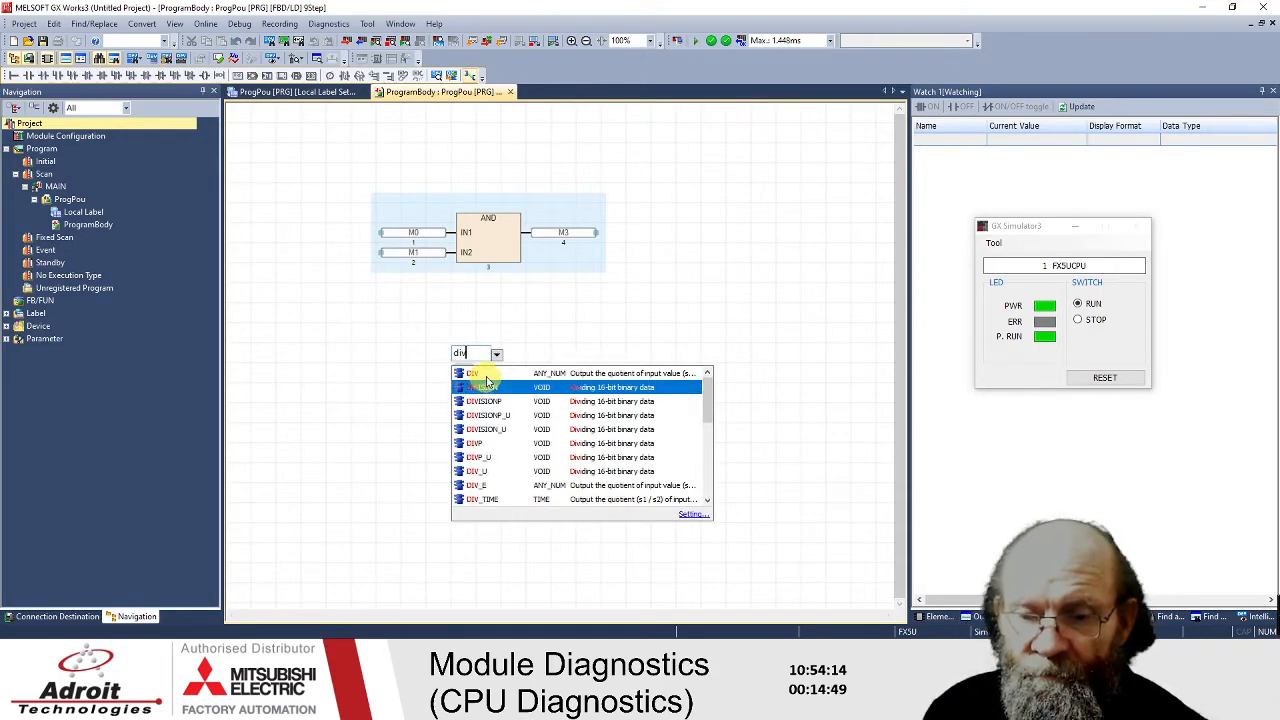
pyautogui.doubleClick(474, 374)
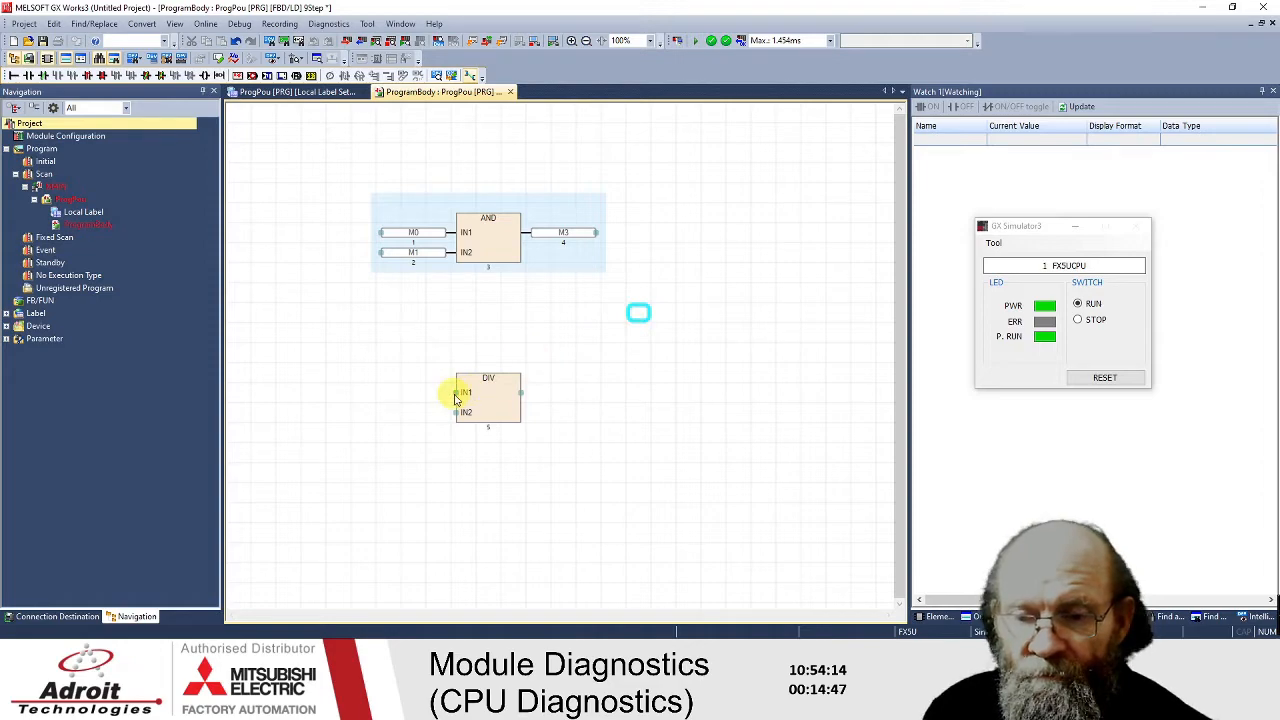
# - Connect constants K0 and K1 to the DIV block's IN1 and IN2, and D10 to its output
pyautogui.click(460, 394)
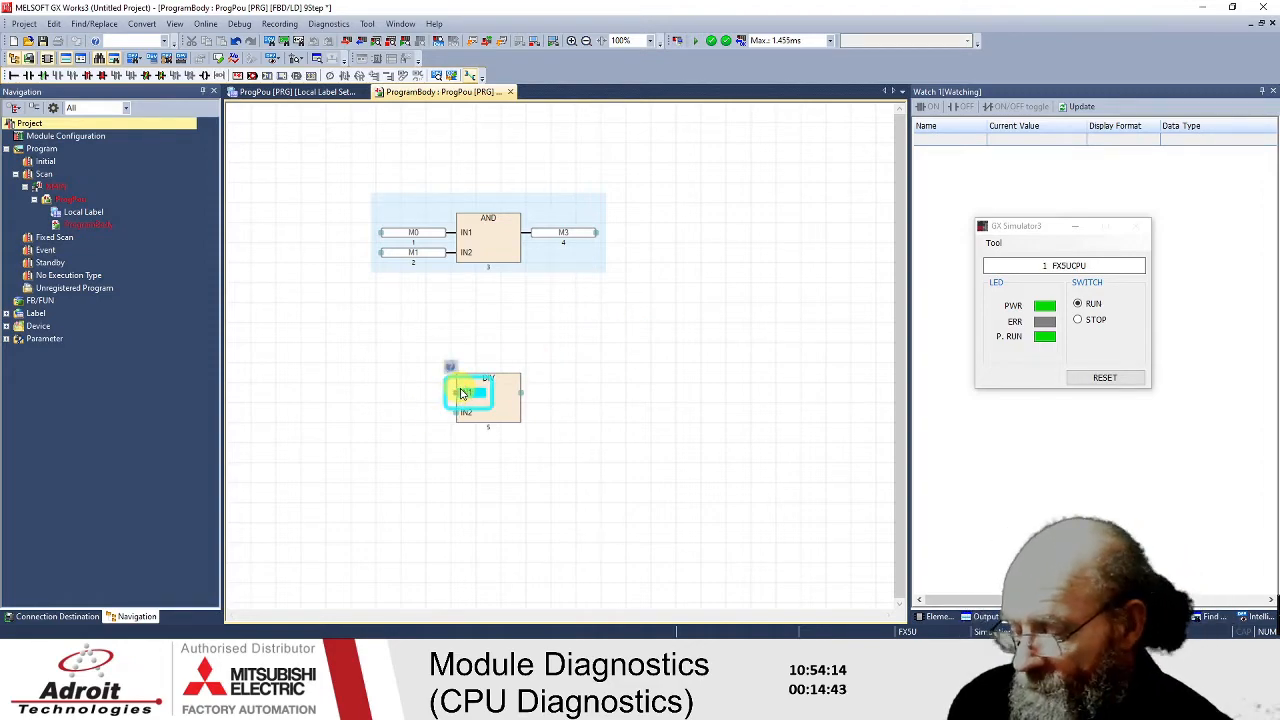
pyautogui.write('K0')
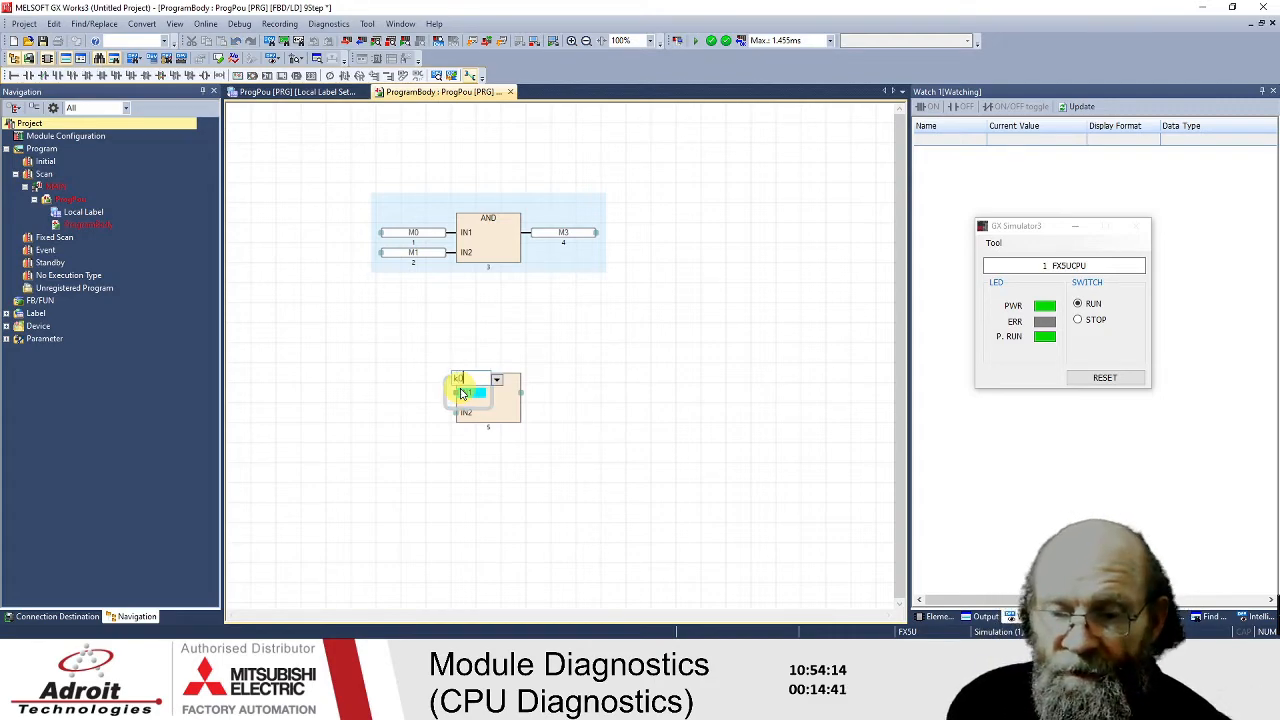
pyautogui.press('Return')
pyautogui.click(460, 416)
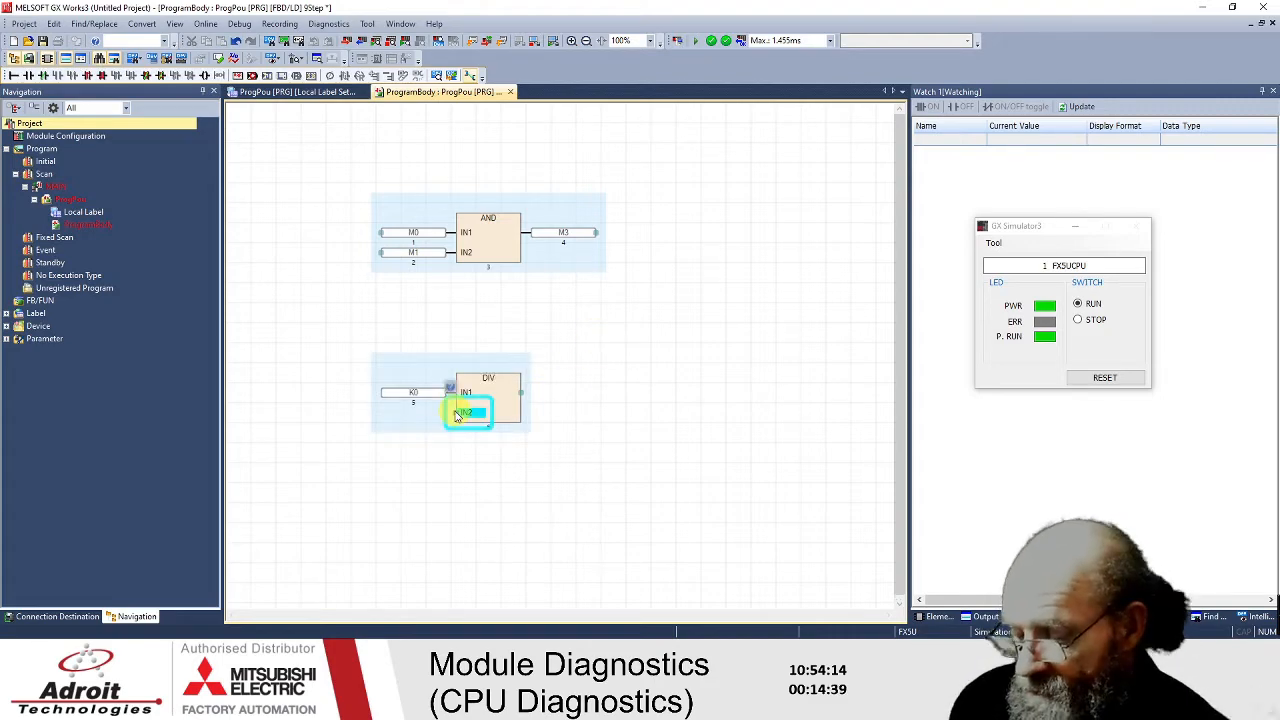
pyautogui.write('K1')
pyautogui.click(630, 353)
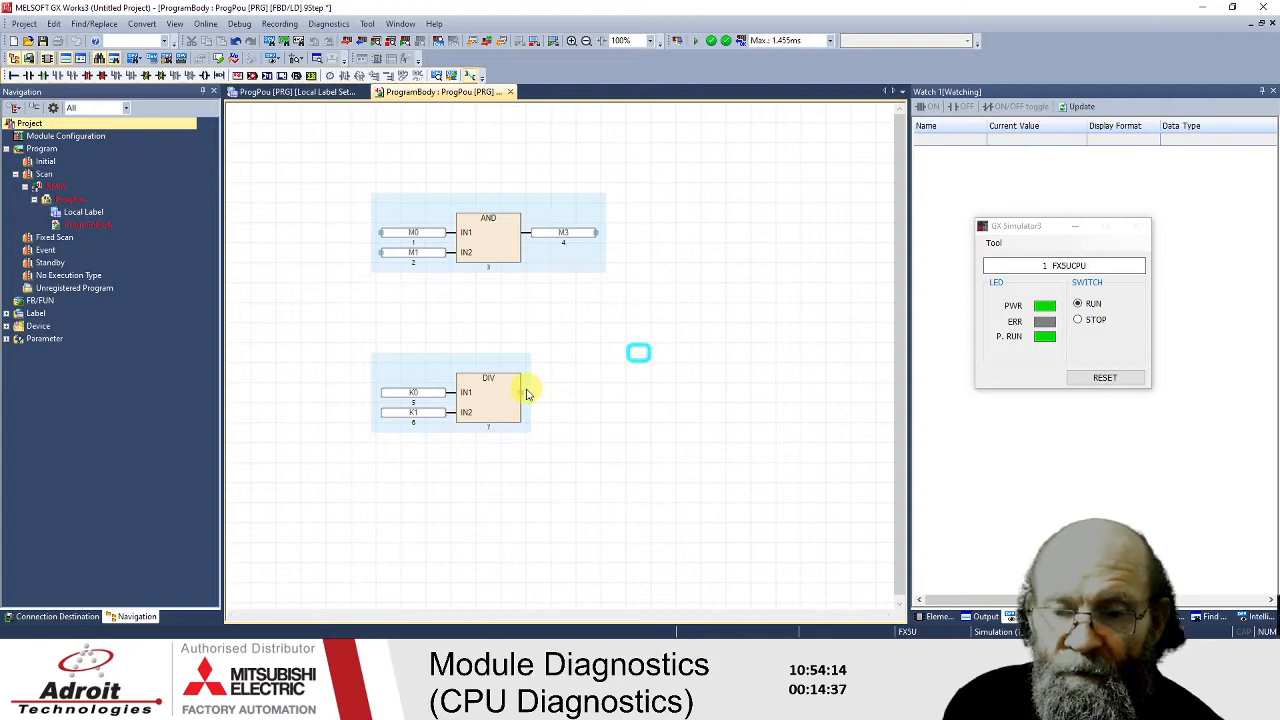
pyautogui.click(525, 397)
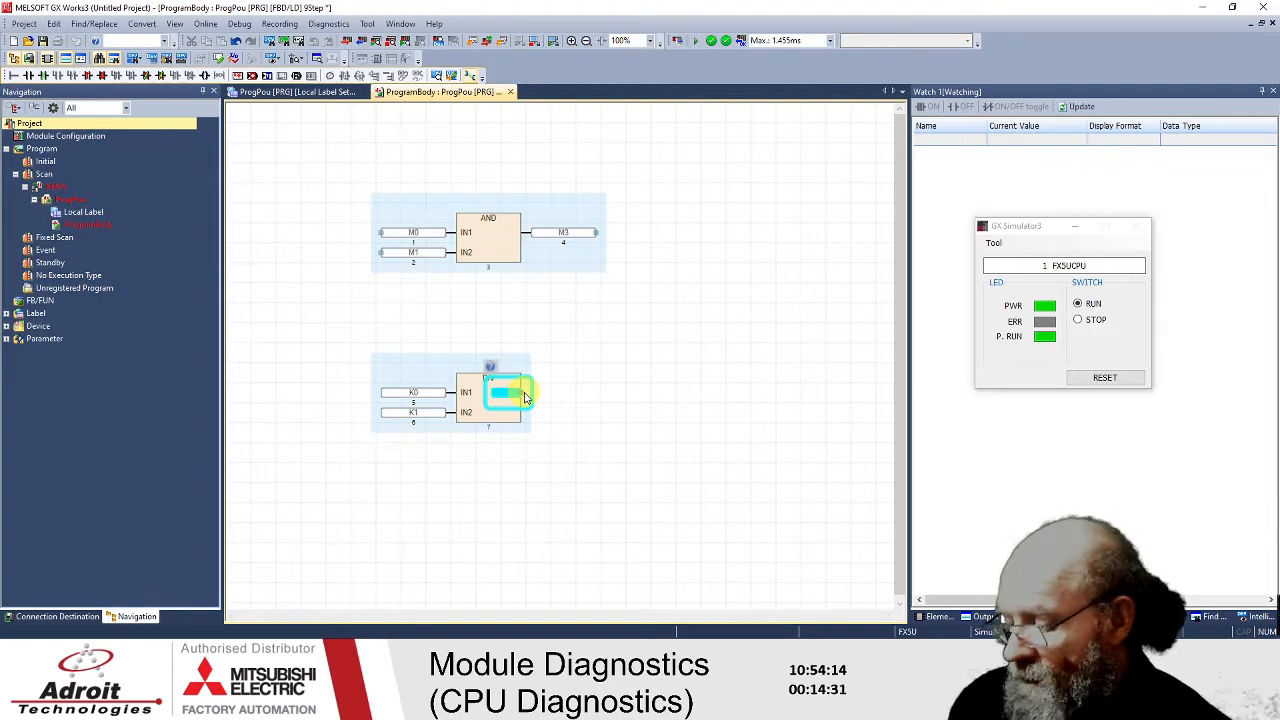
pyautogui.write('D10')
pyautogui.click(611, 316)
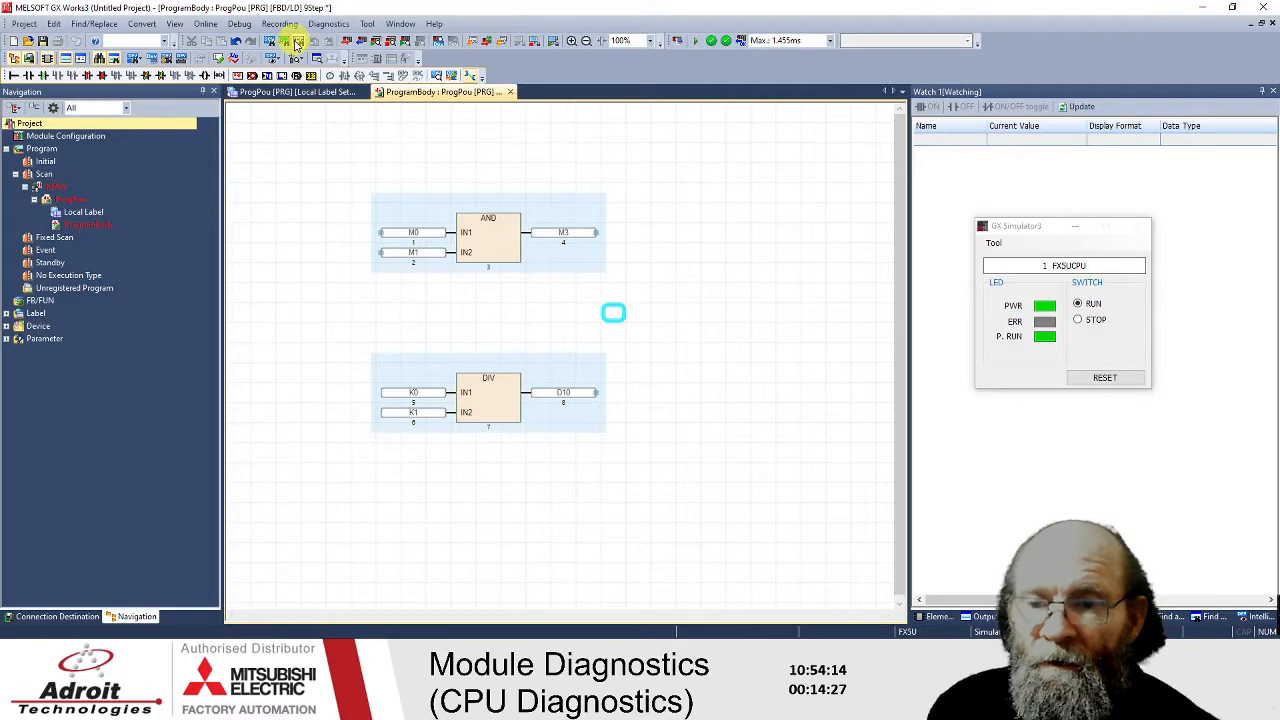
# - Place a DIV_E block below the DIV block
pyautogui.click(538, 497)
pyautogui.write('div')
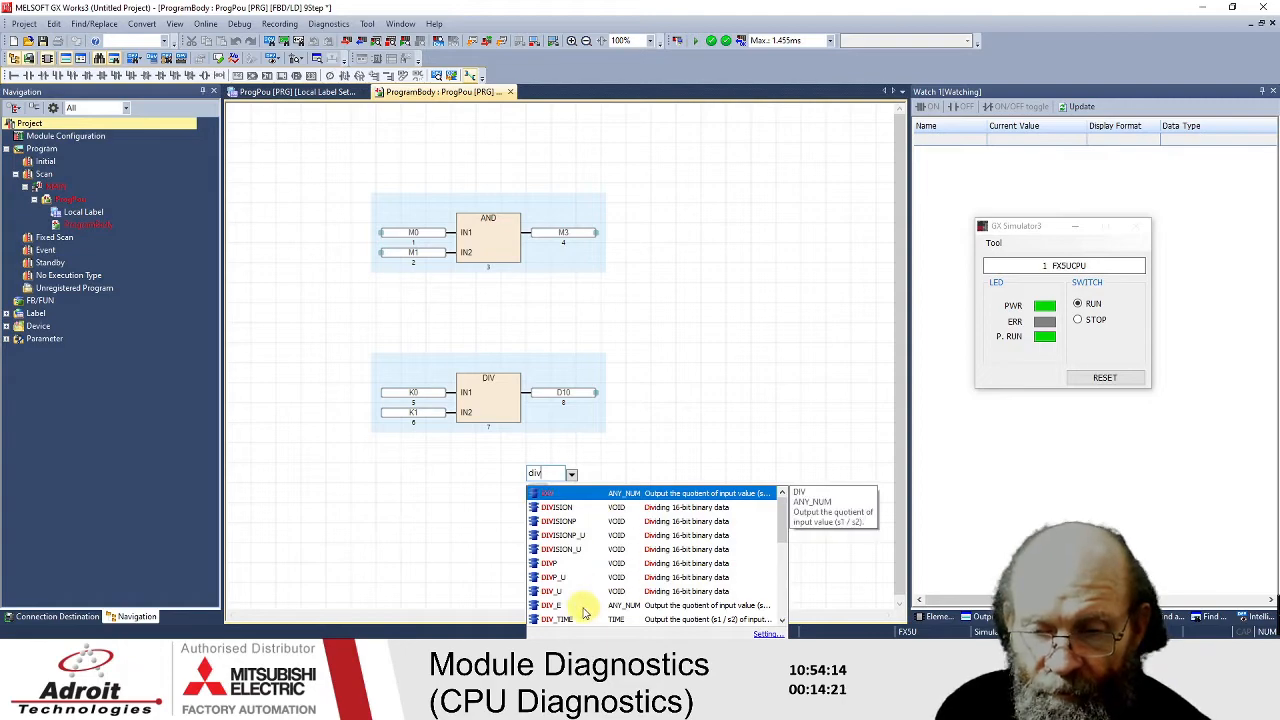
pyautogui.doubleClick(583, 606)
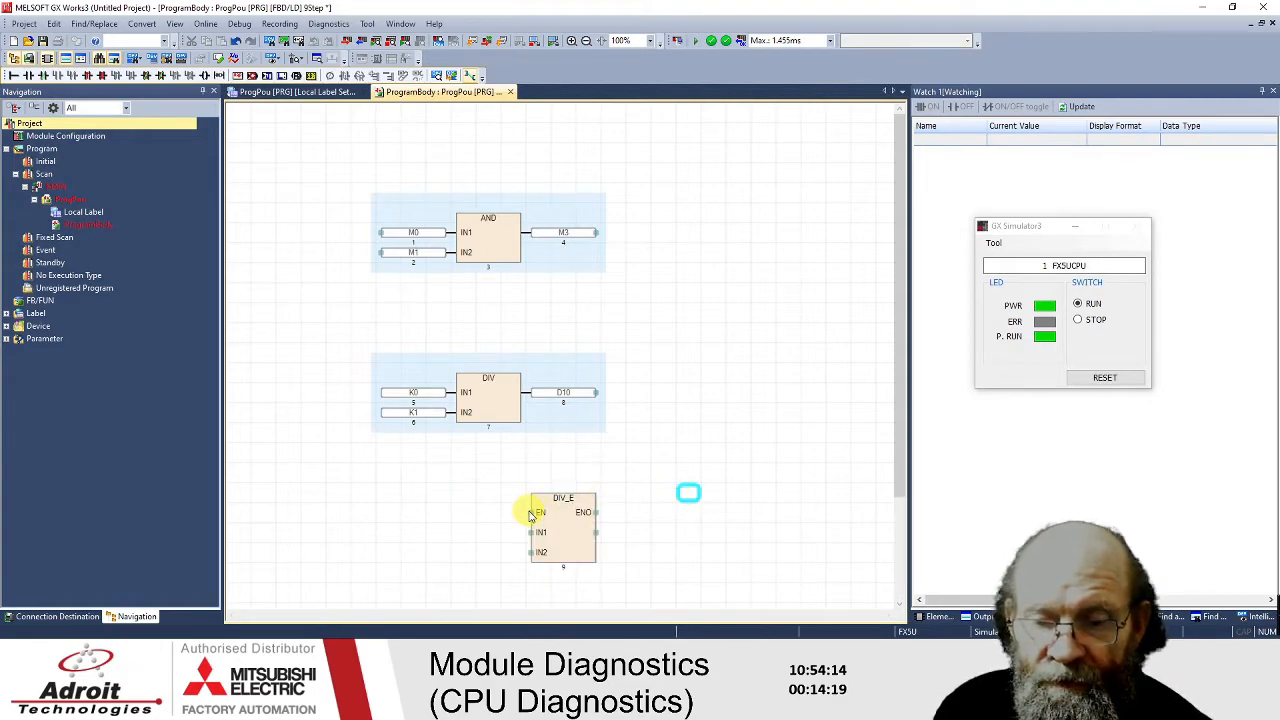
# - Connect M50 to the DIV_E block's EN input and D20 to its IN1 input
pyautogui.click(530, 514)
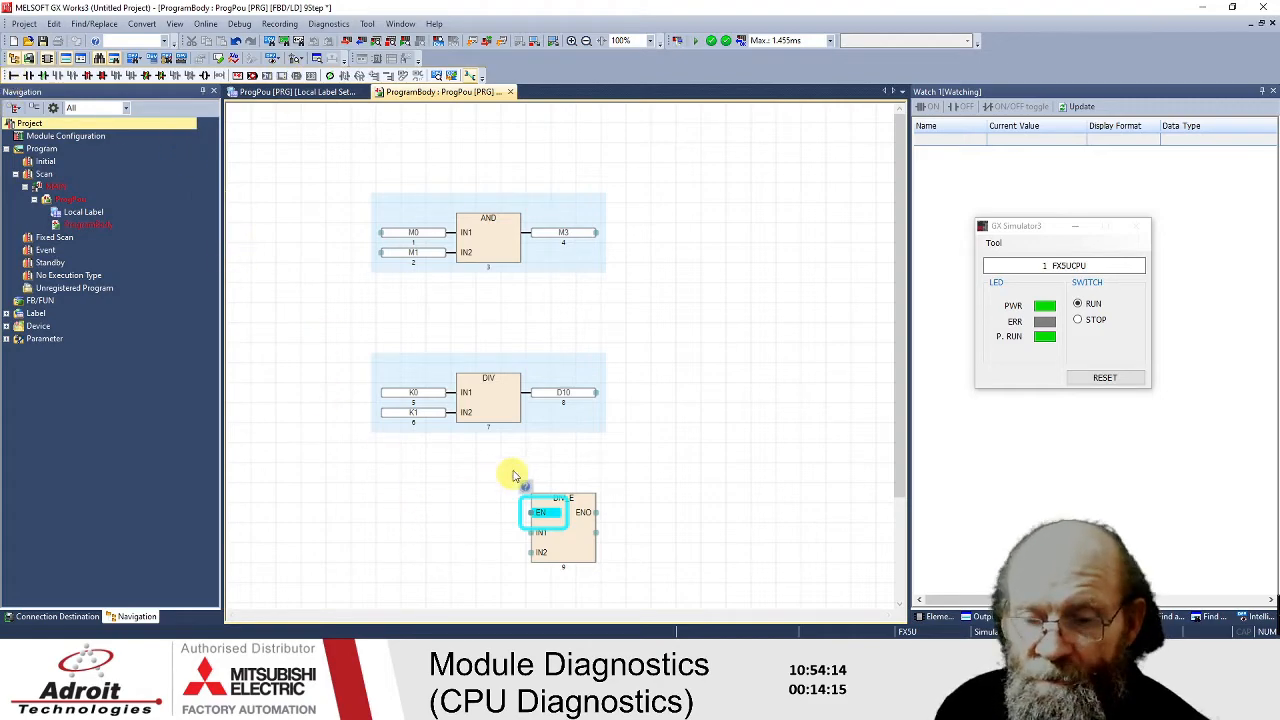
pyautogui.write('m50')
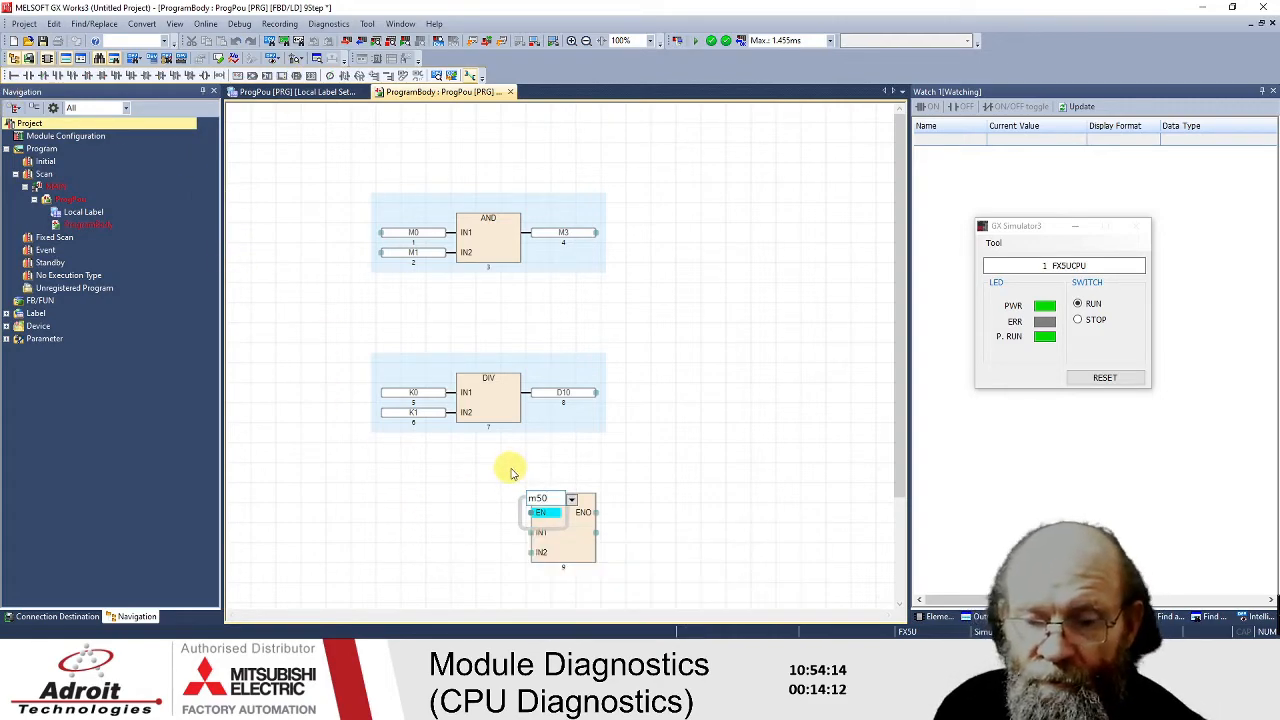
pyautogui.press('Return')
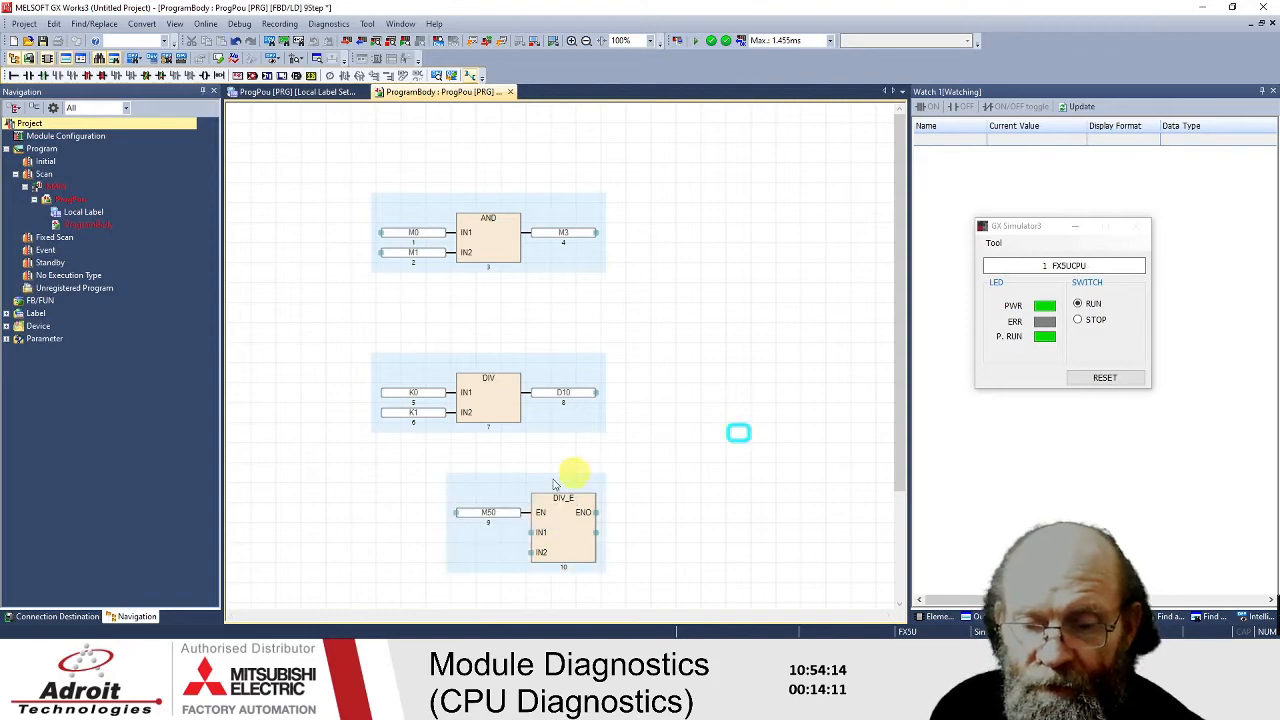
pyautogui.click(491, 511)
pyautogui.click(565, 502)
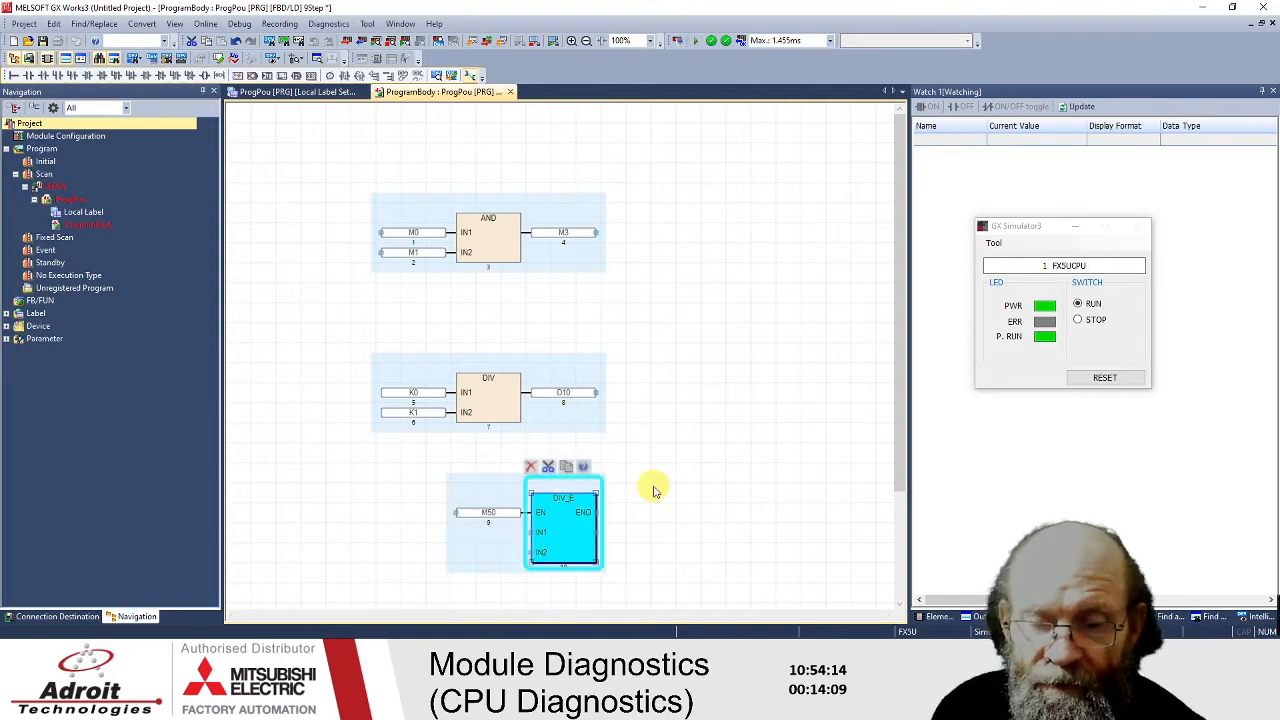
pyautogui.click(527, 532)
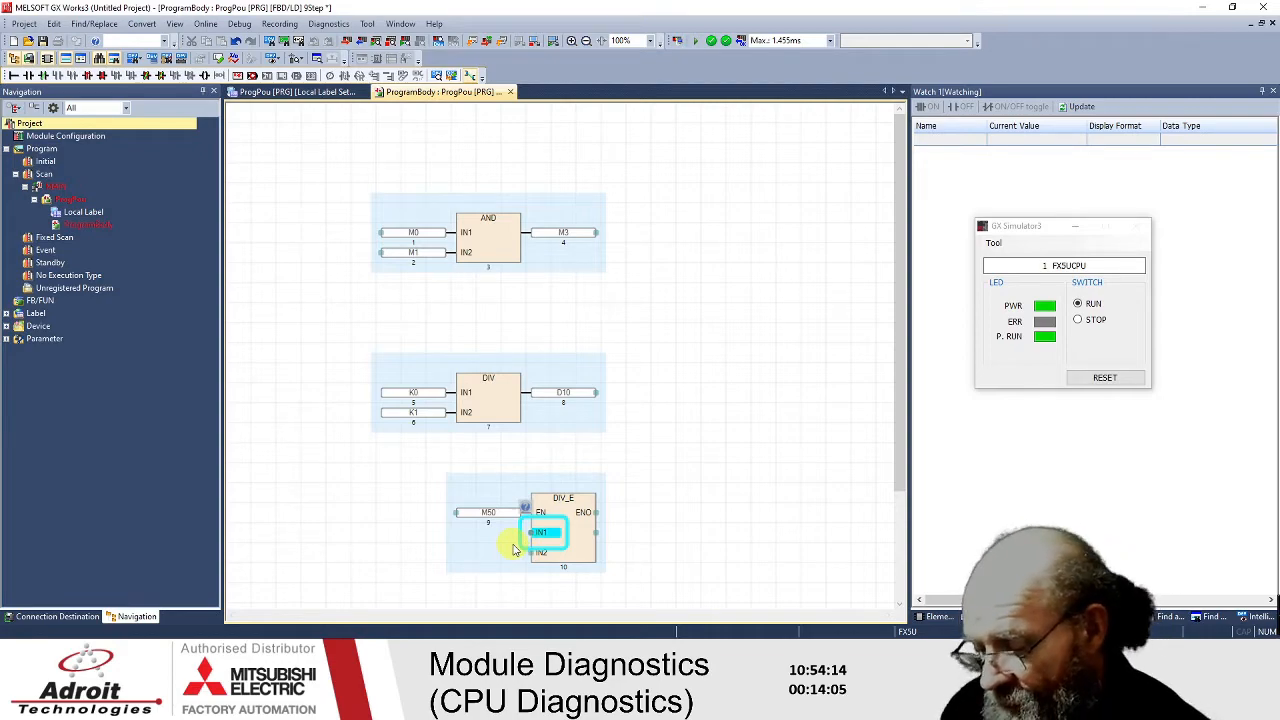
pyautogui.write('d1')
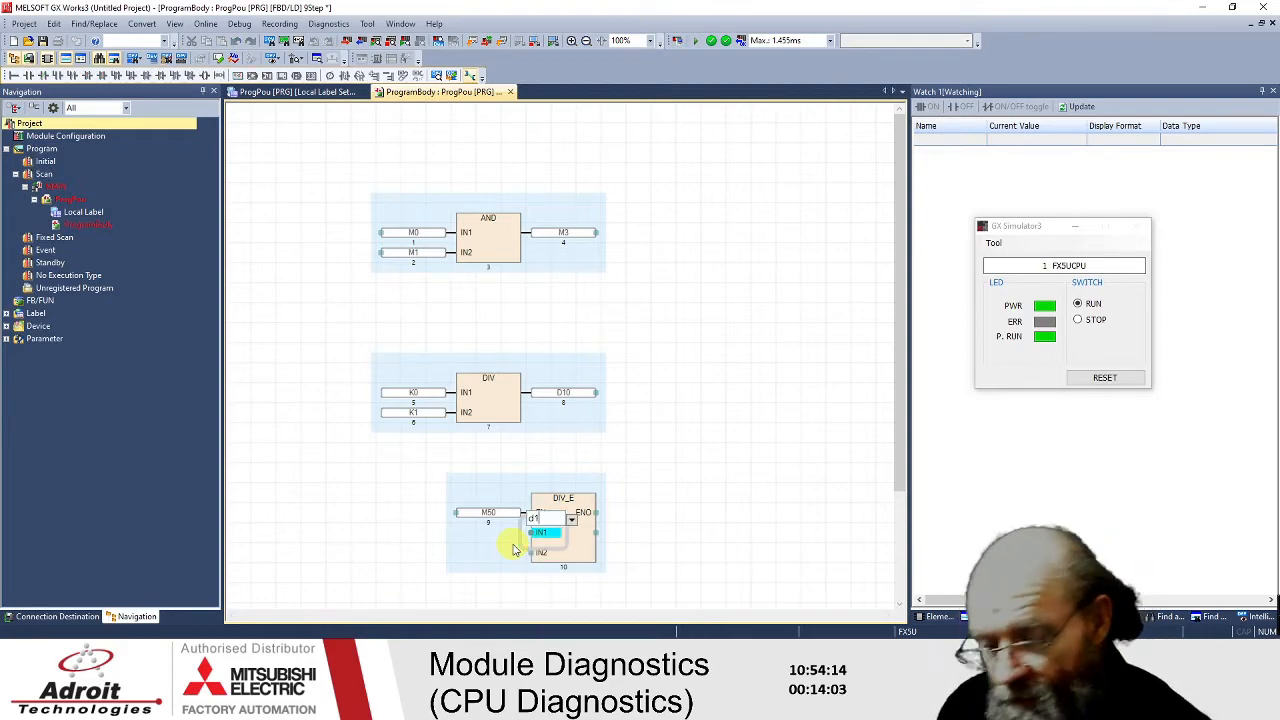
pyautogui.write('20')
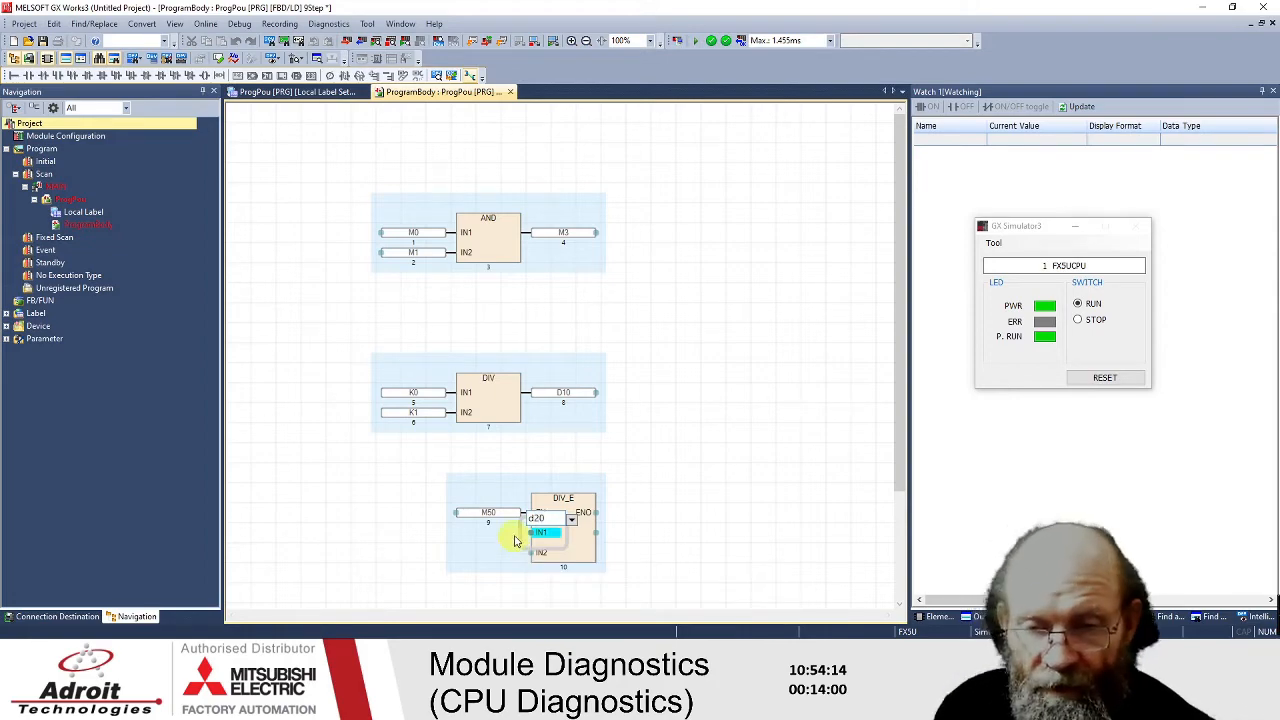
pyautogui.click(686, 477)
# - Connect D30 to the DIV_E block's IN2 input and D40 to its output
pyautogui.doubleClick(535, 552)
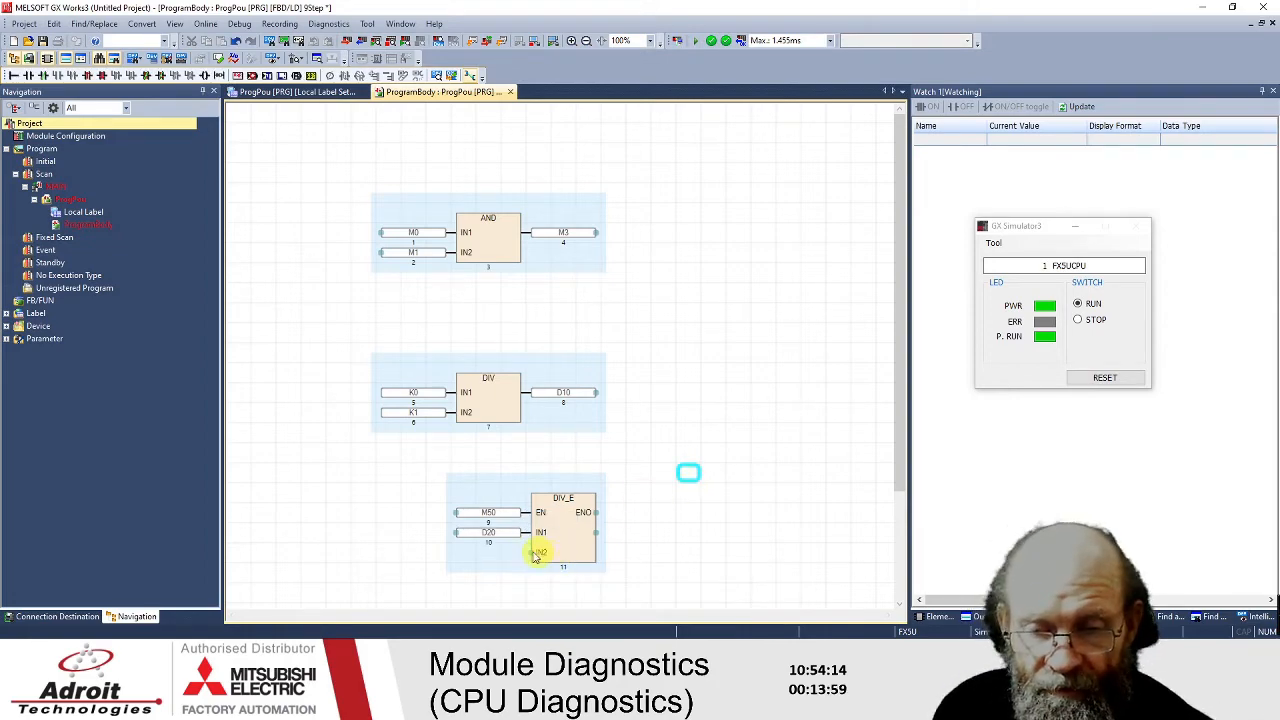
pyautogui.write('d')
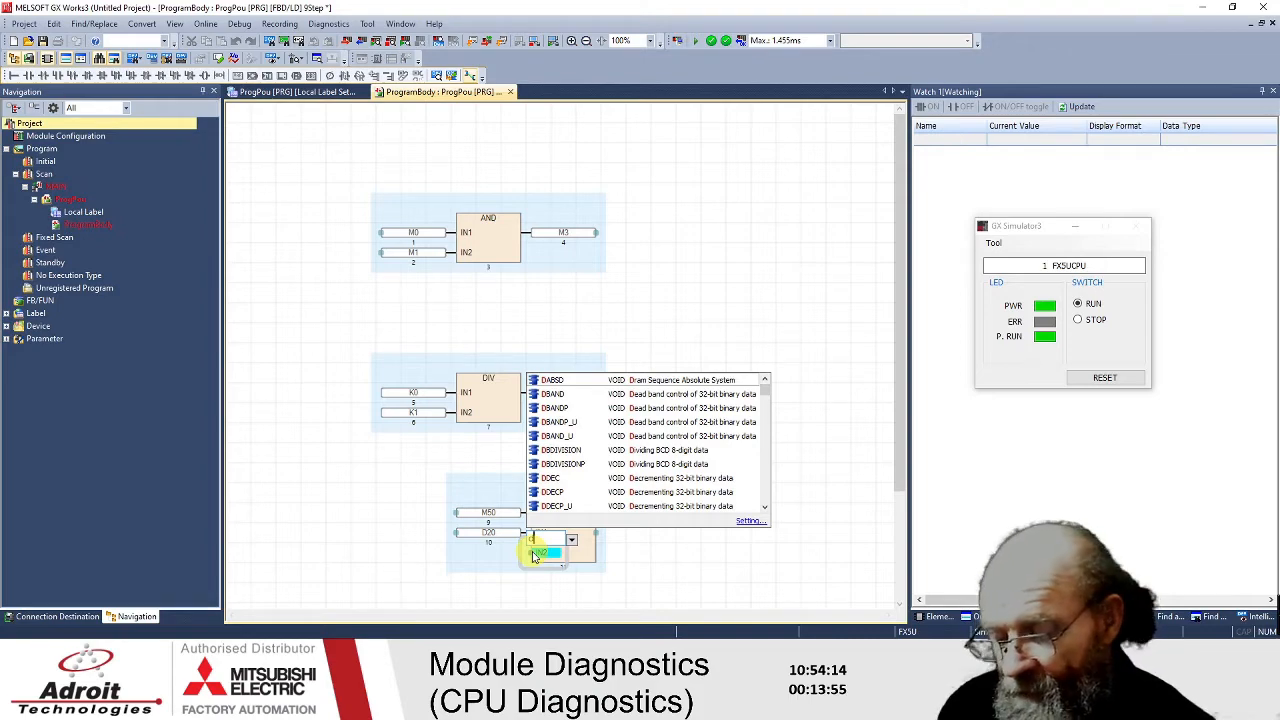
pyautogui.write('30')
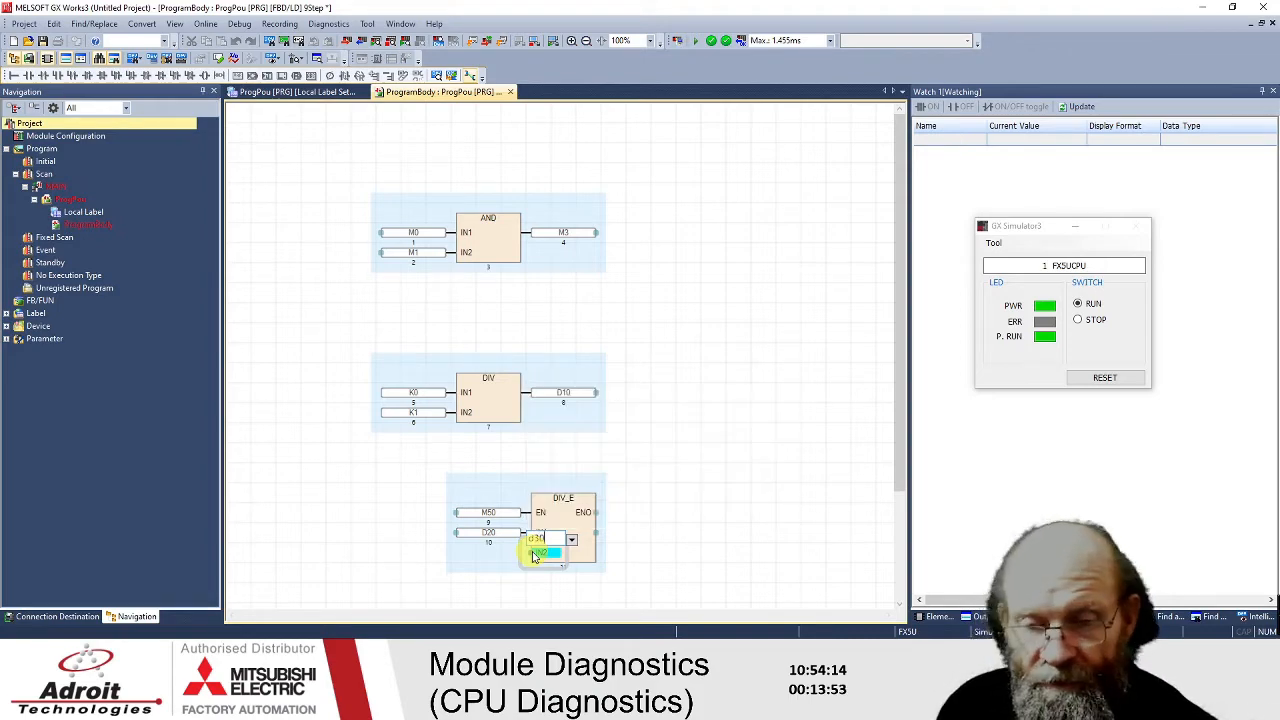
pyautogui.click(664, 513)
pyautogui.click(596, 535)
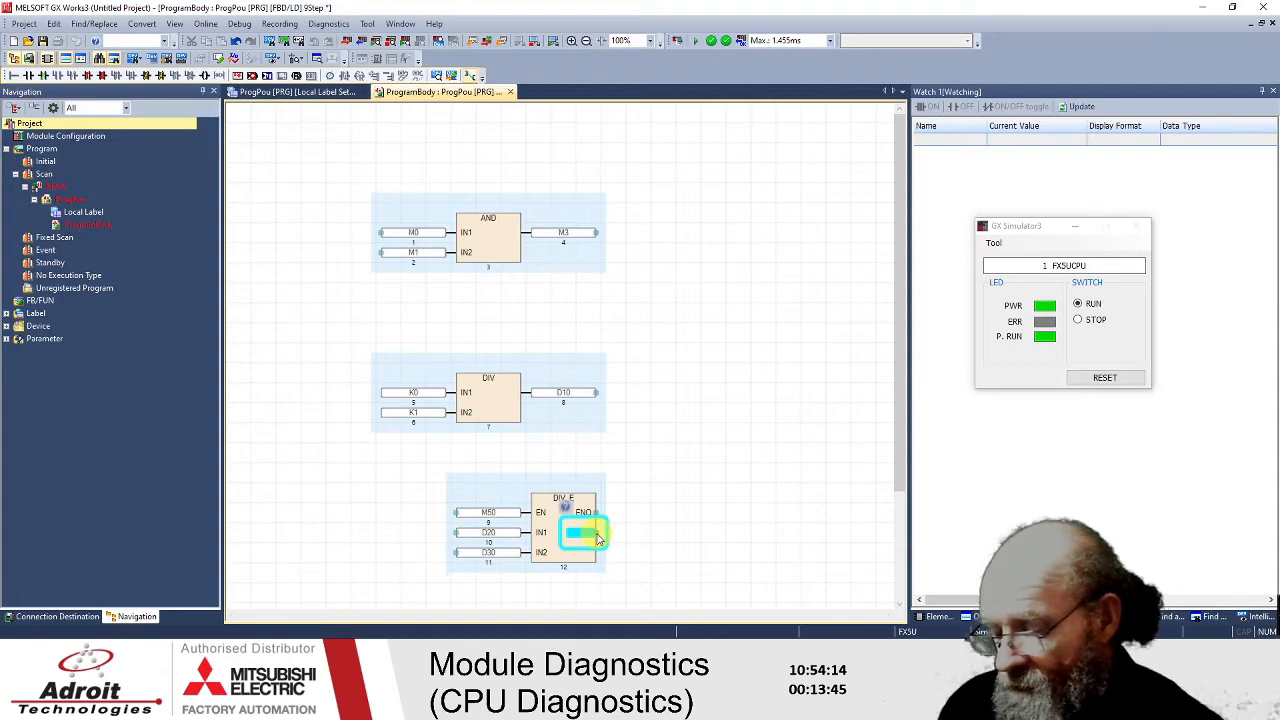
pyautogui.write('d40')
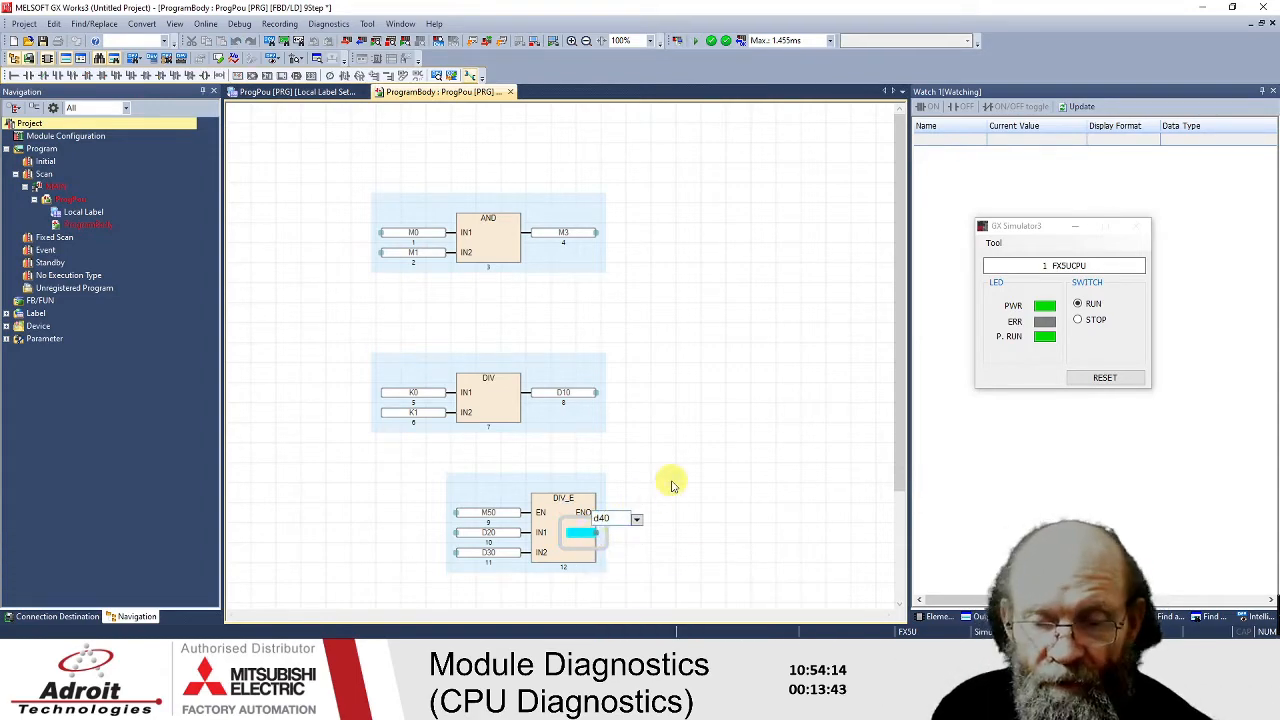
pyautogui.click(664, 490)
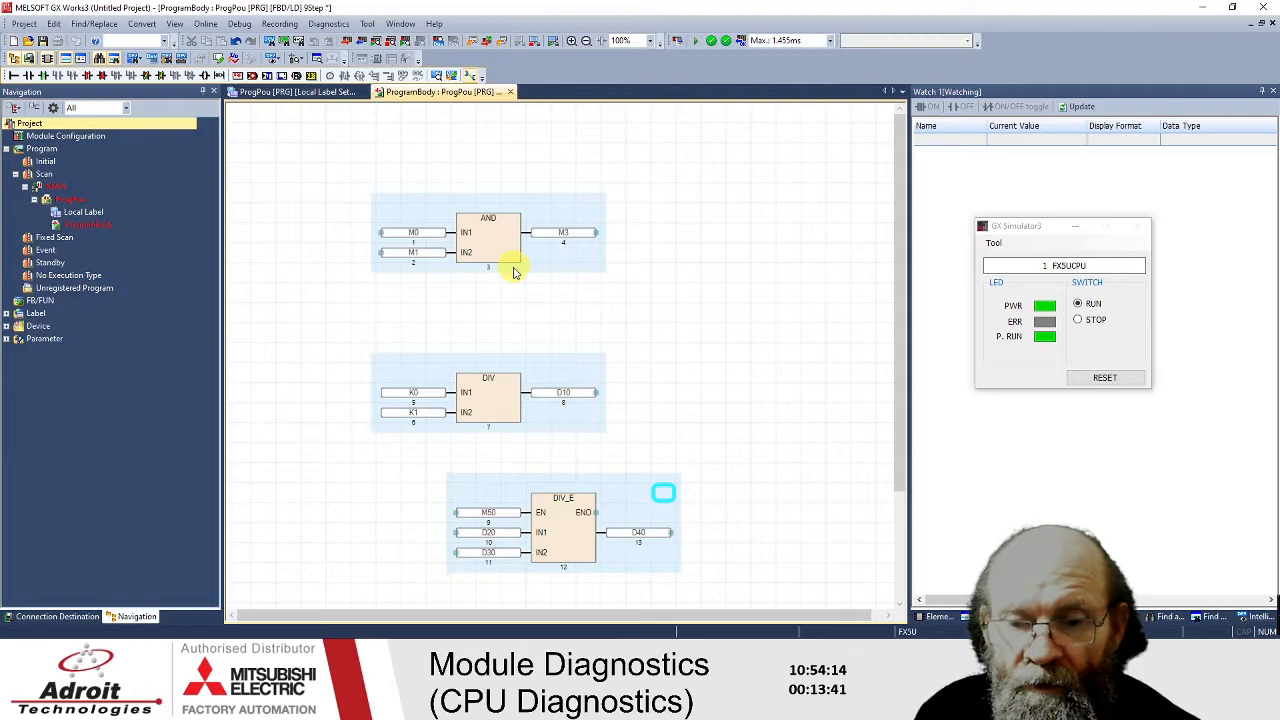
# - Execute an Online Program Change for MAIN and set its confirmation dialog not to show again
pyautogui.click(141, 23)
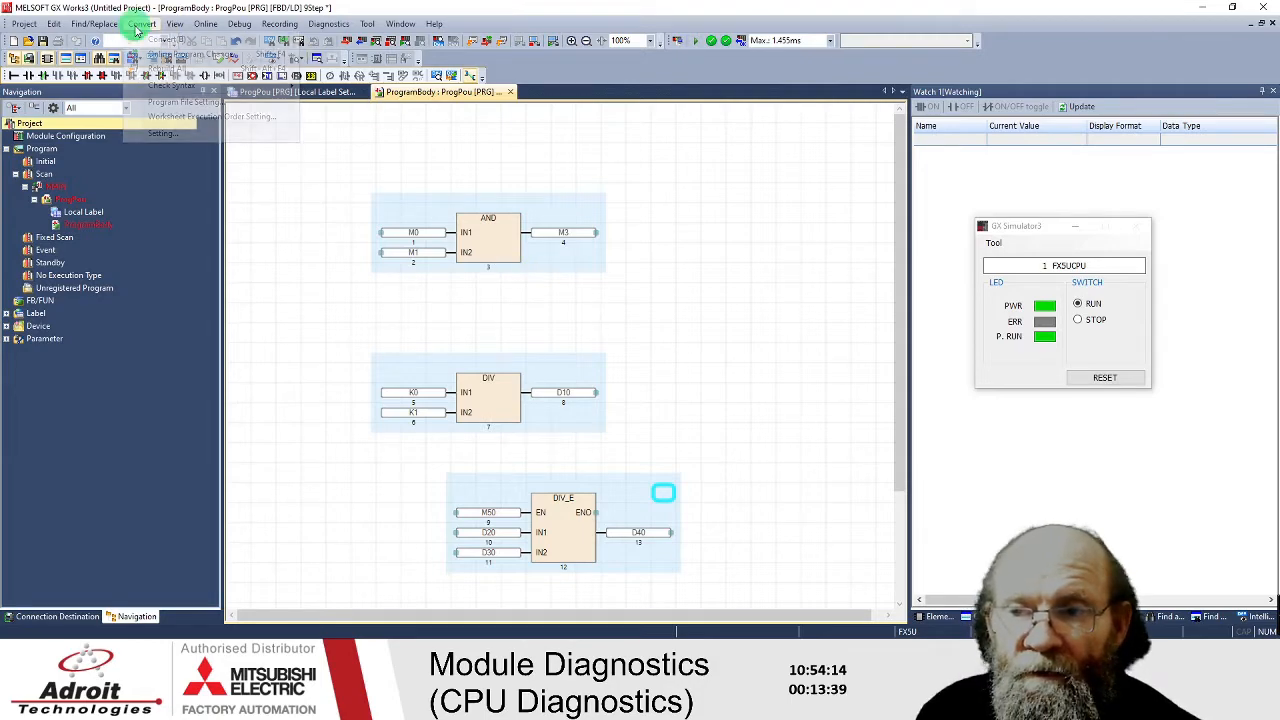
pyautogui.click(165, 80)
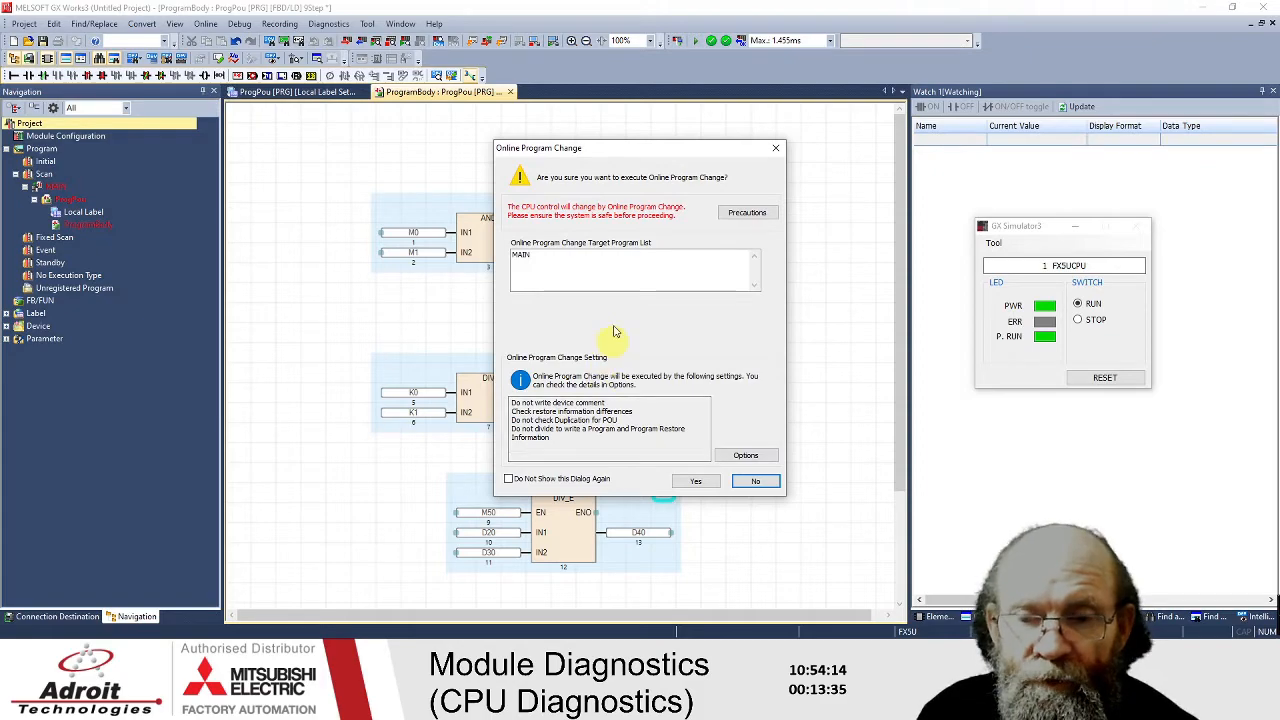
pyautogui.moveTo(570, 150); pyautogui.dragTo(690, 268)
pyautogui.moveTo(1020, 224); pyautogui.dragTo(1053, 296)
pyautogui.moveTo(720, 263); pyautogui.dragTo(689, 158)
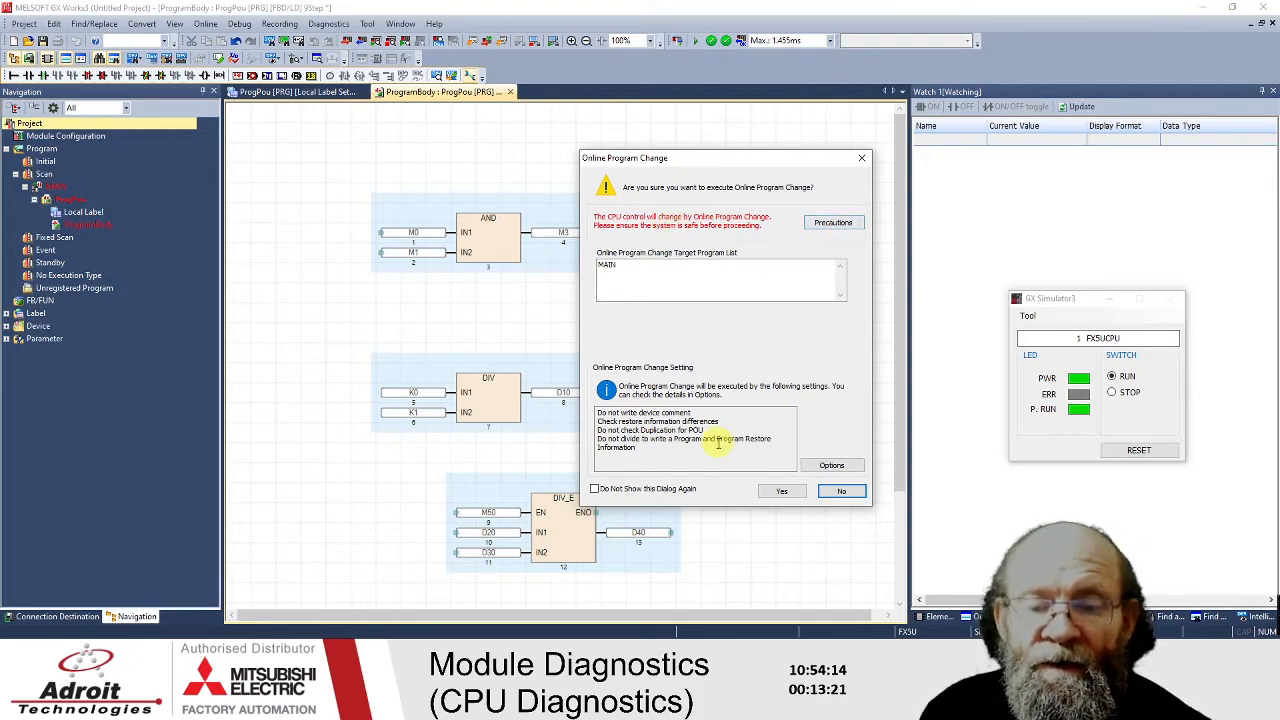
pyautogui.click(612, 493)
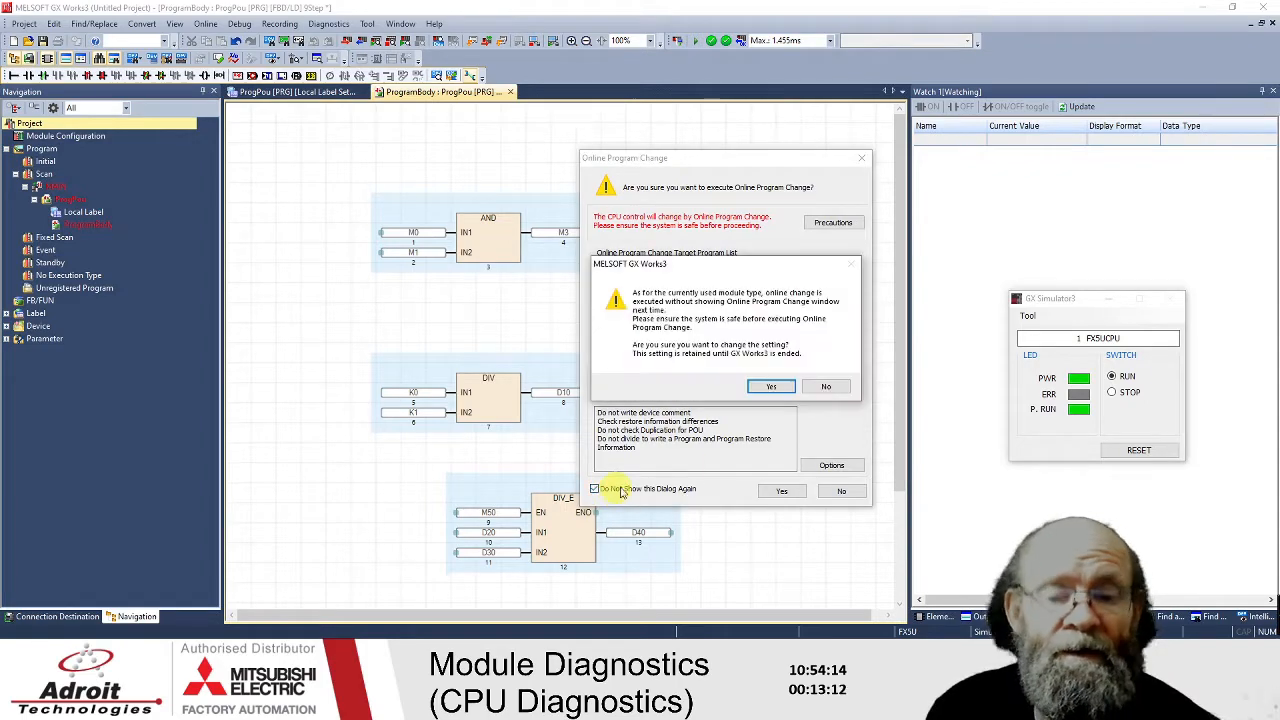
pyautogui.click(770, 388)
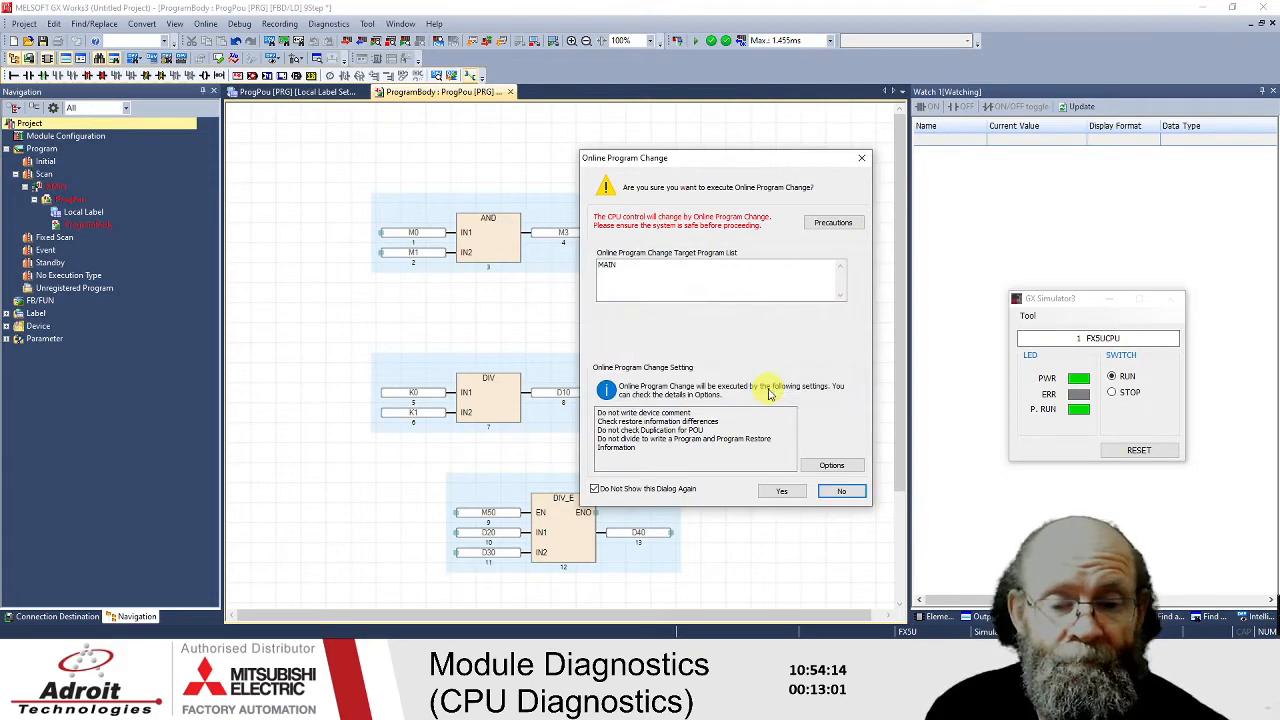
pyautogui.click(780, 498)
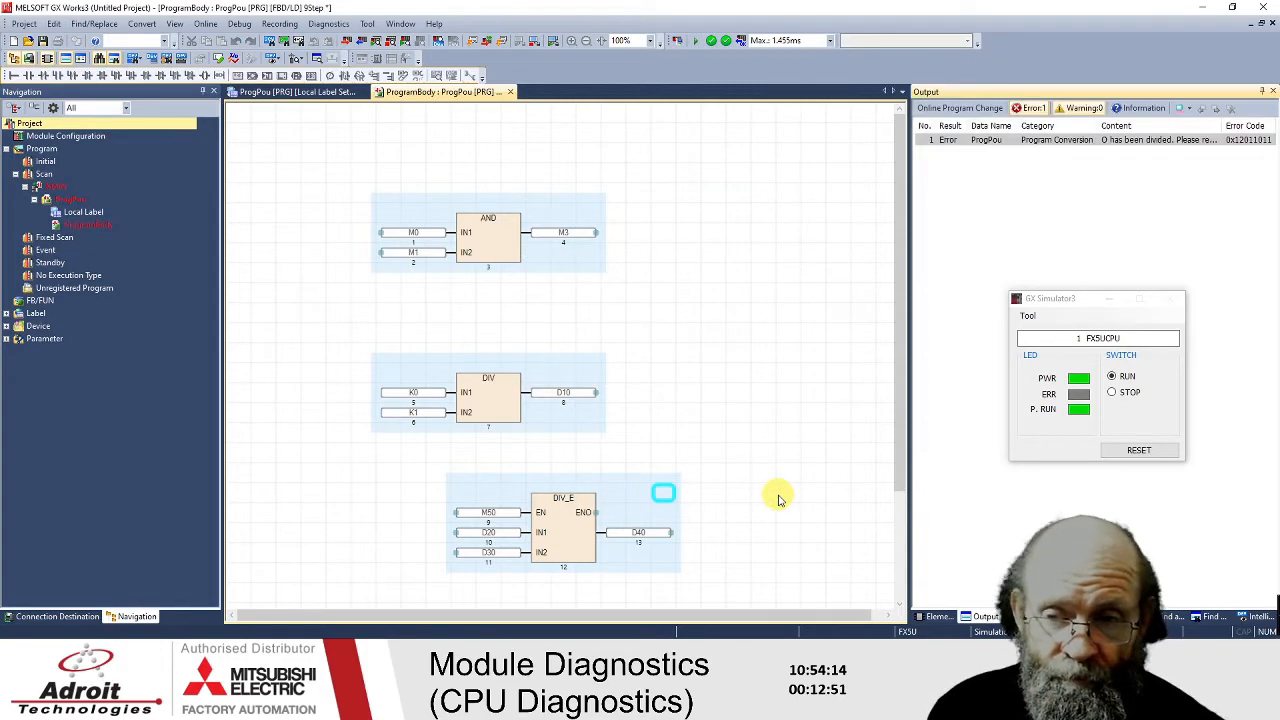
# - Jump to the source of the conversion error and delete the DIV block with its K0, K1 and D10 elements
pyautogui.doubleClick(1147, 142)
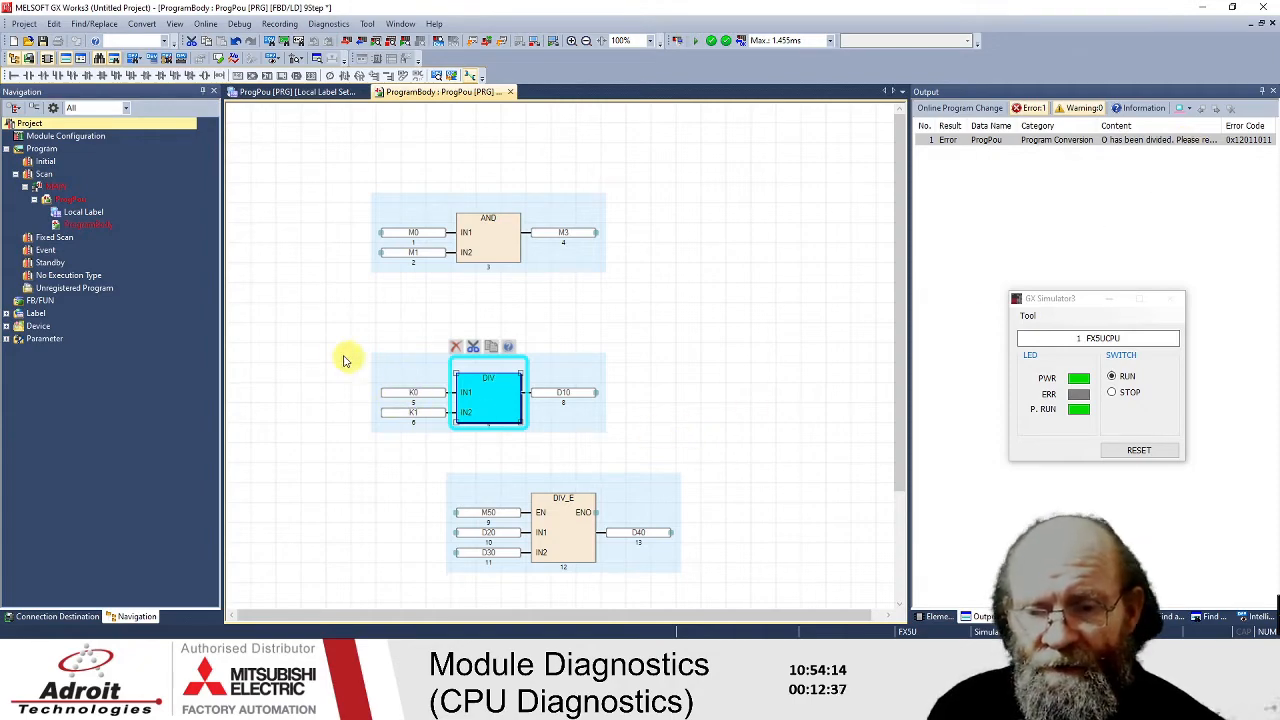
pyautogui.moveTo(326, 336); pyautogui.dragTo(743, 437)
pyautogui.press('Delete')
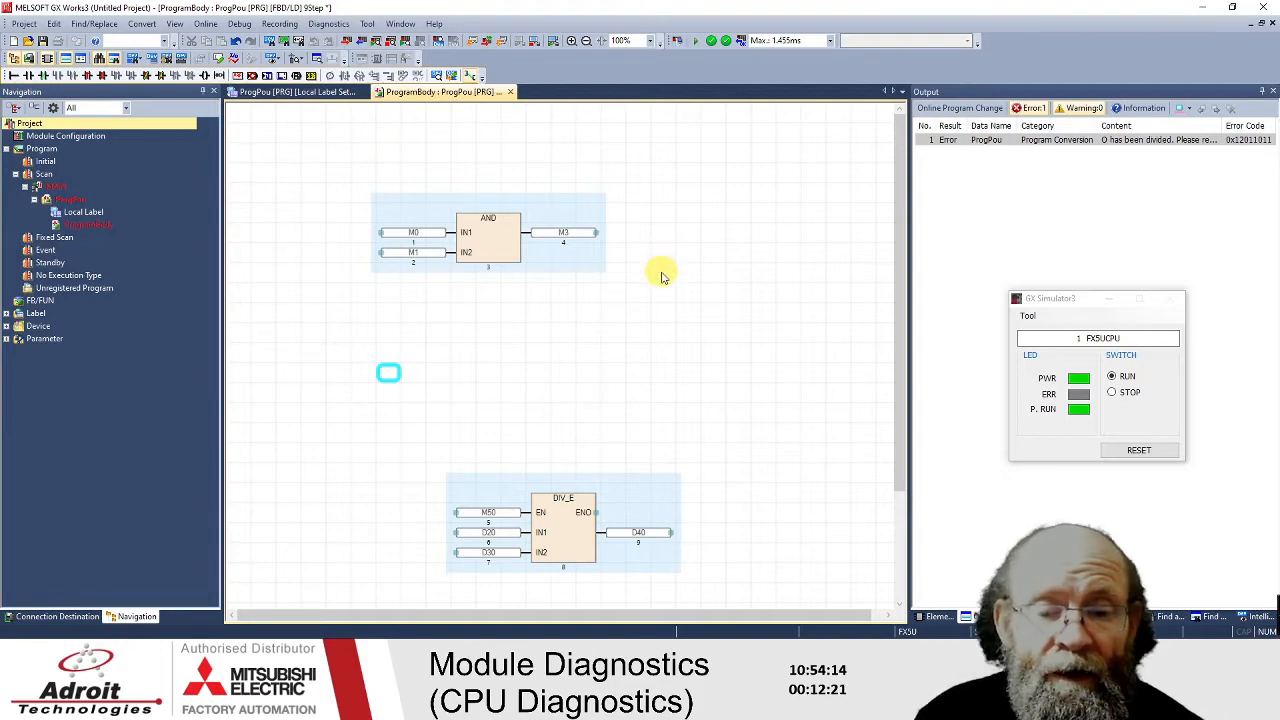
pyautogui.click(663, 310)
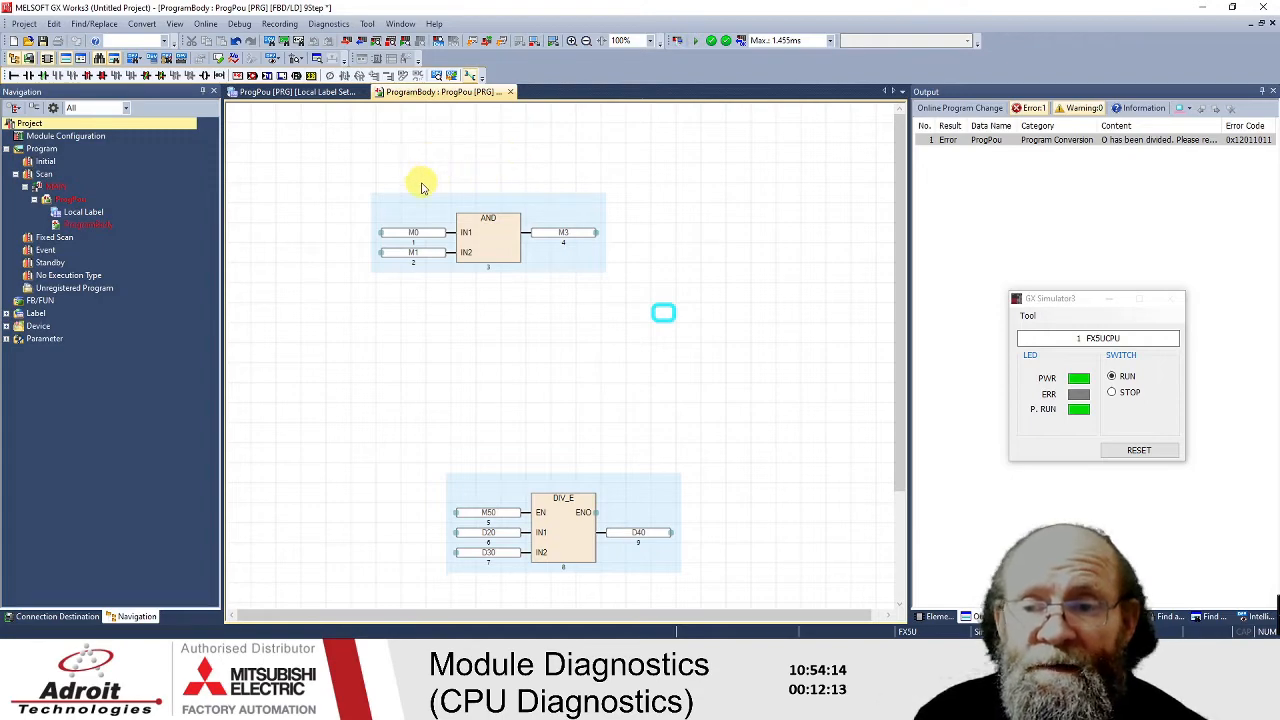
pyautogui.click(389, 332)
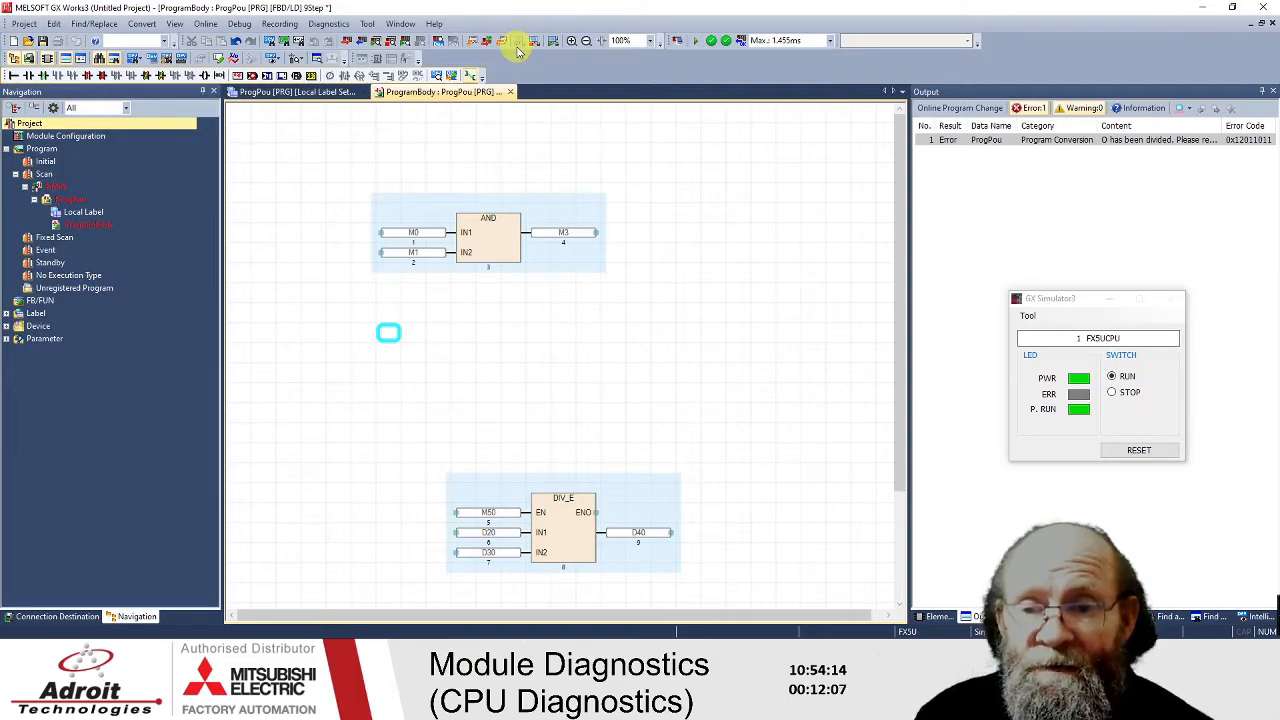
# - Execute the Online Program Change again and start monitoring the program
pyautogui.click(142, 23)
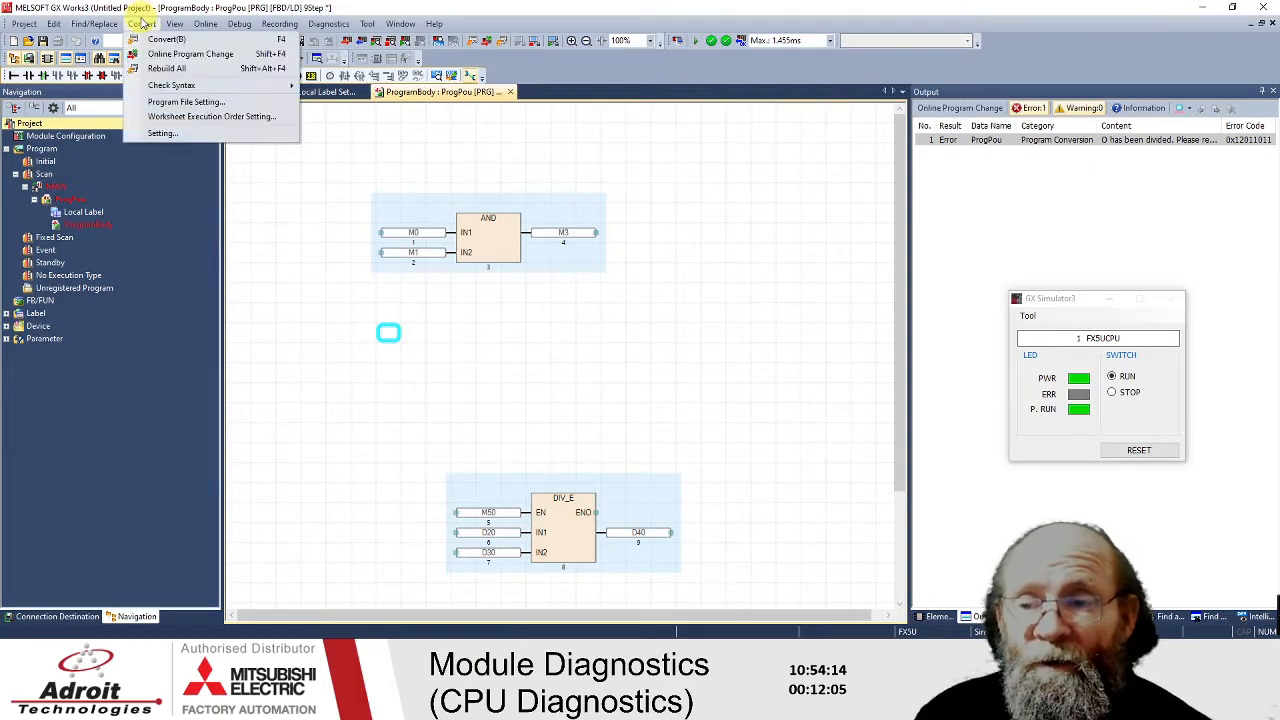
pyautogui.press('Escape')
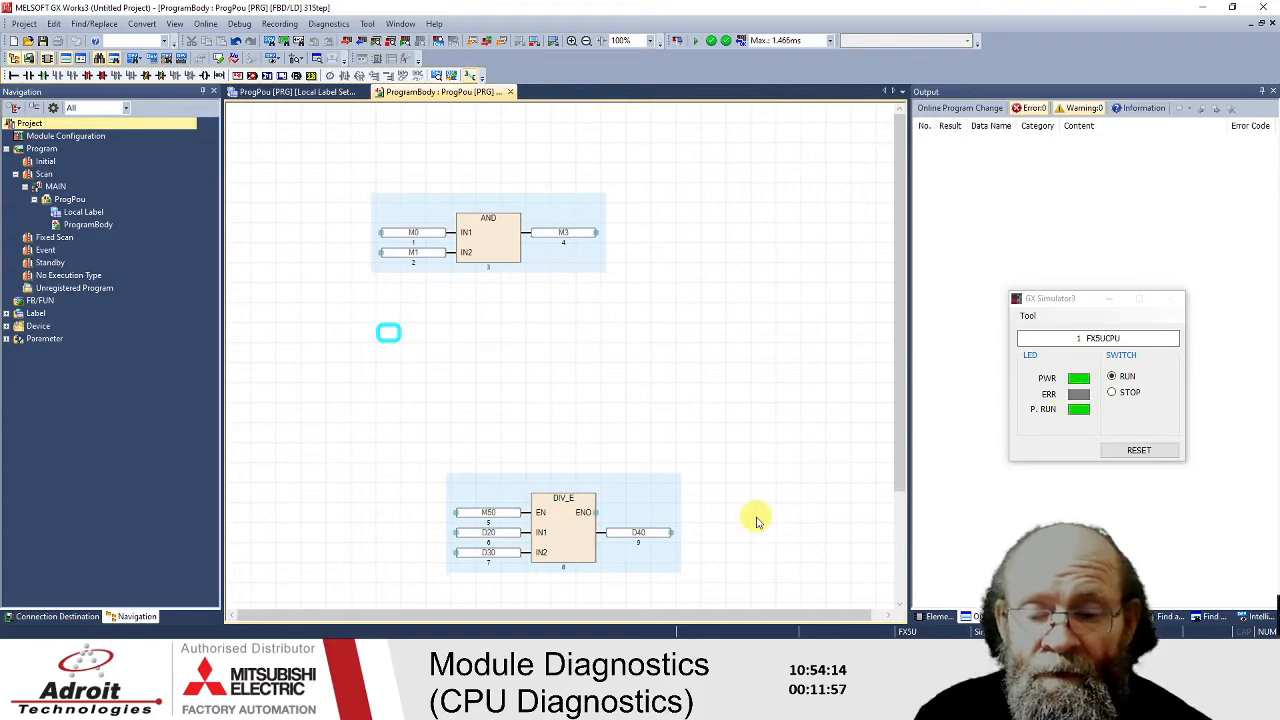
pyautogui.click(405, 40)
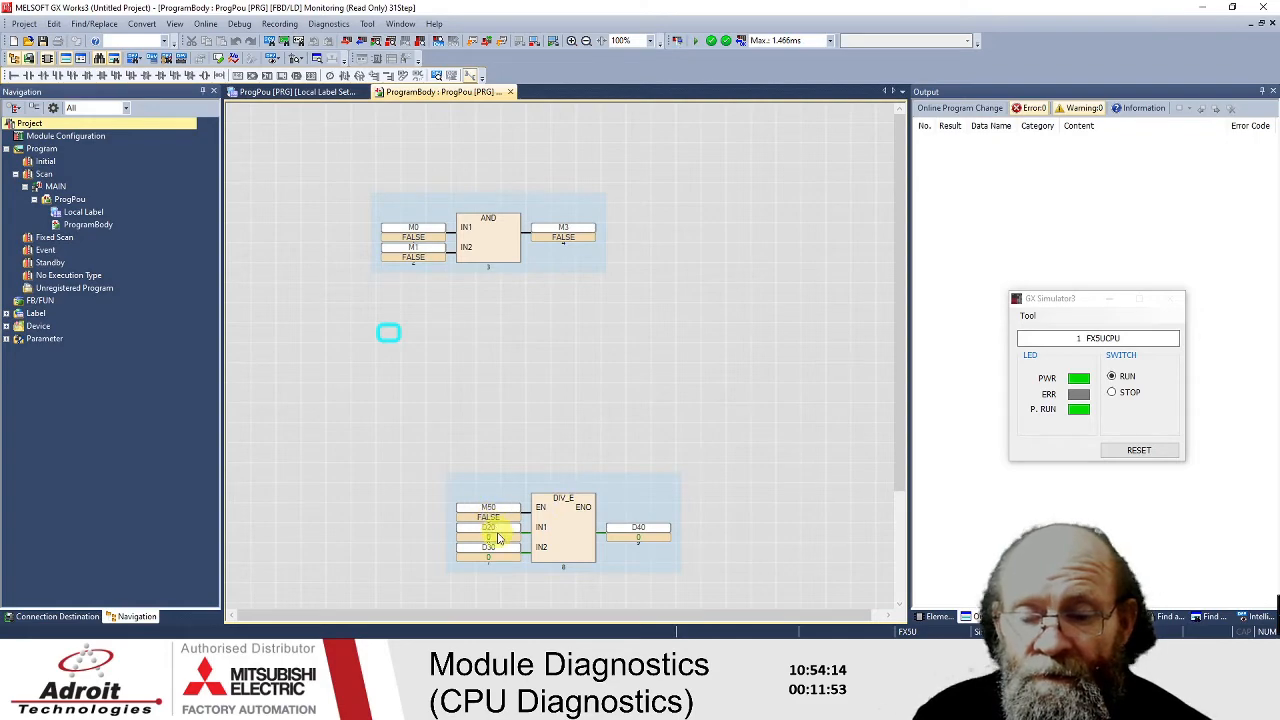
# - Change the display position of D20's monitored value so it sits to the left of the D20 element
pyautogui.click(490, 540)
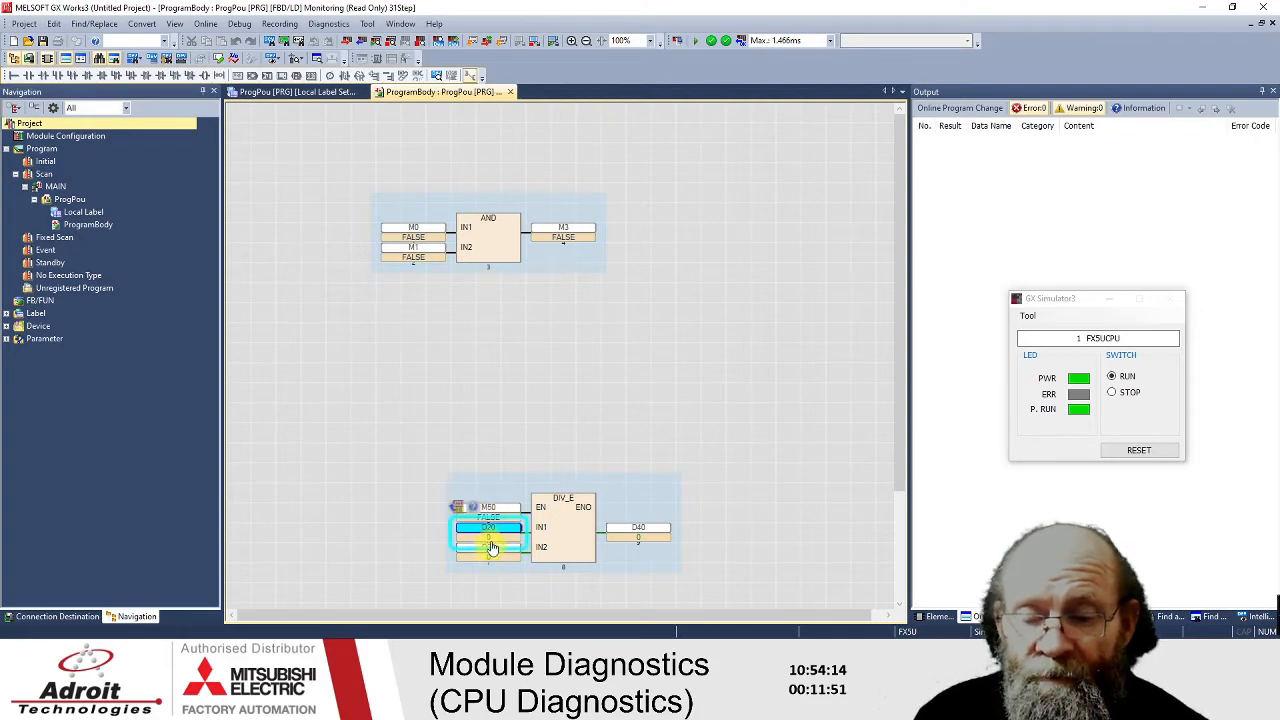
pyautogui.moveTo(490, 542)
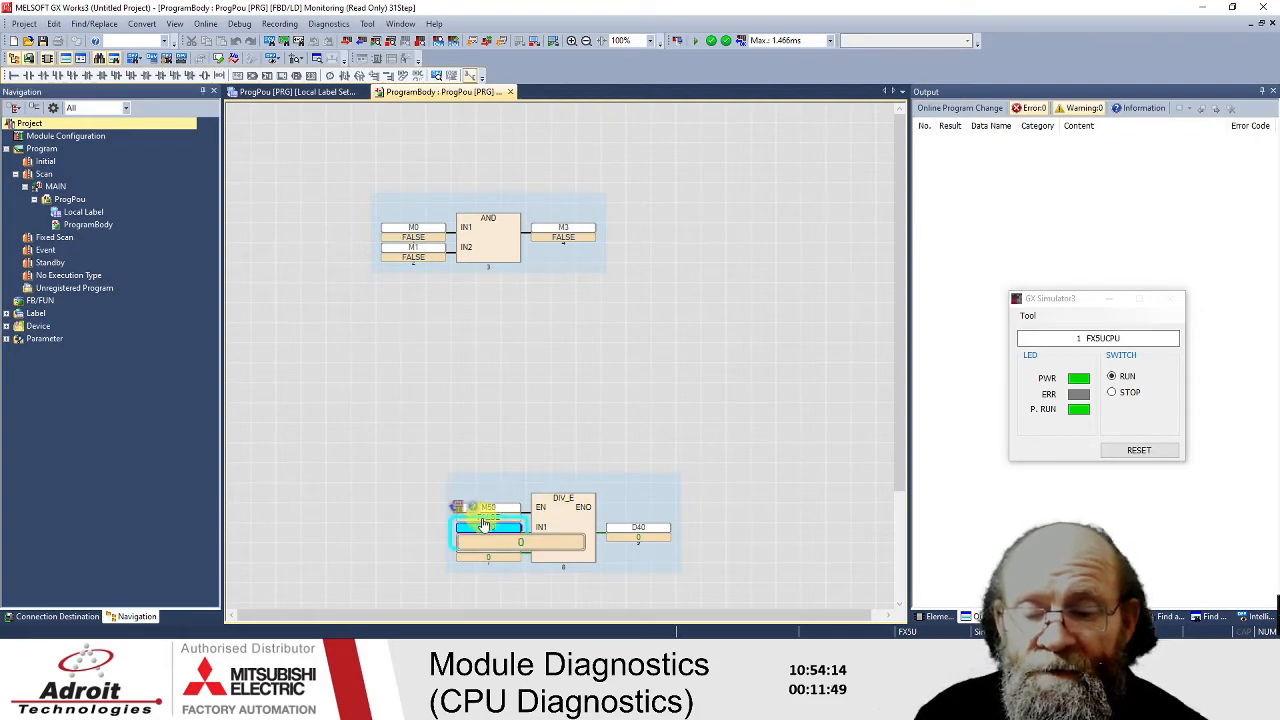
pyautogui.scroll(-3, 580, 491)
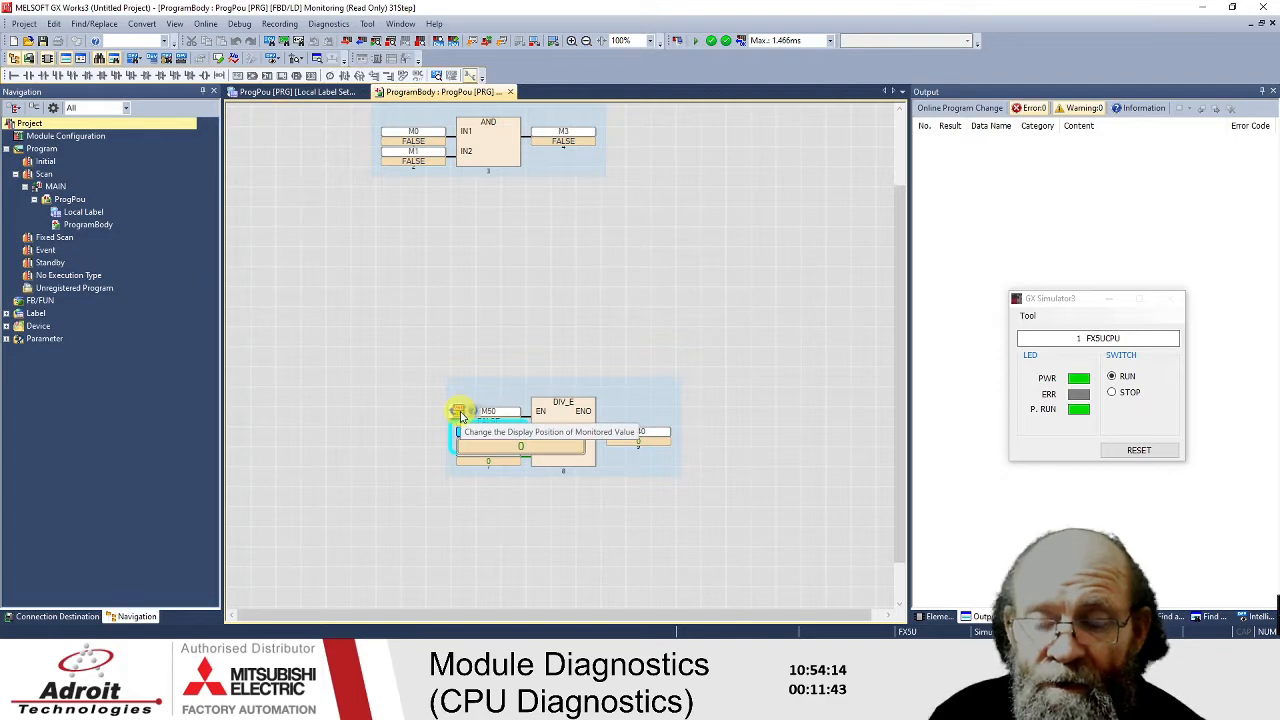
pyautogui.click(412, 452)
pyautogui.click(496, 432)
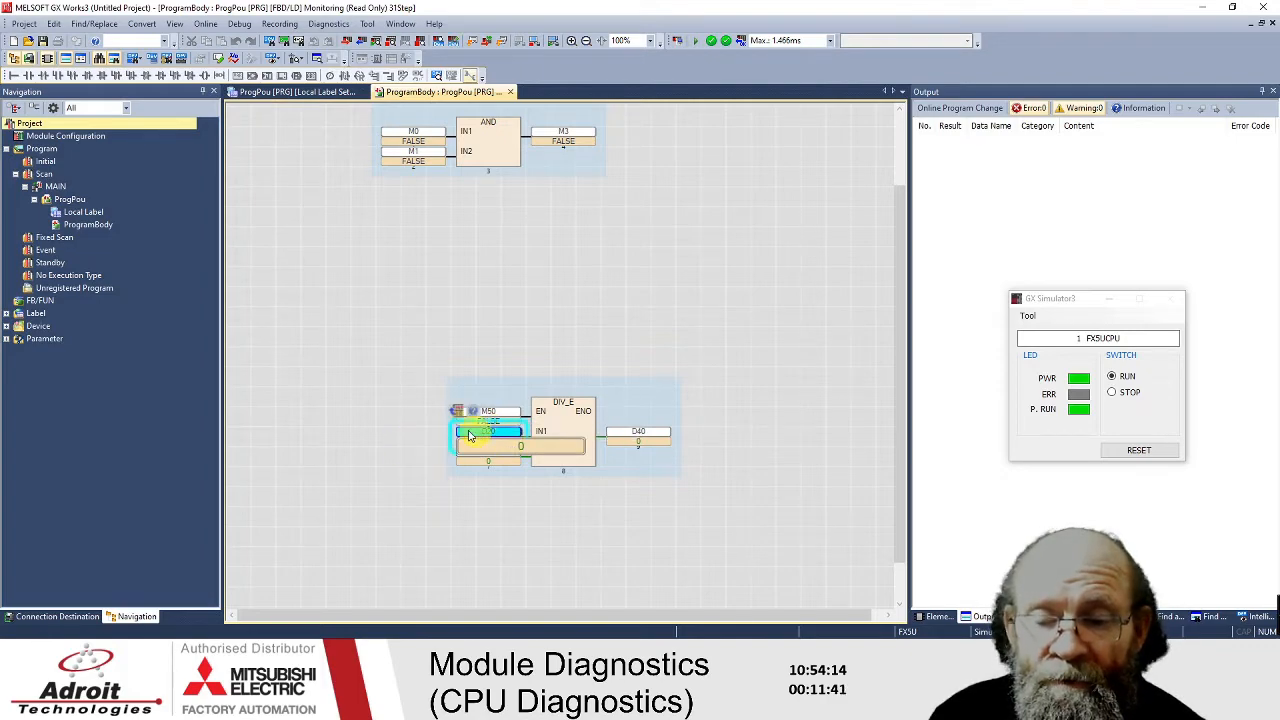
pyautogui.click(688, 476)
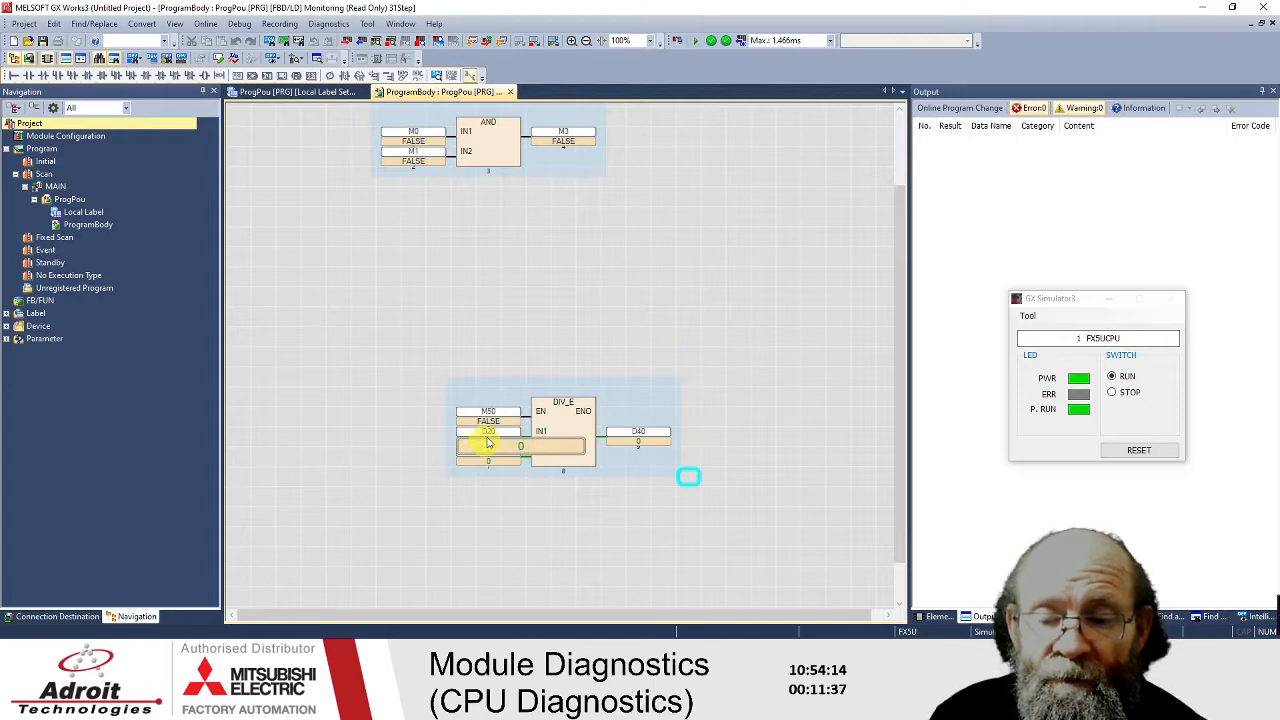
pyautogui.click(470, 432)
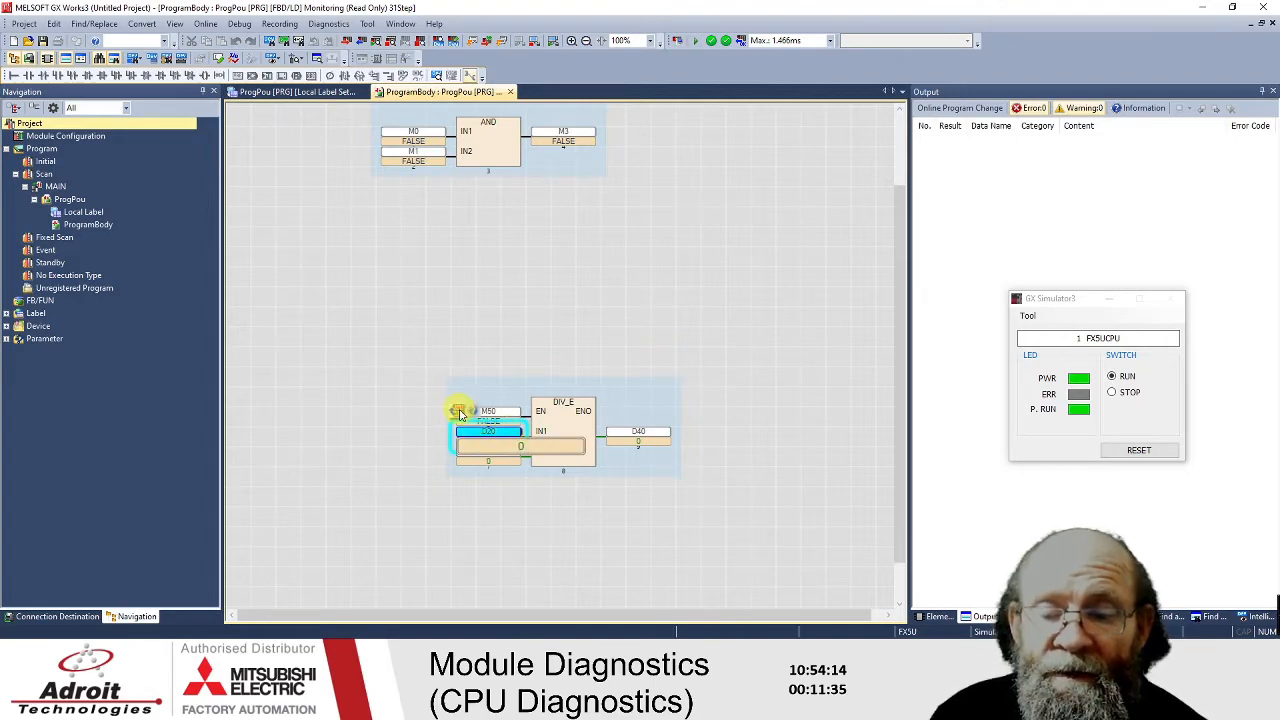
pyautogui.click(460, 413)
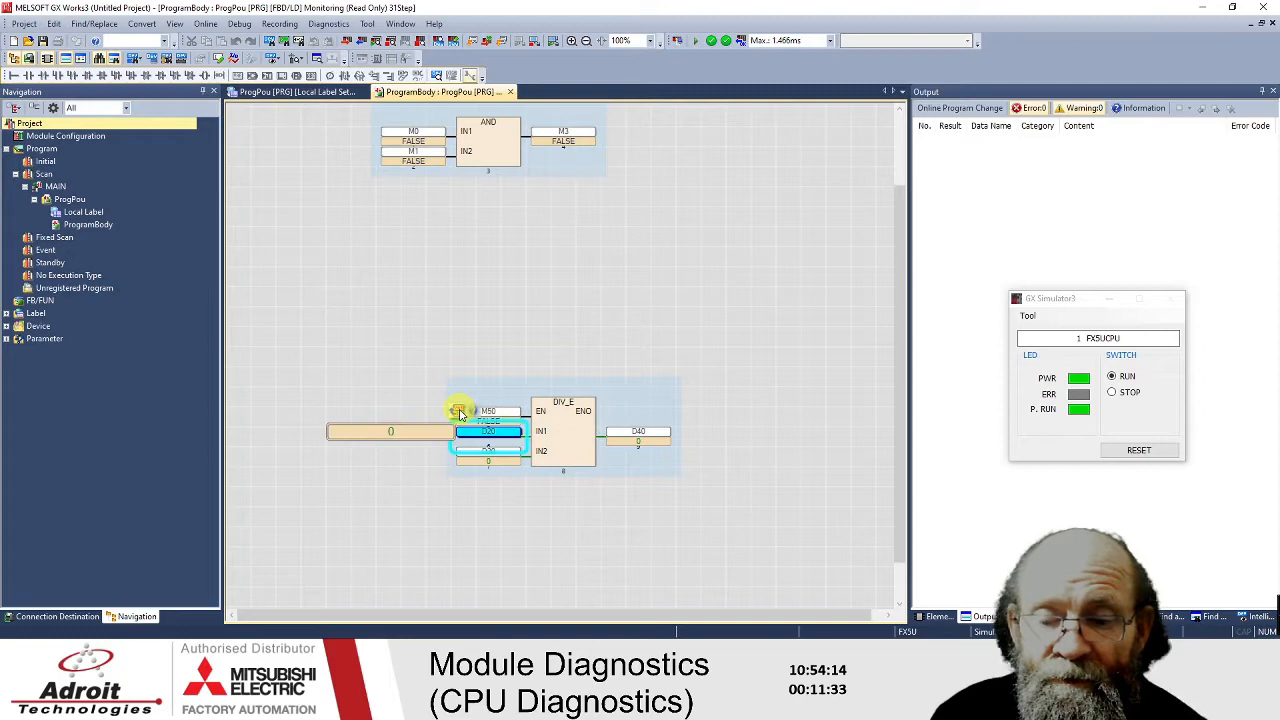
pyautogui.click(460, 413)
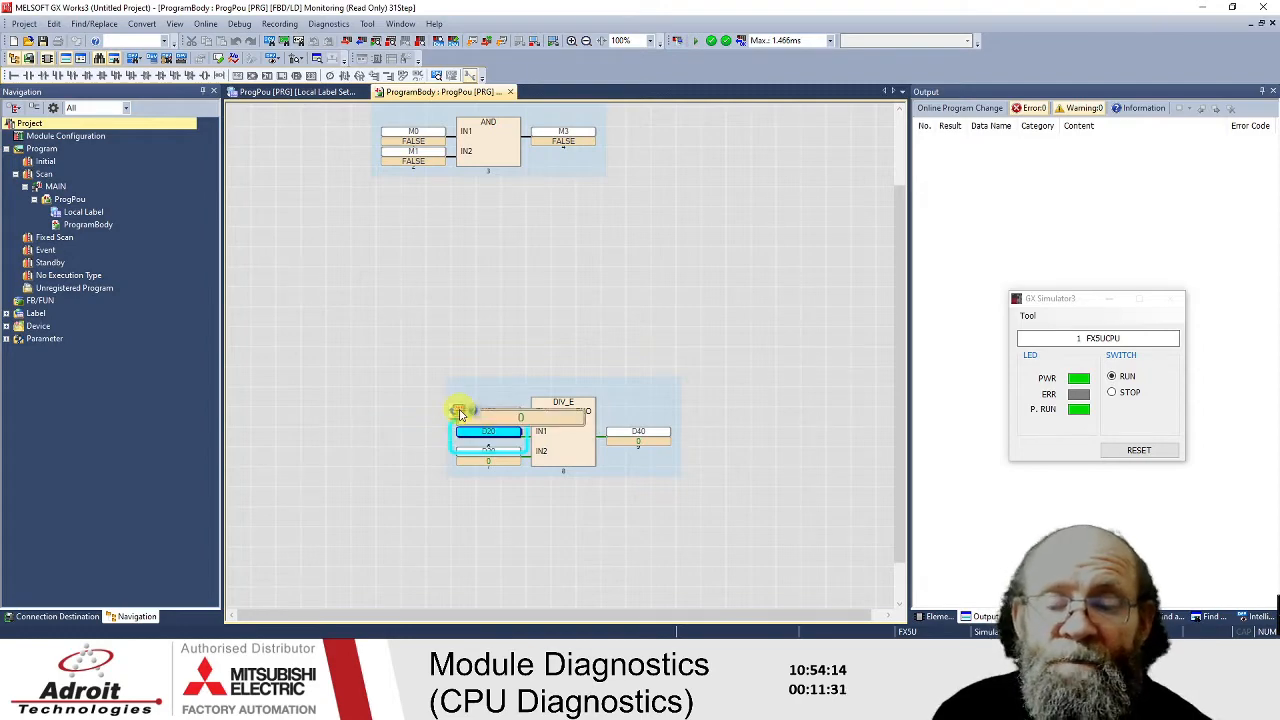
pyautogui.click(460, 413)
pyautogui.click(460, 413)
pyautogui.click(460, 413)
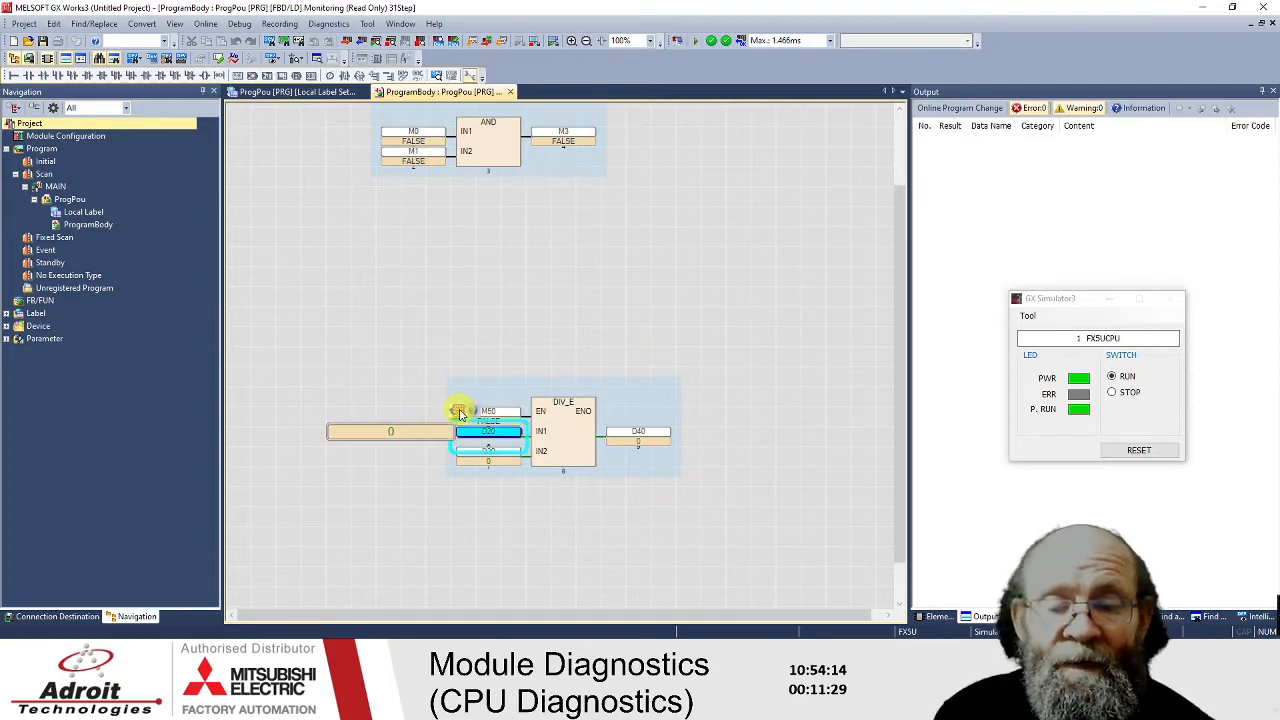
# - Place D30's monitored value display to the left of the D30 element
pyautogui.click(483, 459)
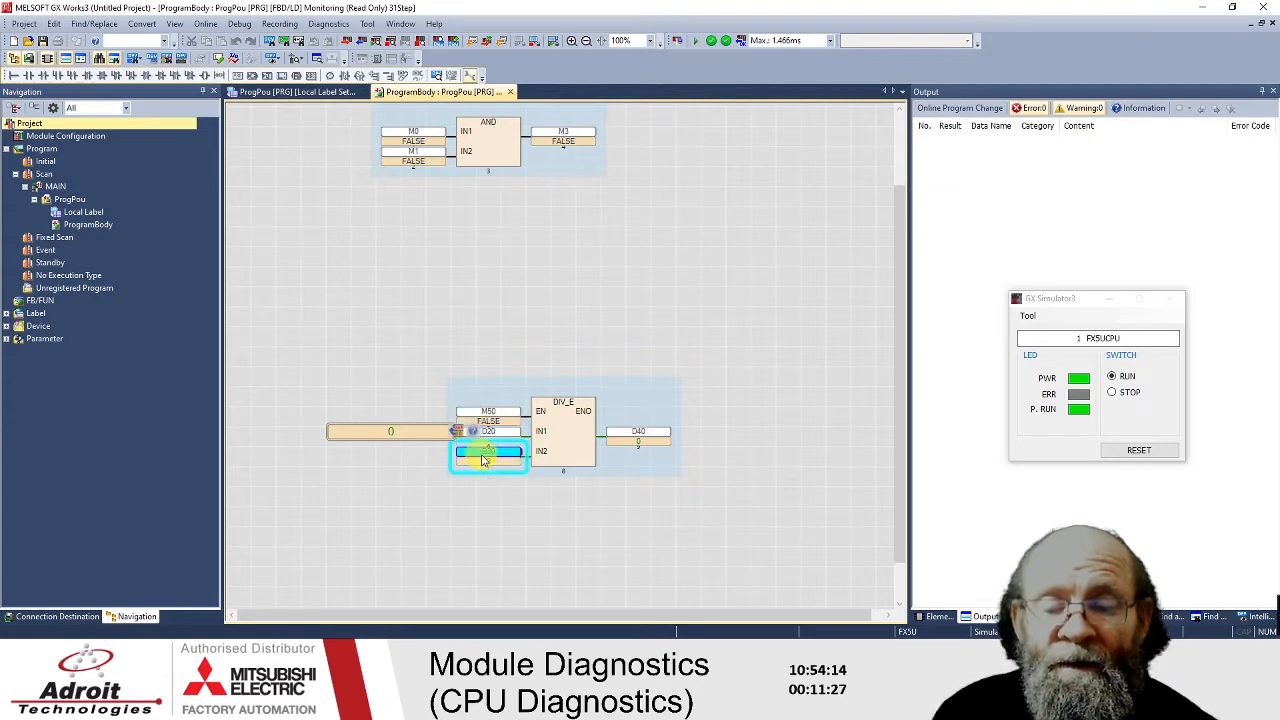
pyautogui.click(465, 432)
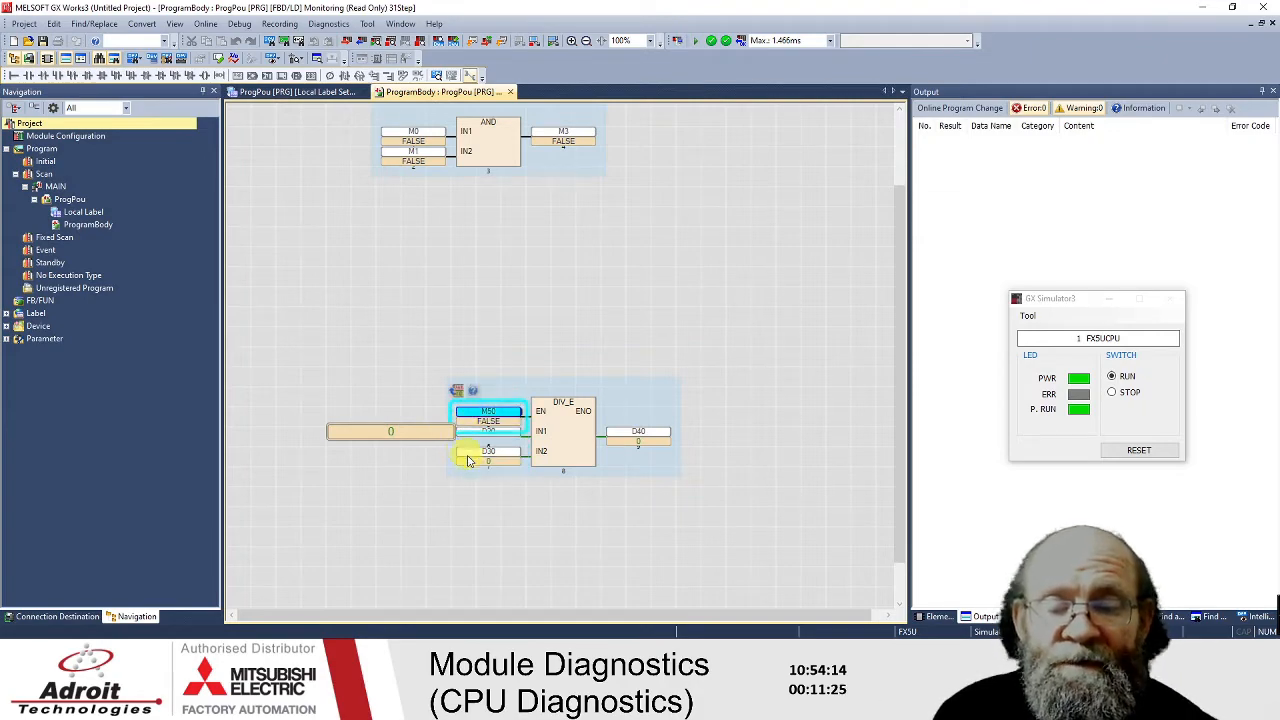
pyautogui.click(465, 451)
pyautogui.click(455, 431)
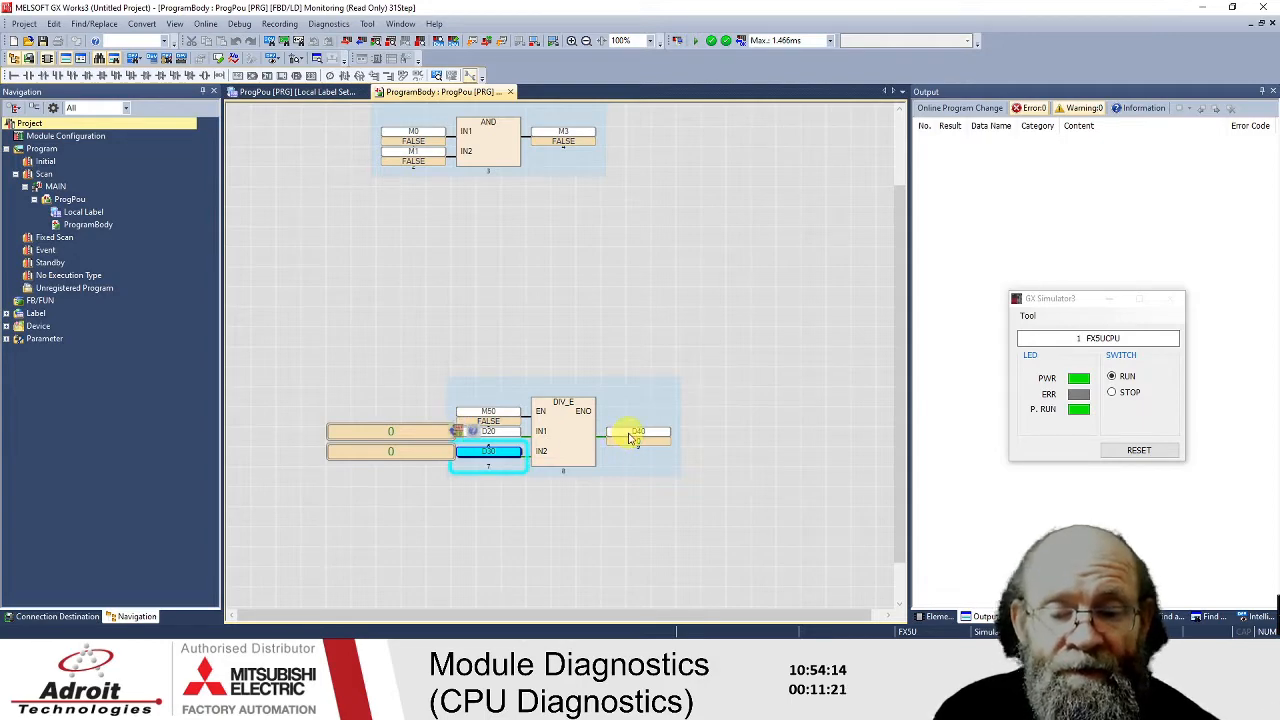
# - Place D40's monitored value display to the right of the D40 element
pyautogui.click(630, 440)
pyautogui.click(609, 414)
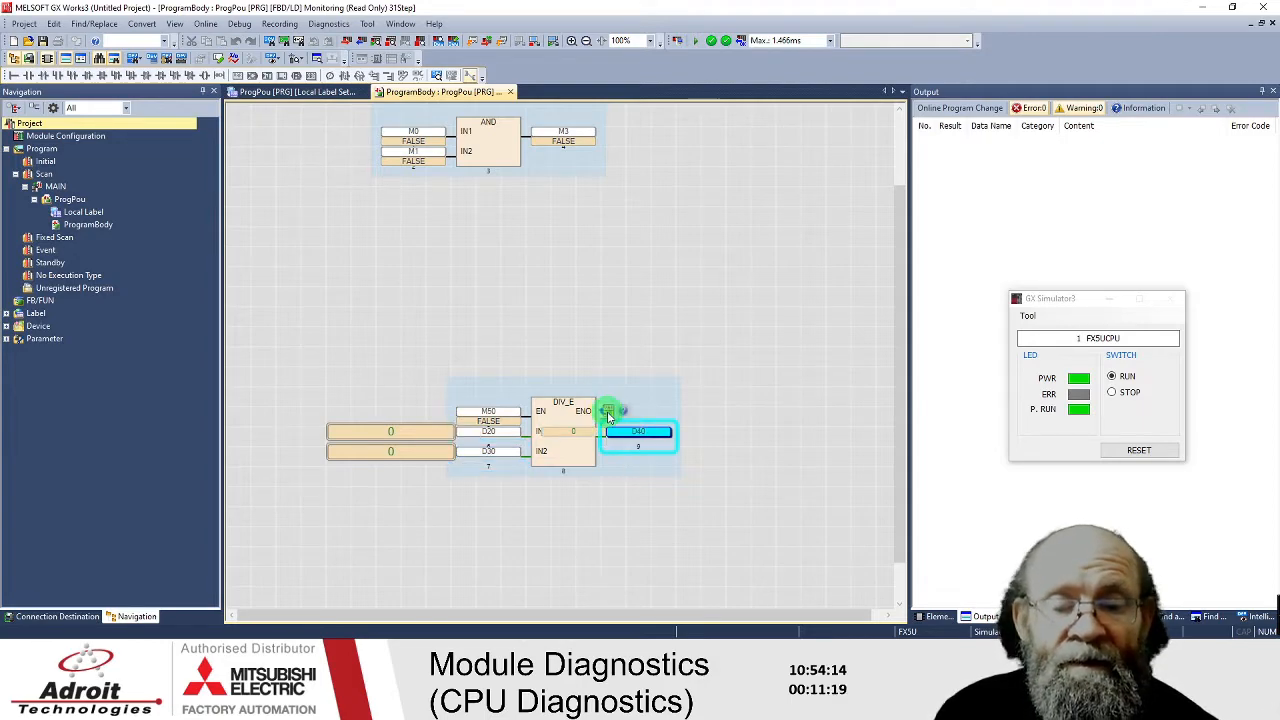
pyautogui.click(609, 413)
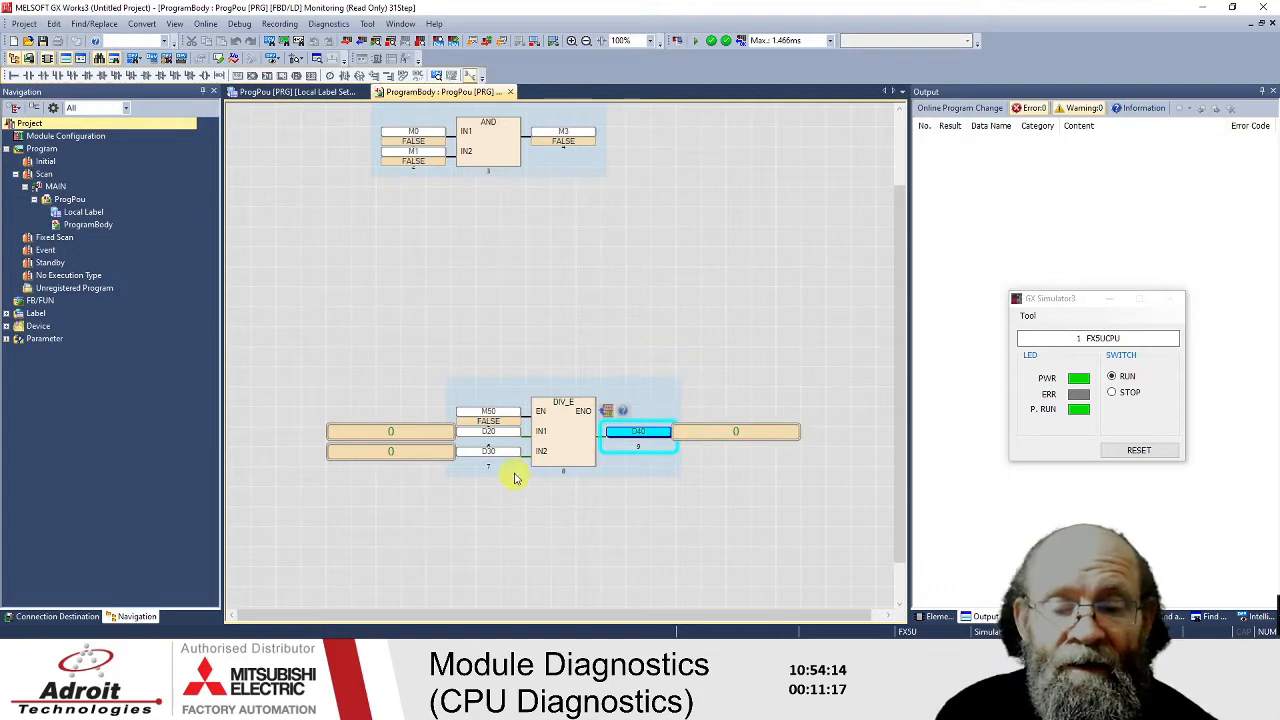
pyautogui.scroll(3, 443, 443)
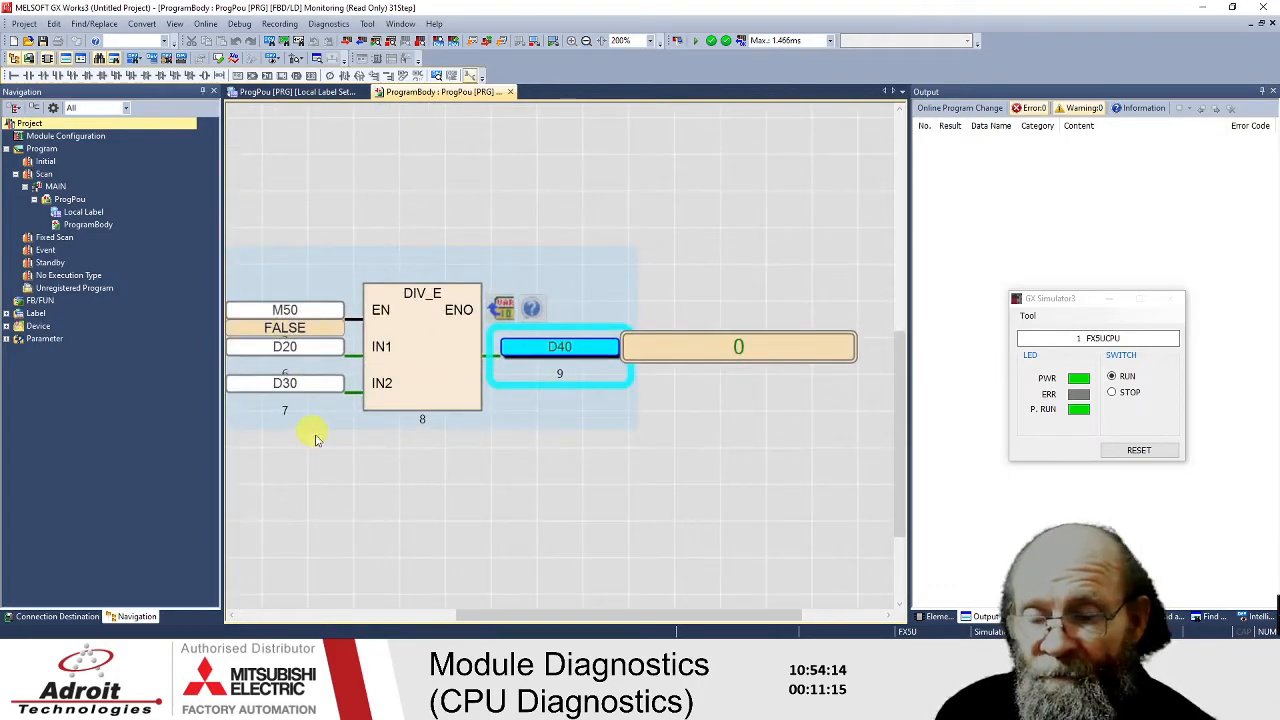
pyautogui.moveTo(509, 613); pyautogui.dragTo(340, 605)
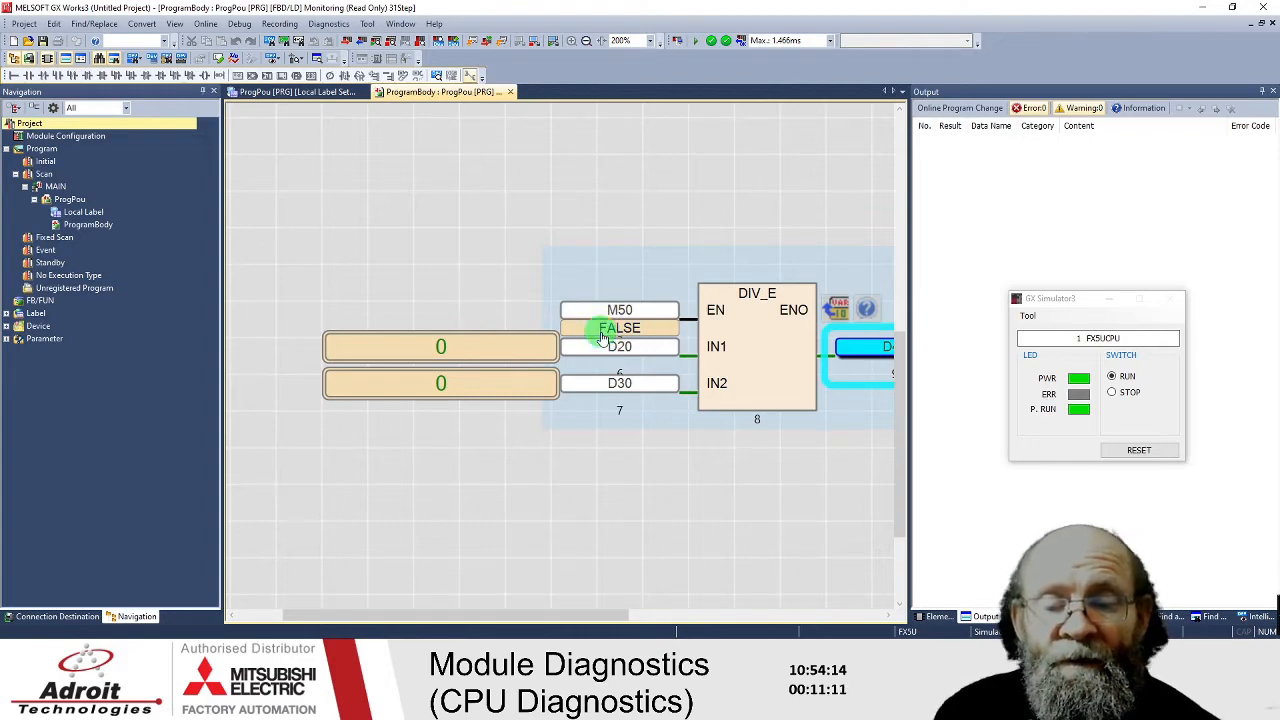
# - Place the monitored value displays of M50 and D40 to the left of their elements
pyautogui.click(617, 311)
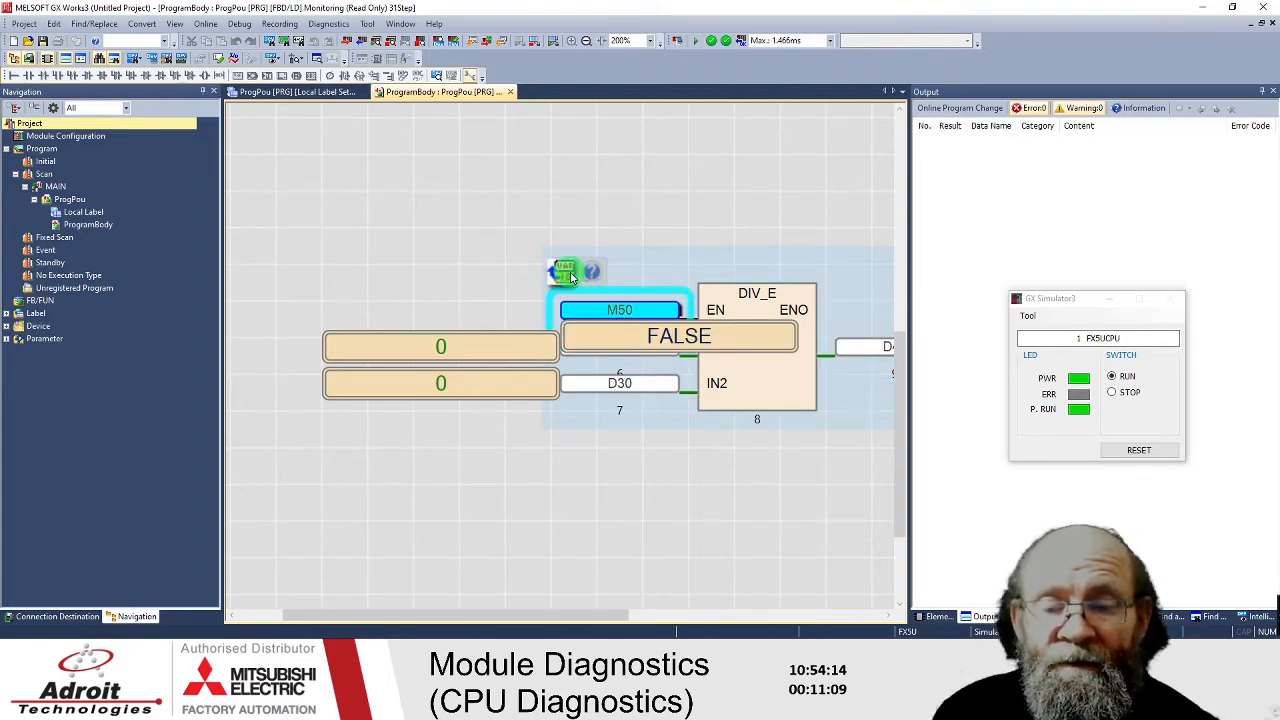
pyautogui.click(566, 510)
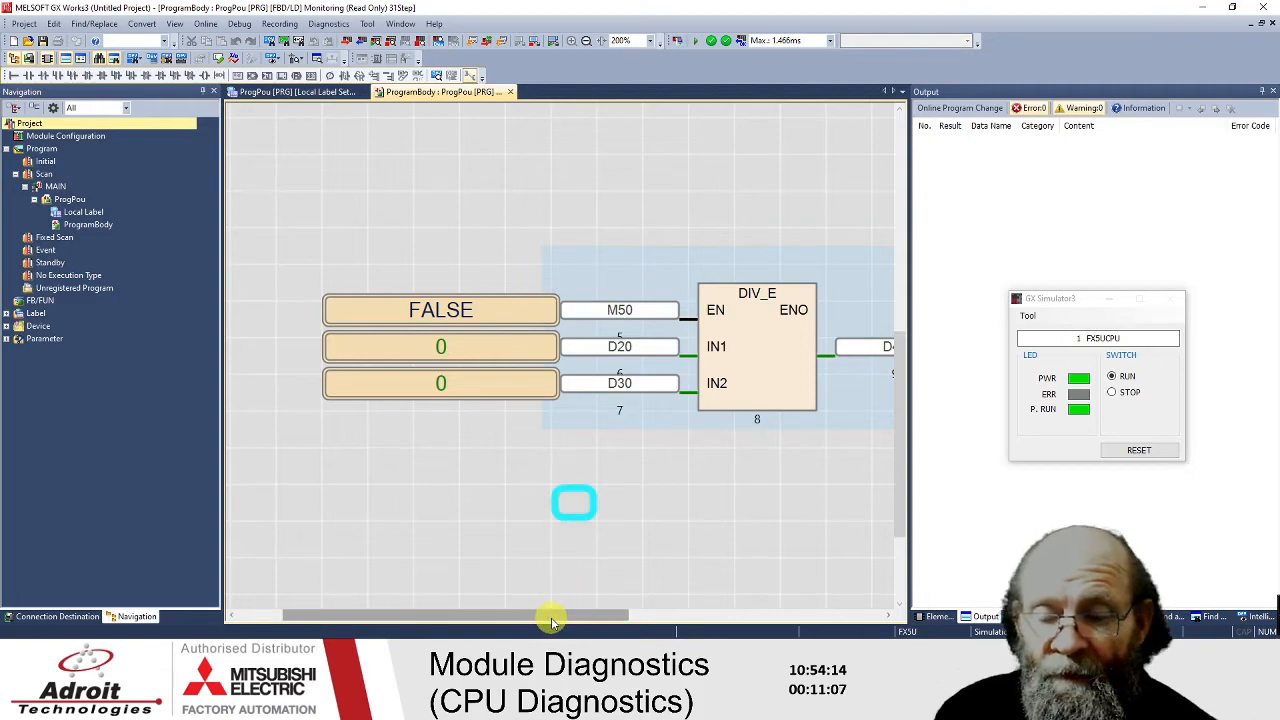
pyautogui.moveTo(557, 614); pyautogui.dragTo(632, 618)
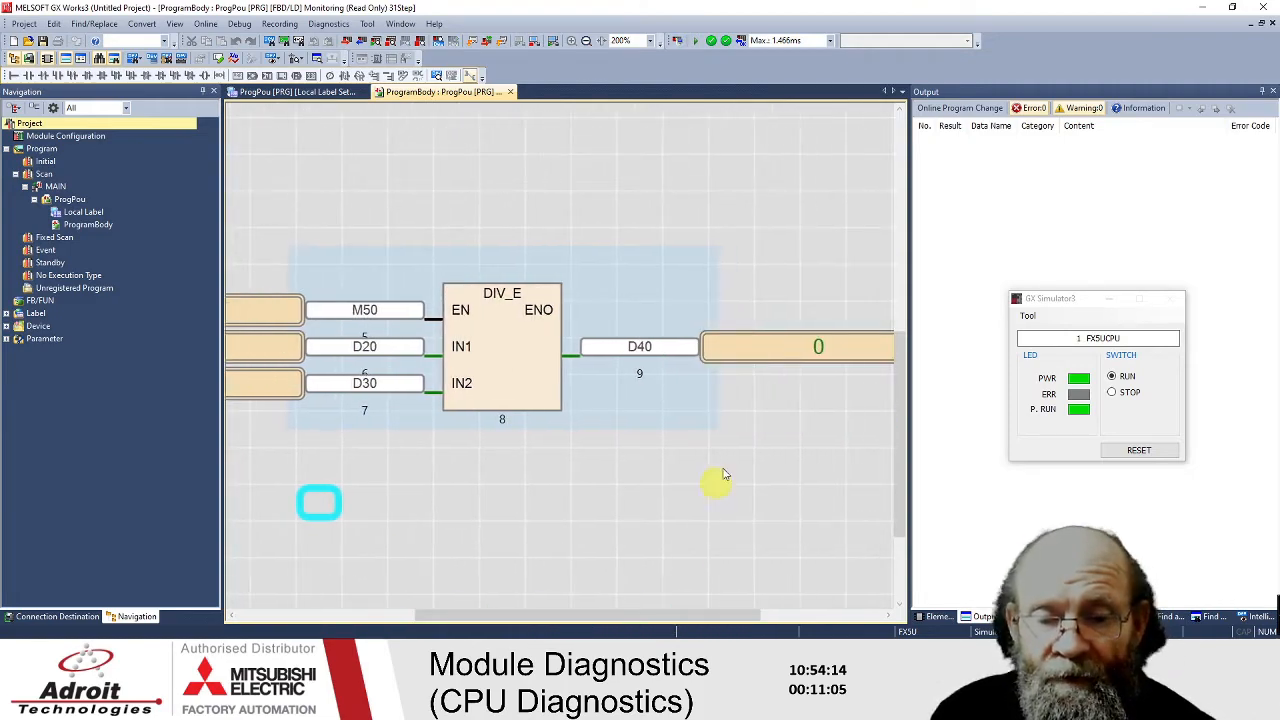
pyautogui.click(607, 350)
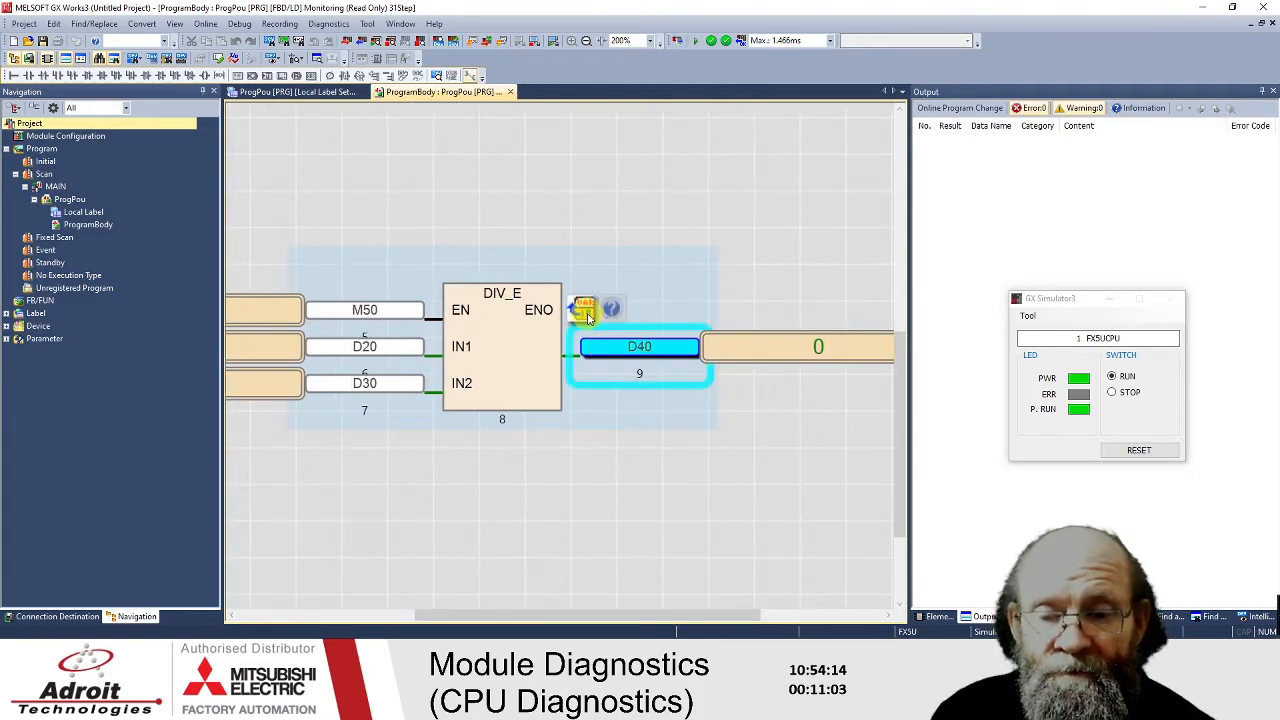
pyautogui.moveTo(549, 609); pyautogui.dragTo(432, 609)
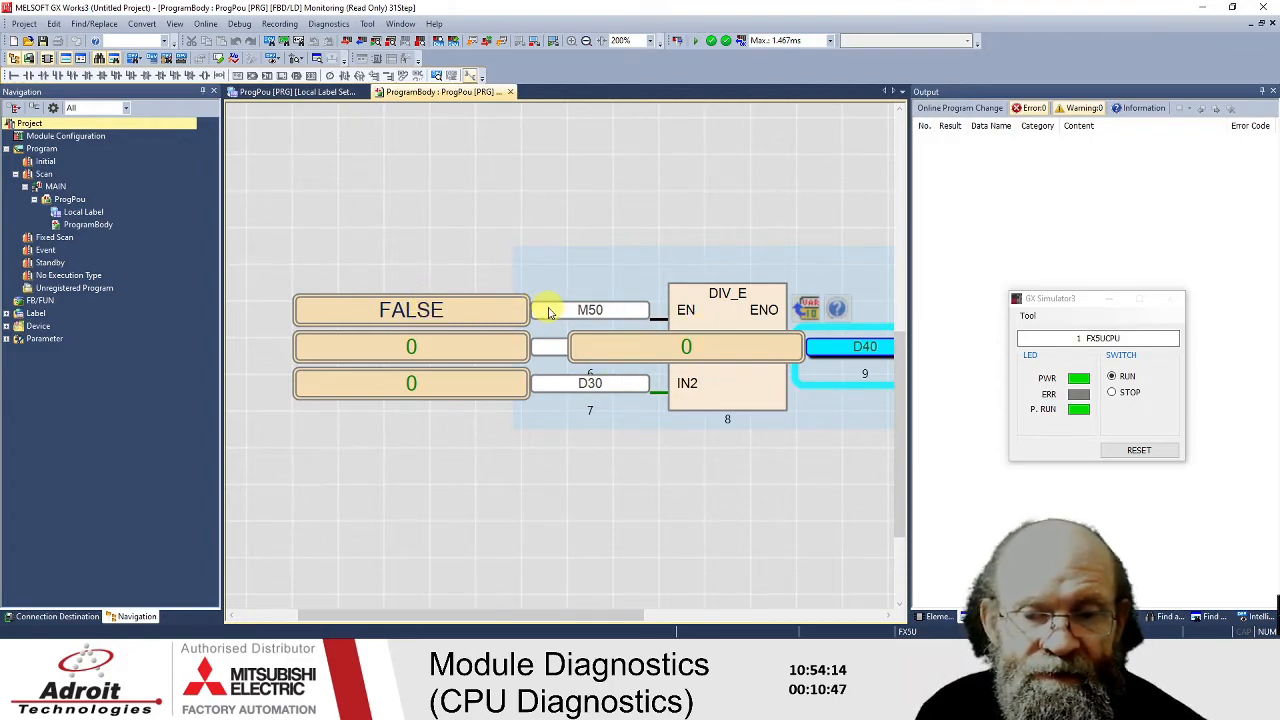
# - Switch M50 to TRUE in the monitored program and back to FALSE
pyautogui.click(549, 310)
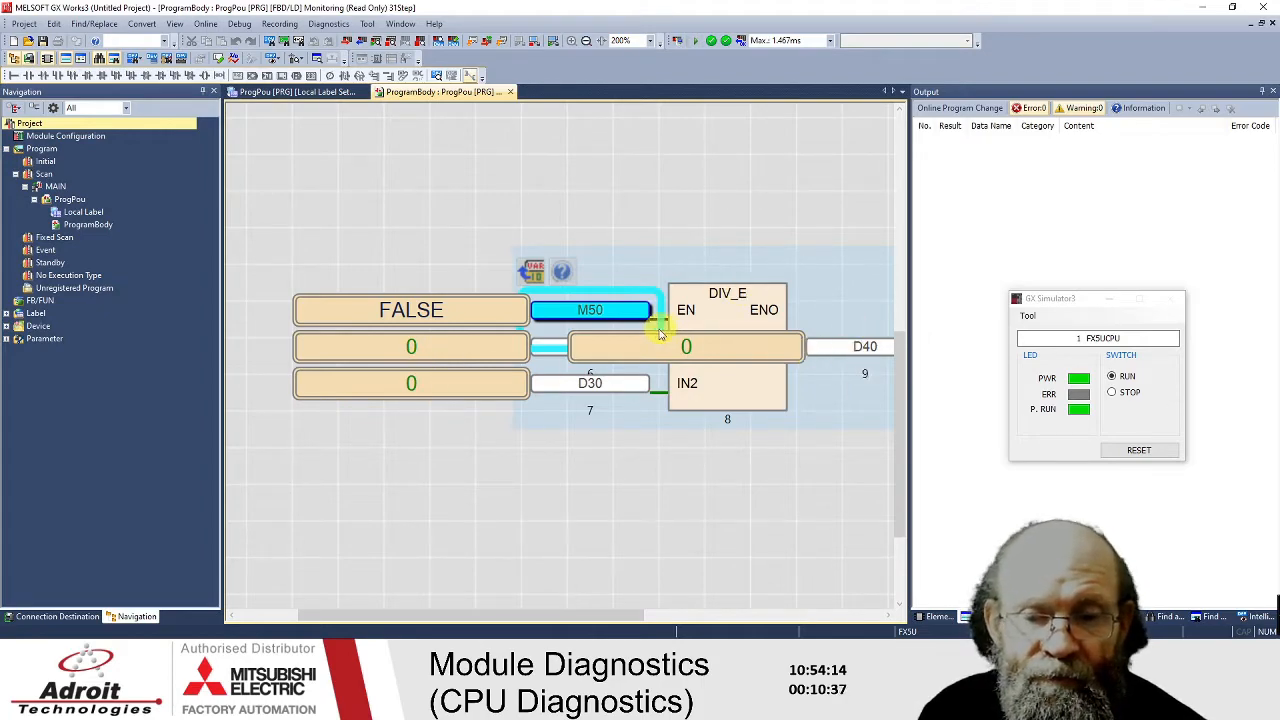
pyautogui.keyDown('shift'); pyautogui.doubleClick(569, 318); pyautogui.keyUp('shift')
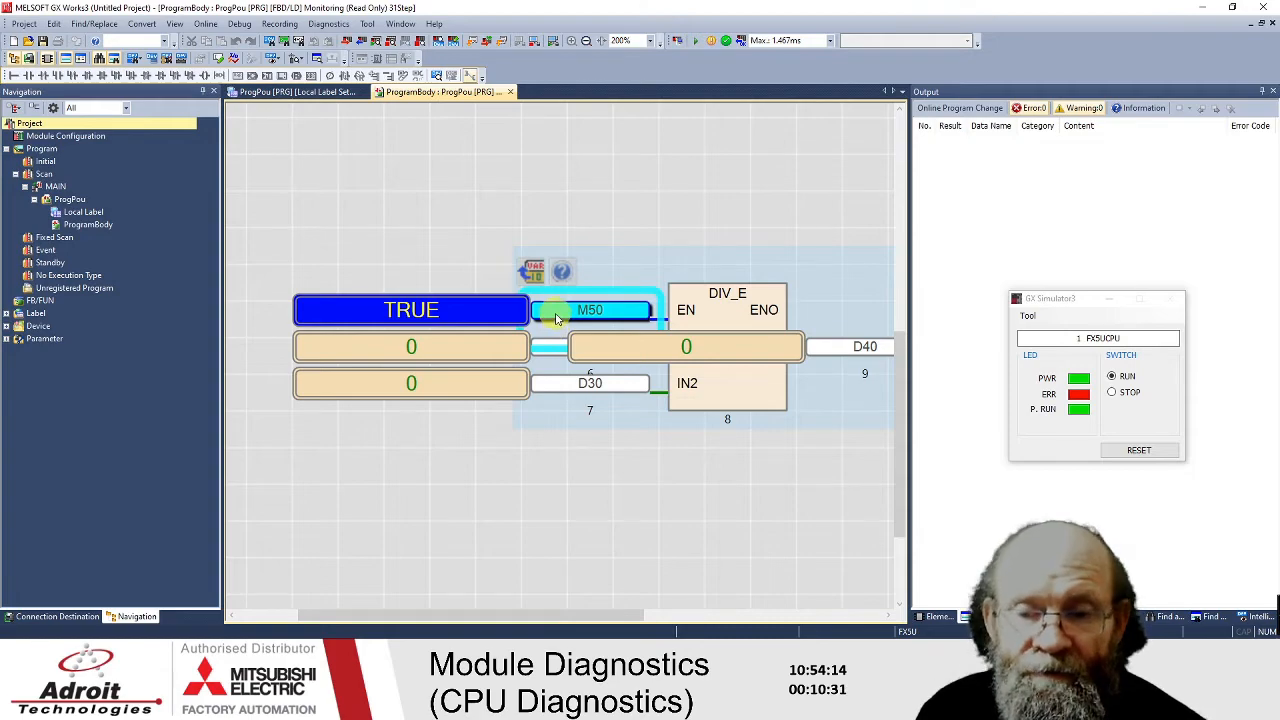
pyautogui.keyDown('shift'); pyautogui.doubleClick(557, 316); pyautogui.keyUp('shift')
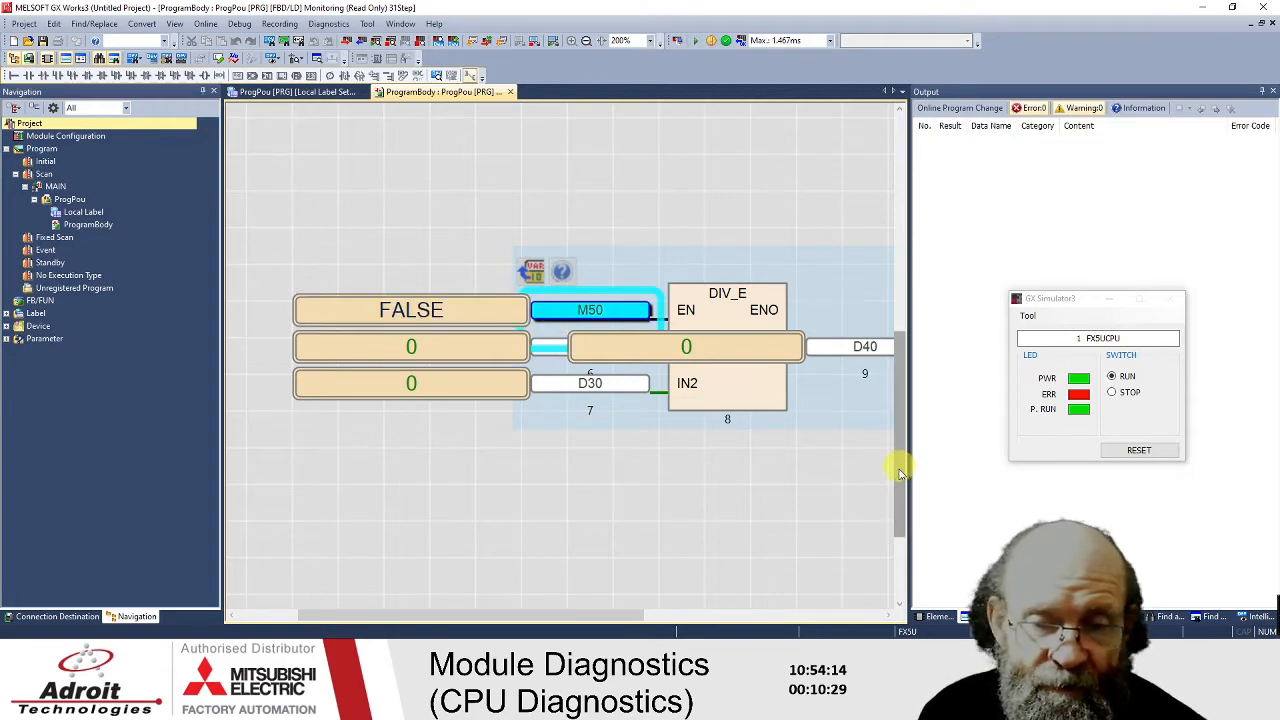
# - Add the devices D20, D30, D40 and M50 to the Watch 1 list
pyautogui.click(1050, 616)
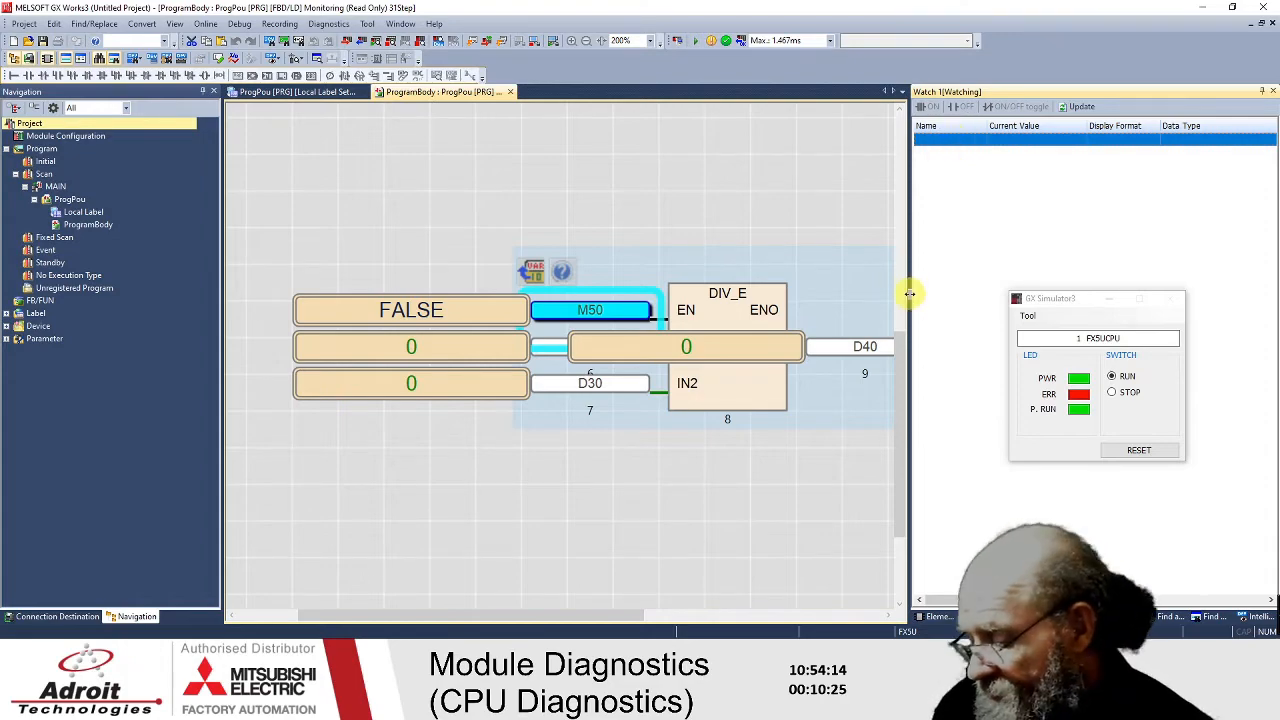
pyautogui.write('d2')
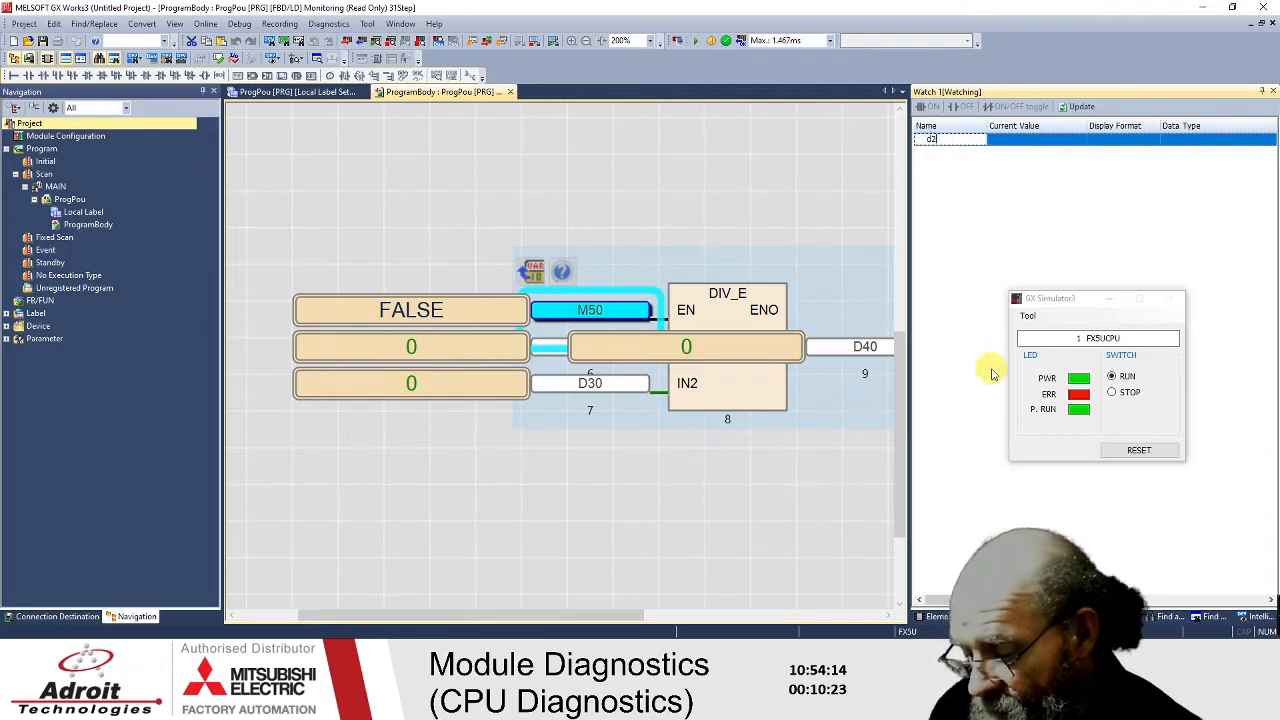
pyautogui.write('0')
pyautogui.press('Return')
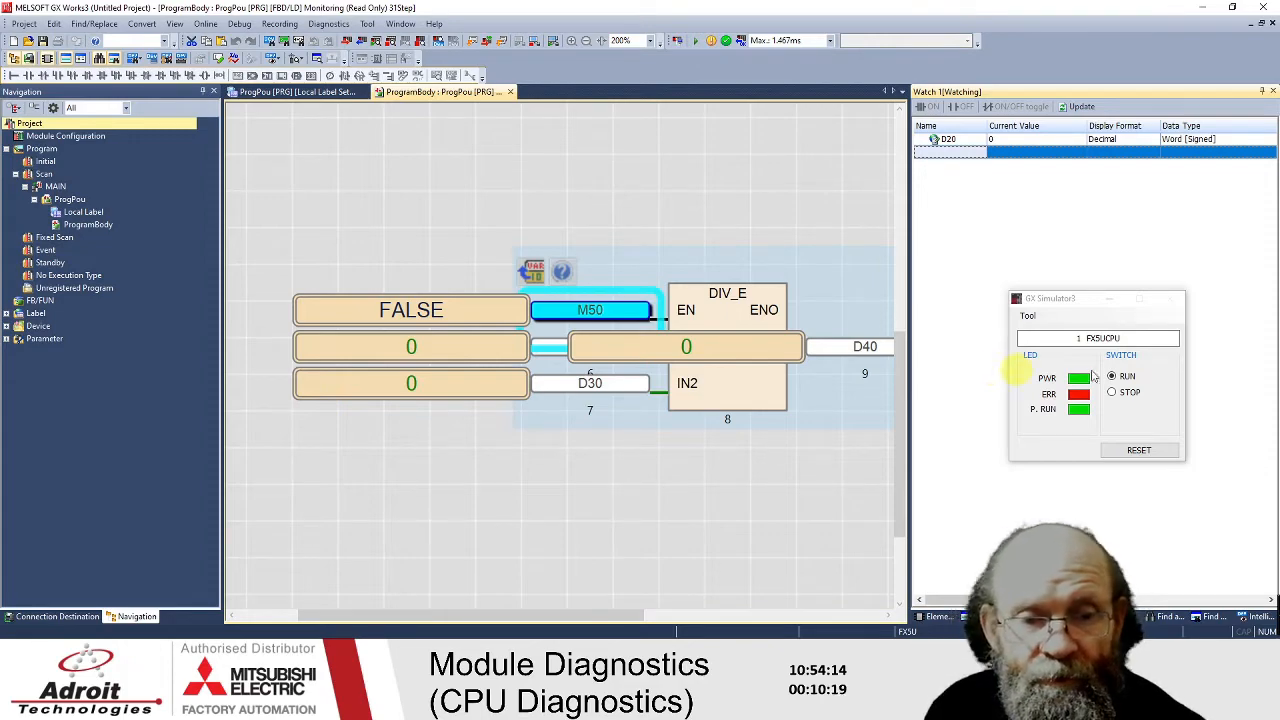
pyautogui.write('d30')
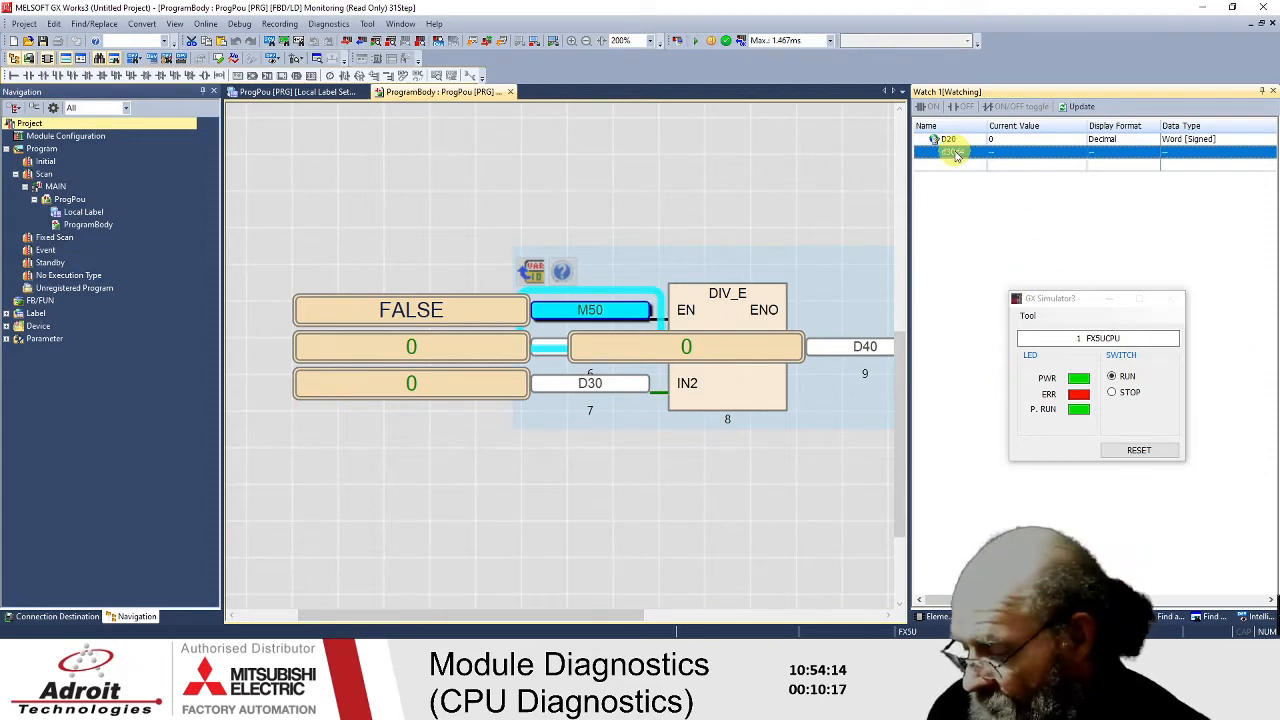
pyautogui.press('Return')
pyautogui.write('d')
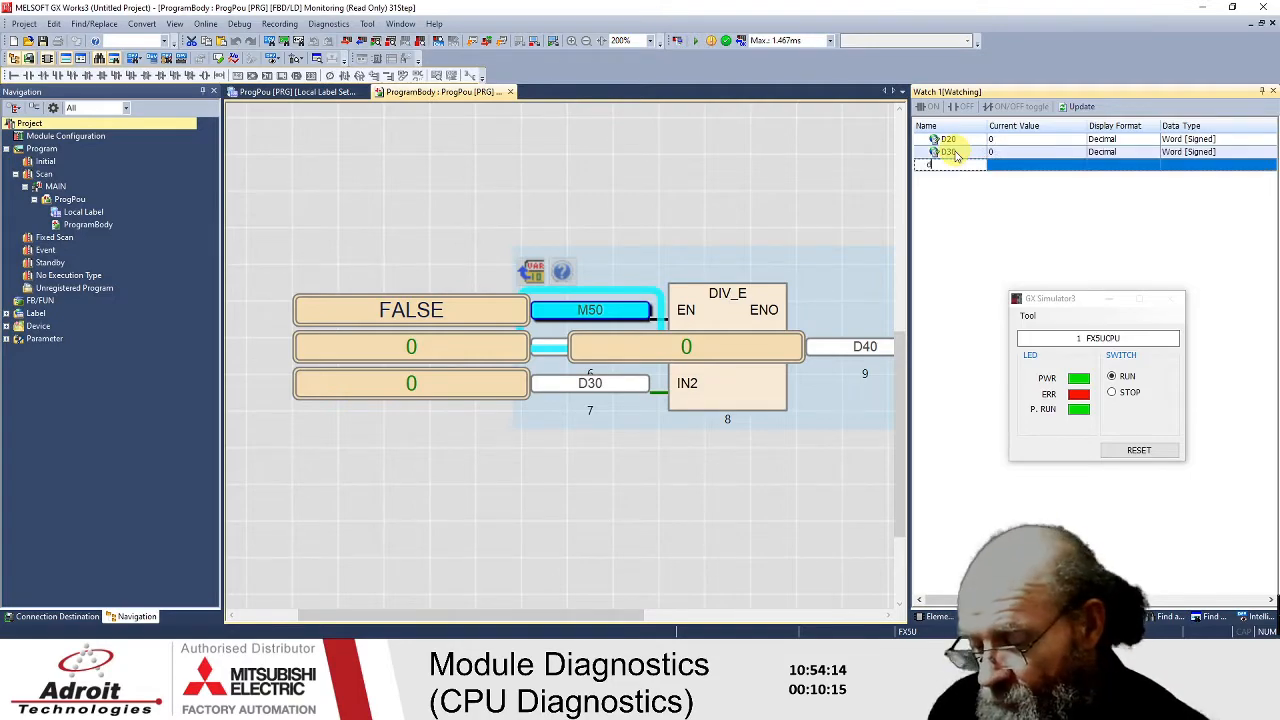
pyautogui.write('40')
pyautogui.press('Return')
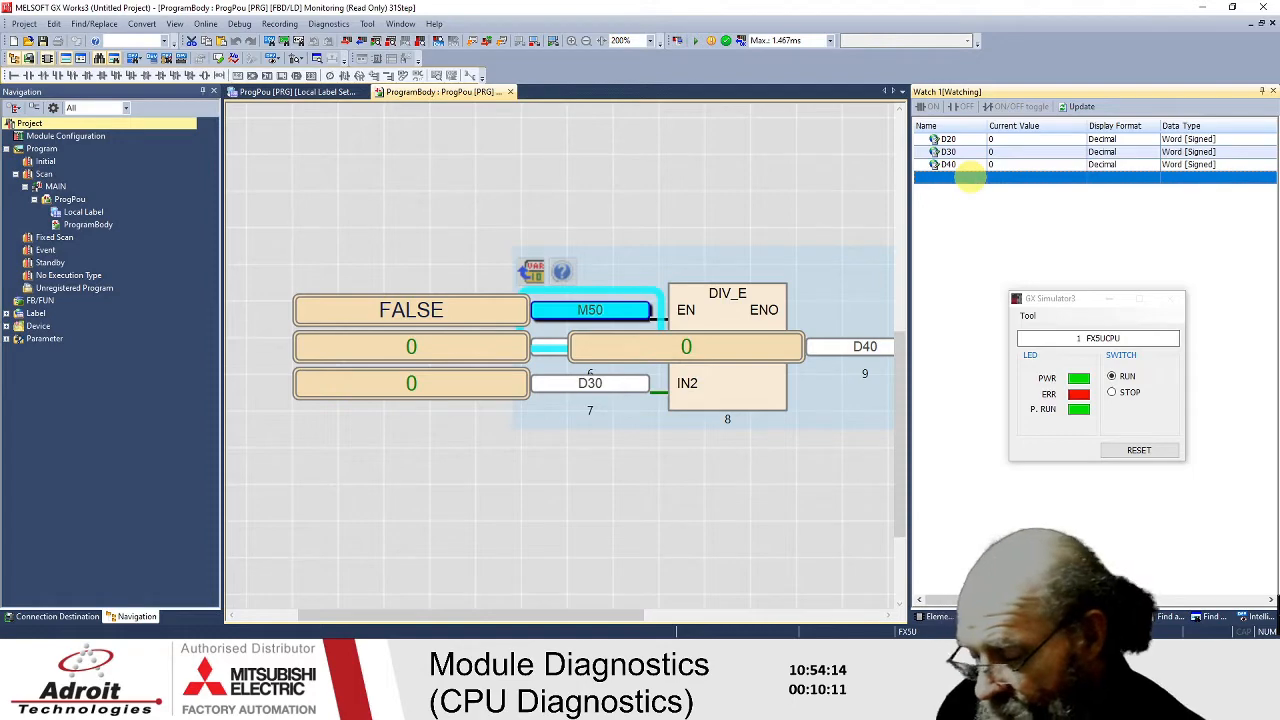
pyautogui.write('m50')
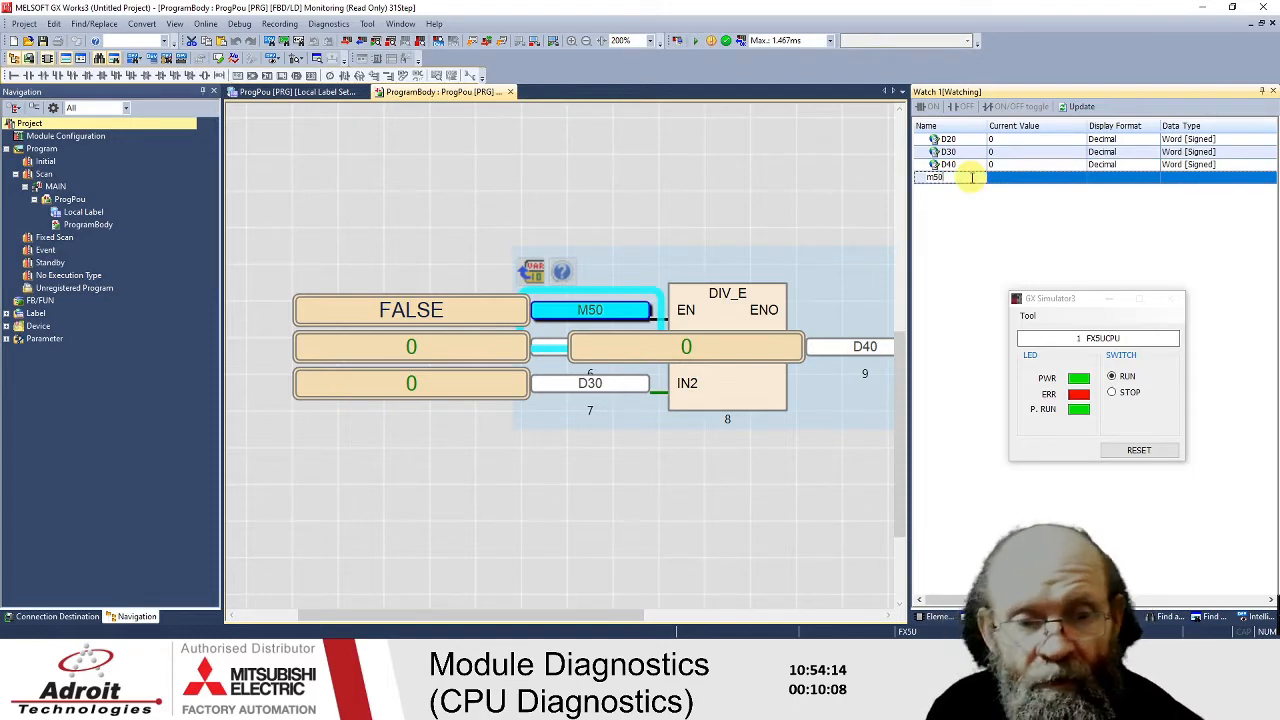
pyautogui.press('Return')
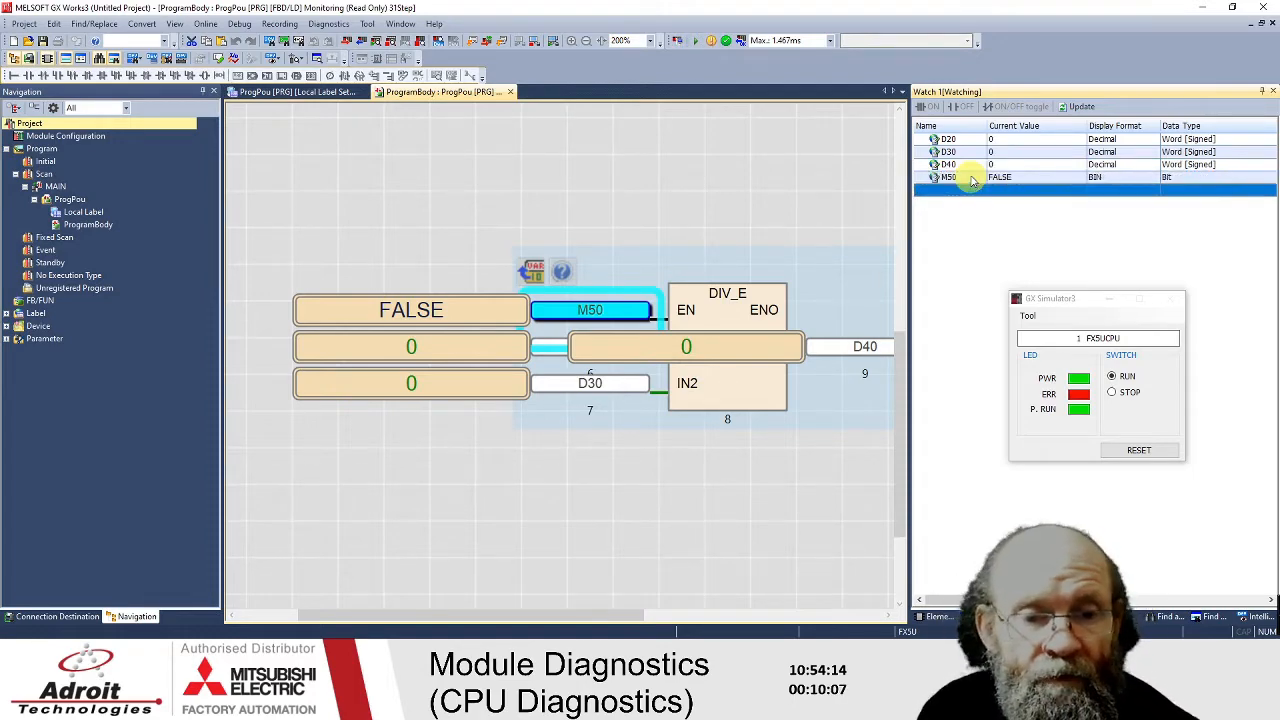
# - Set D30's current value to 5 in the watch list
pyautogui.click(970, 179)
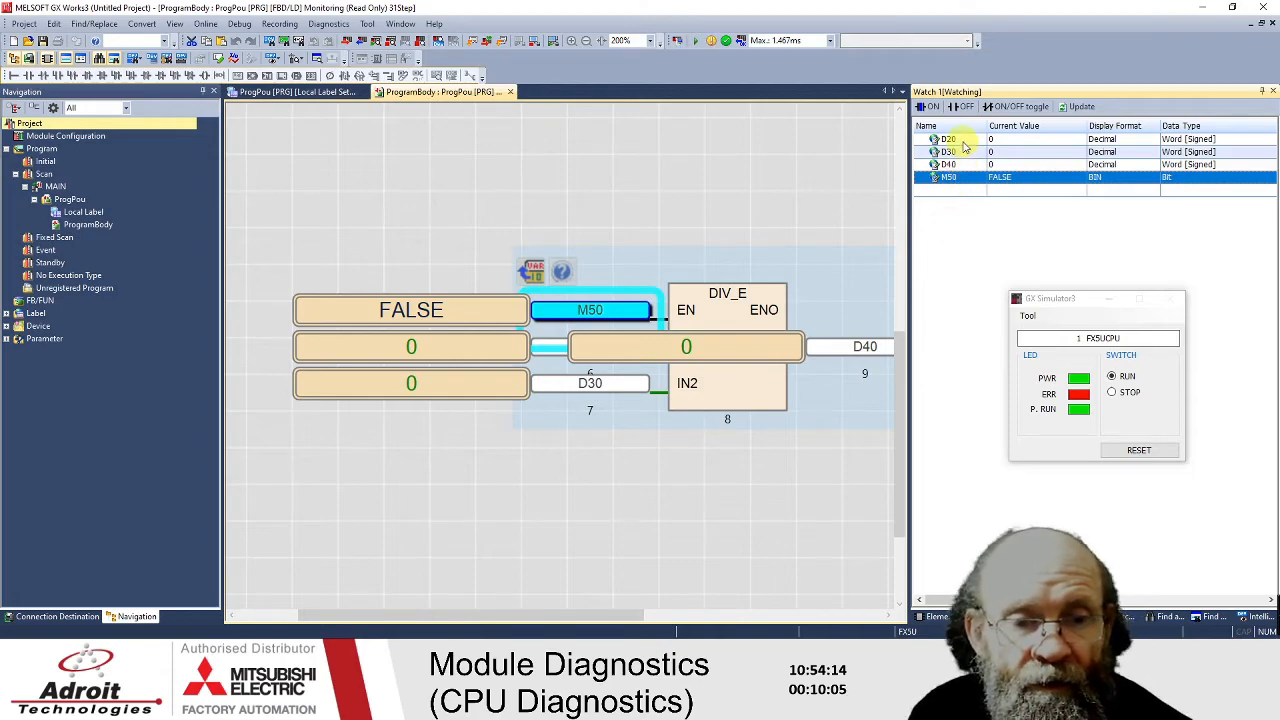
pyautogui.click(1021, 142)
pyautogui.doubleClick(1015, 151)
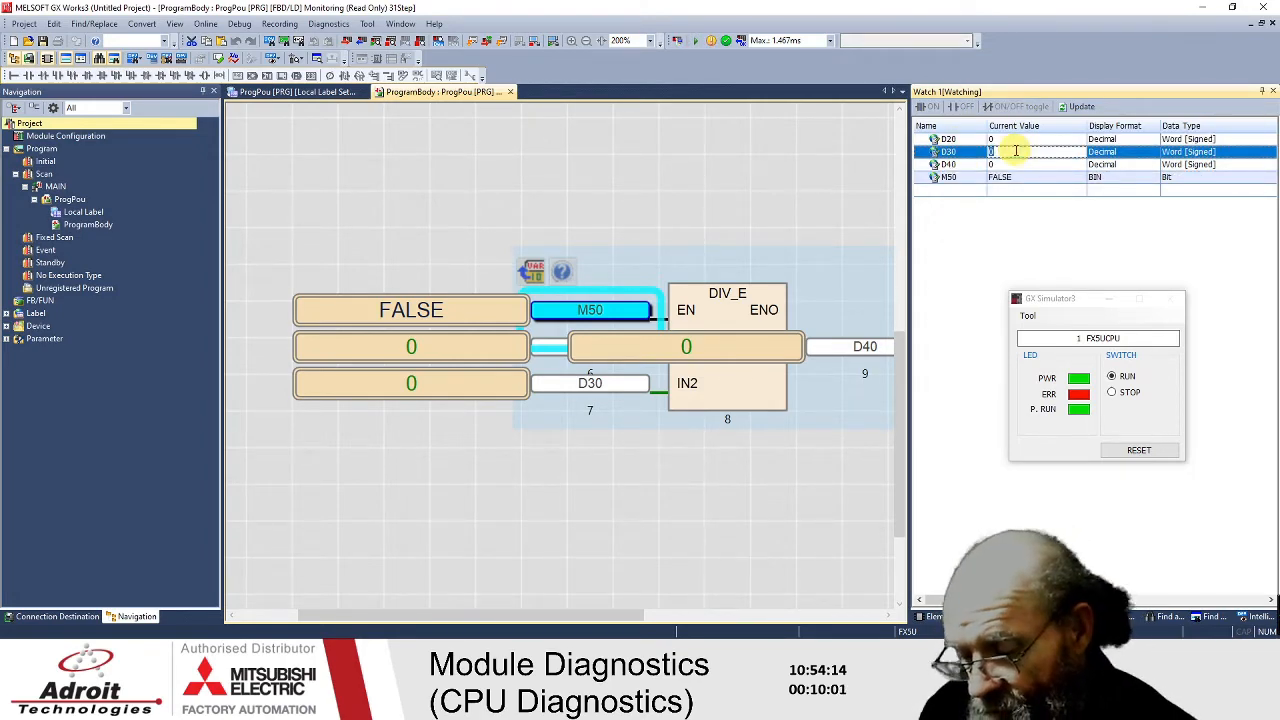
pyautogui.press('Return')
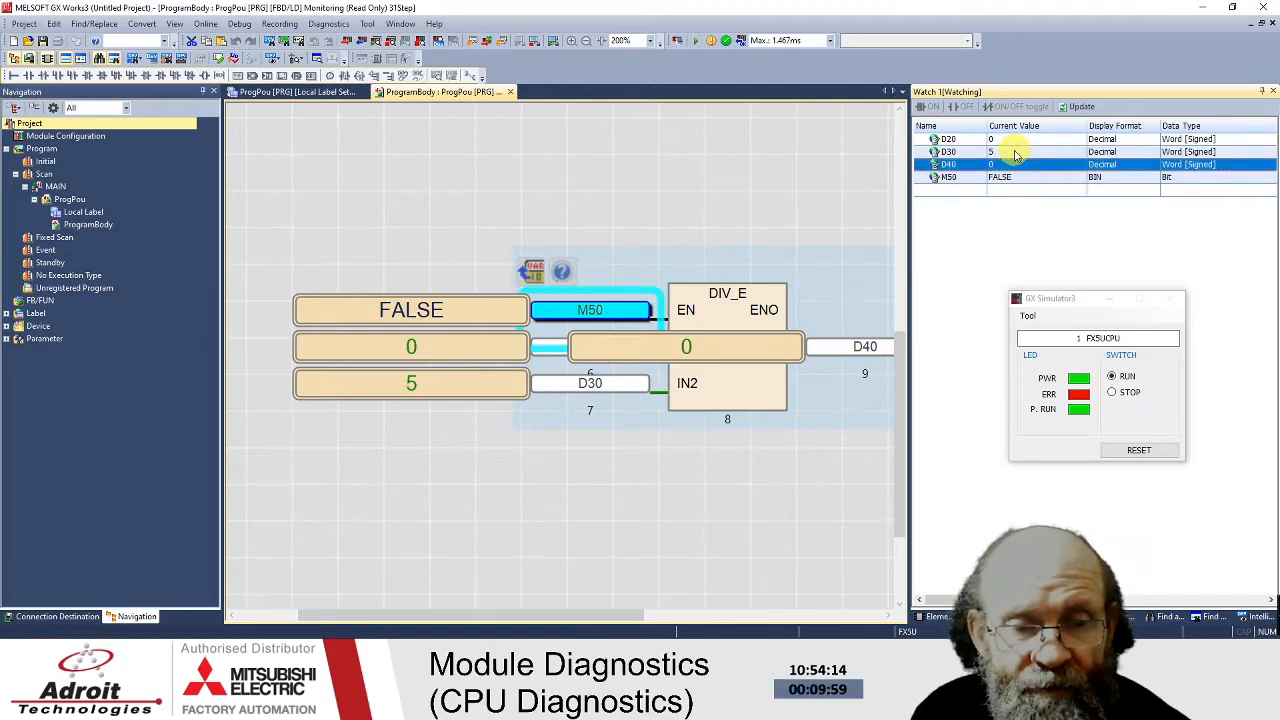
# - Turn M50 on and back off from the watch list
pyautogui.click(966, 177)
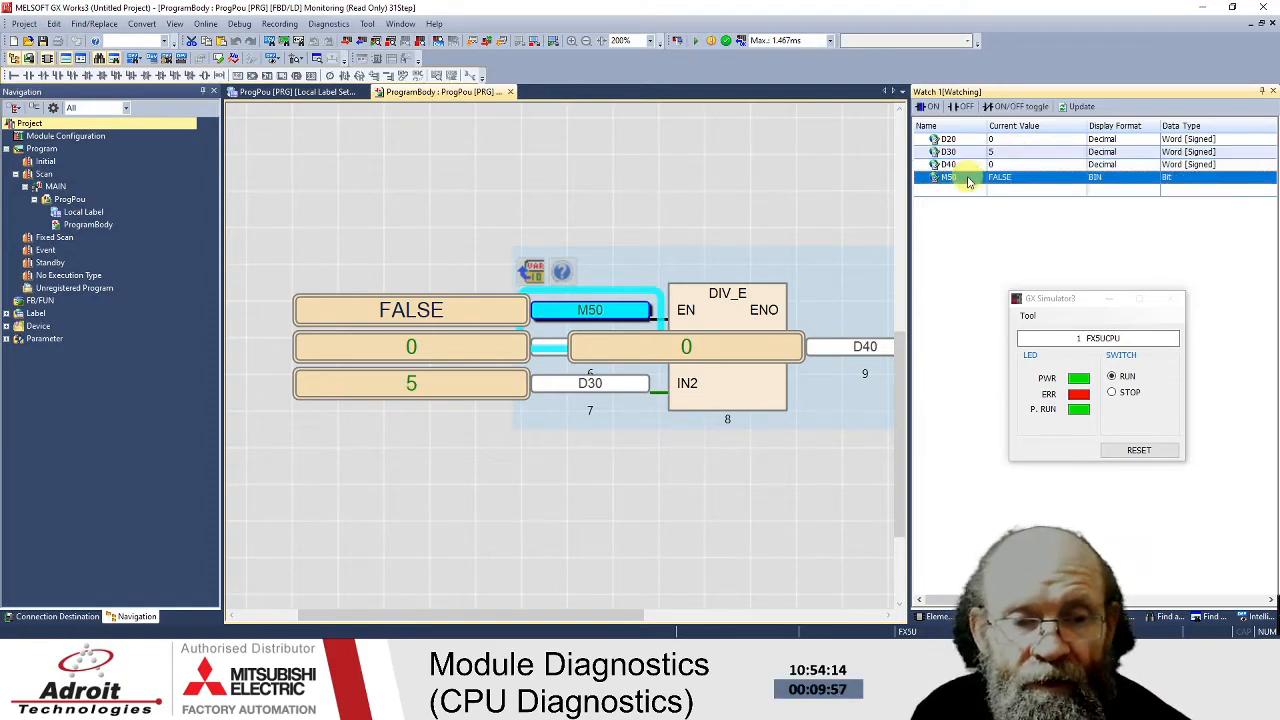
pyautogui.click(931, 108)
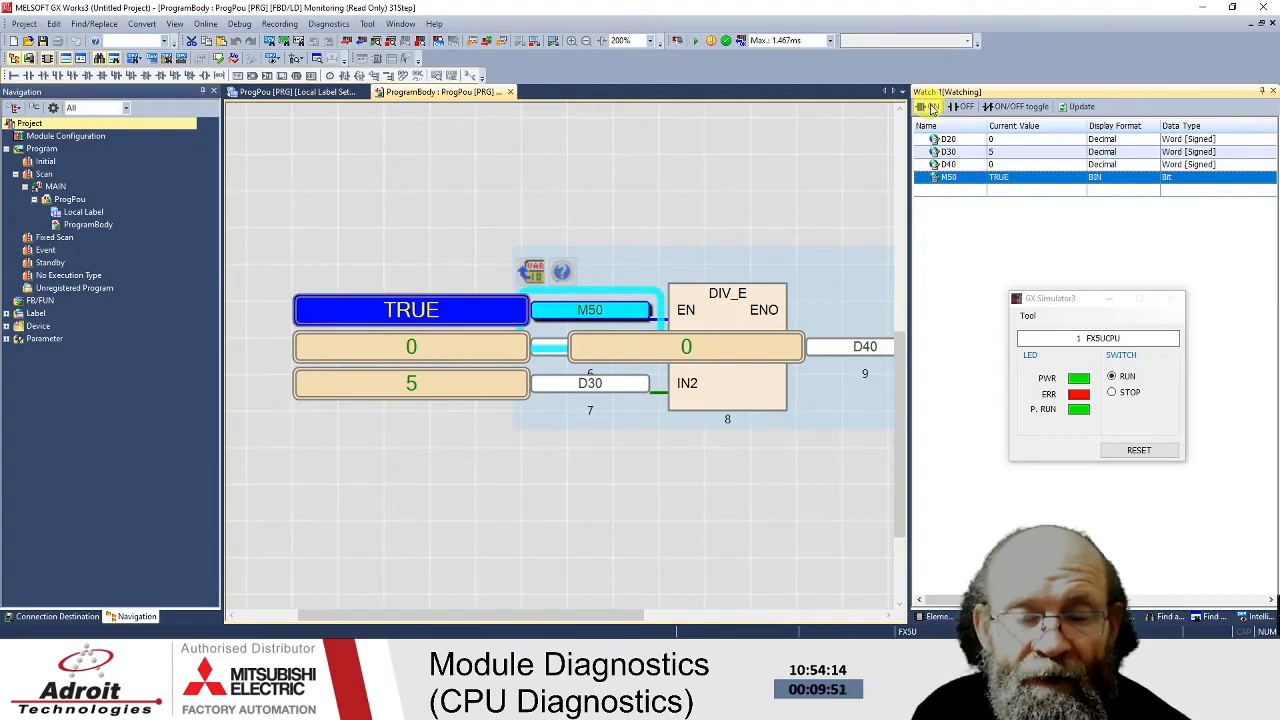
pyautogui.click(959, 108)
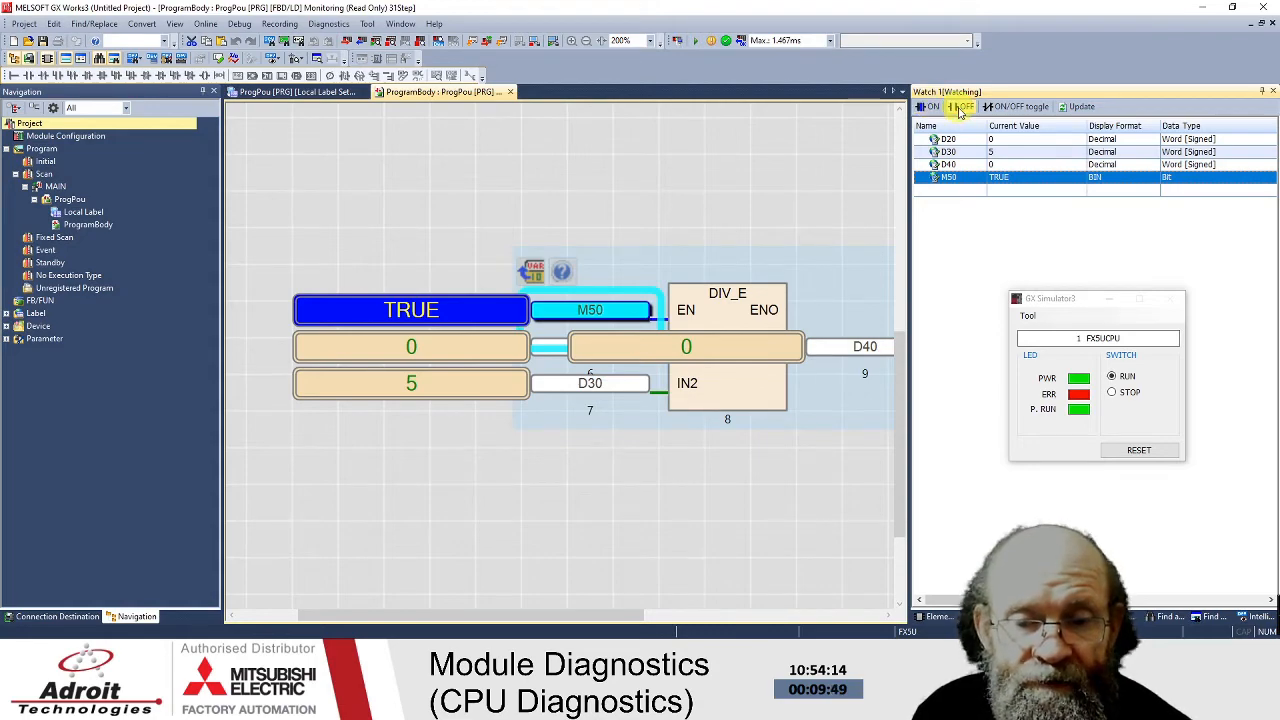
# - Set D20's current value to 5 and D30's to 0 in the watch list
pyautogui.click(1005, 139)
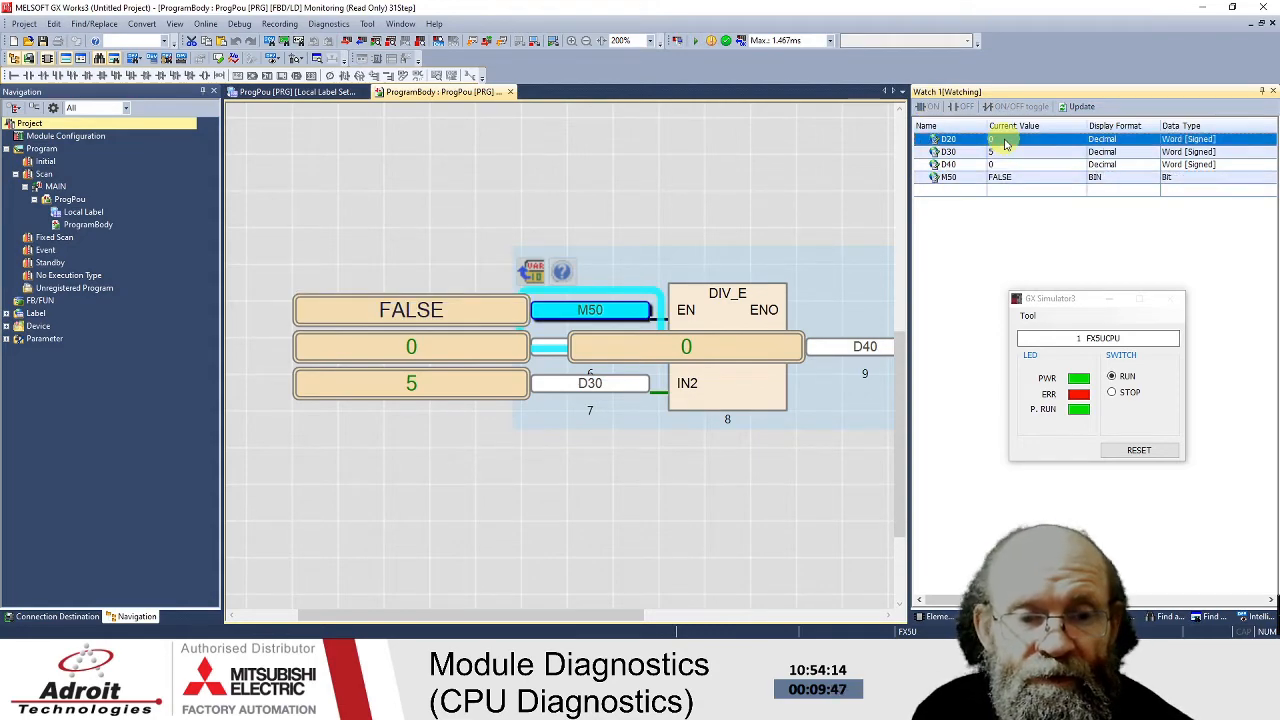
pyautogui.click(1005, 139)
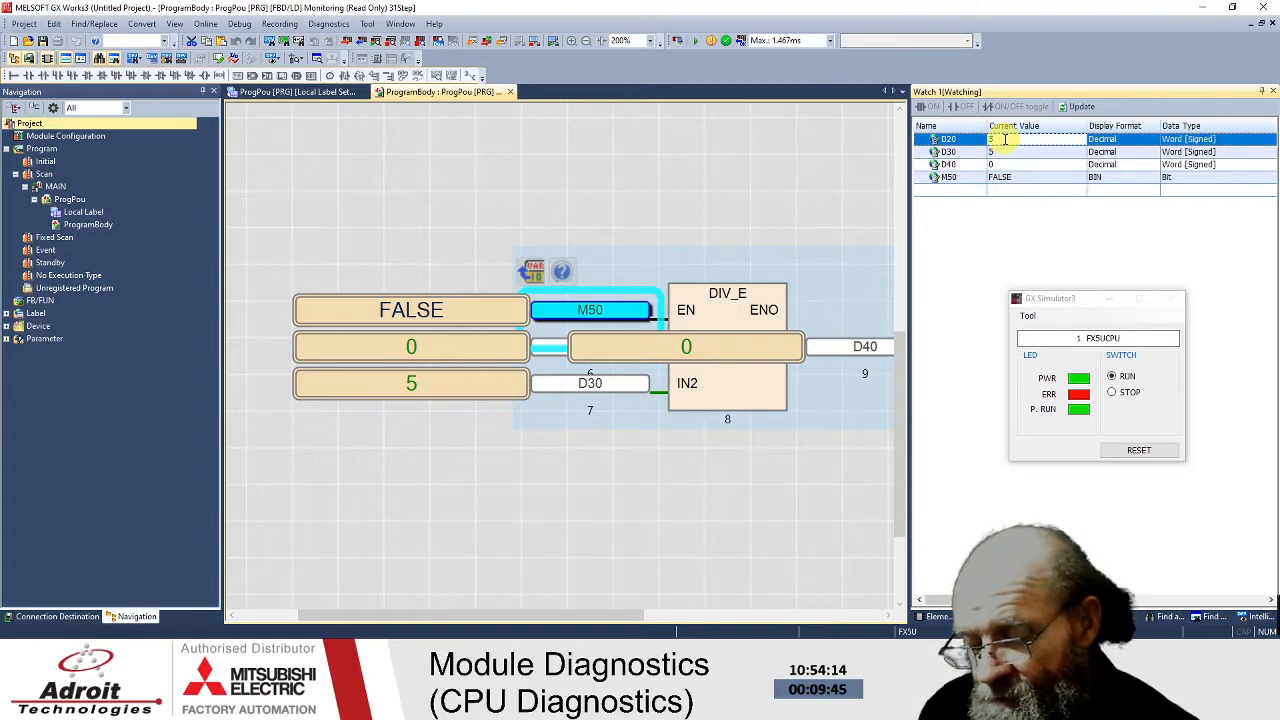
pyautogui.click(998, 152)
pyautogui.click(998, 152)
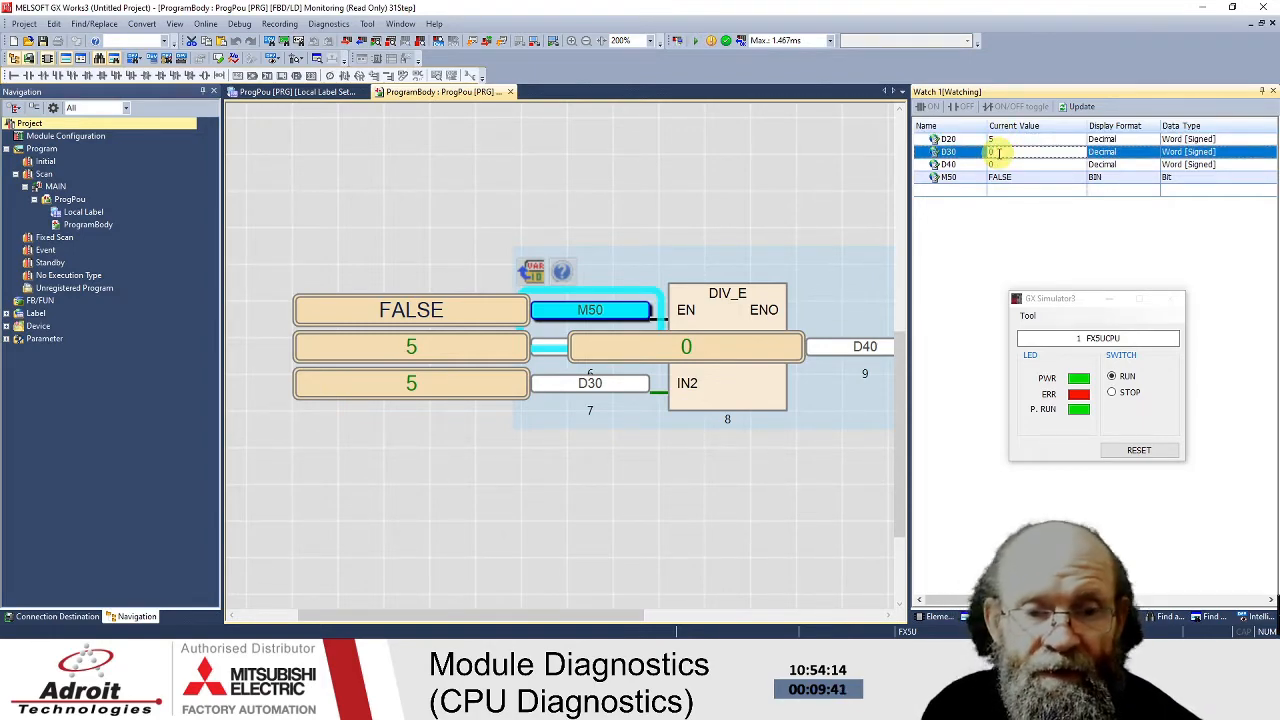
pyautogui.write('0')
pyautogui.click(993, 164)
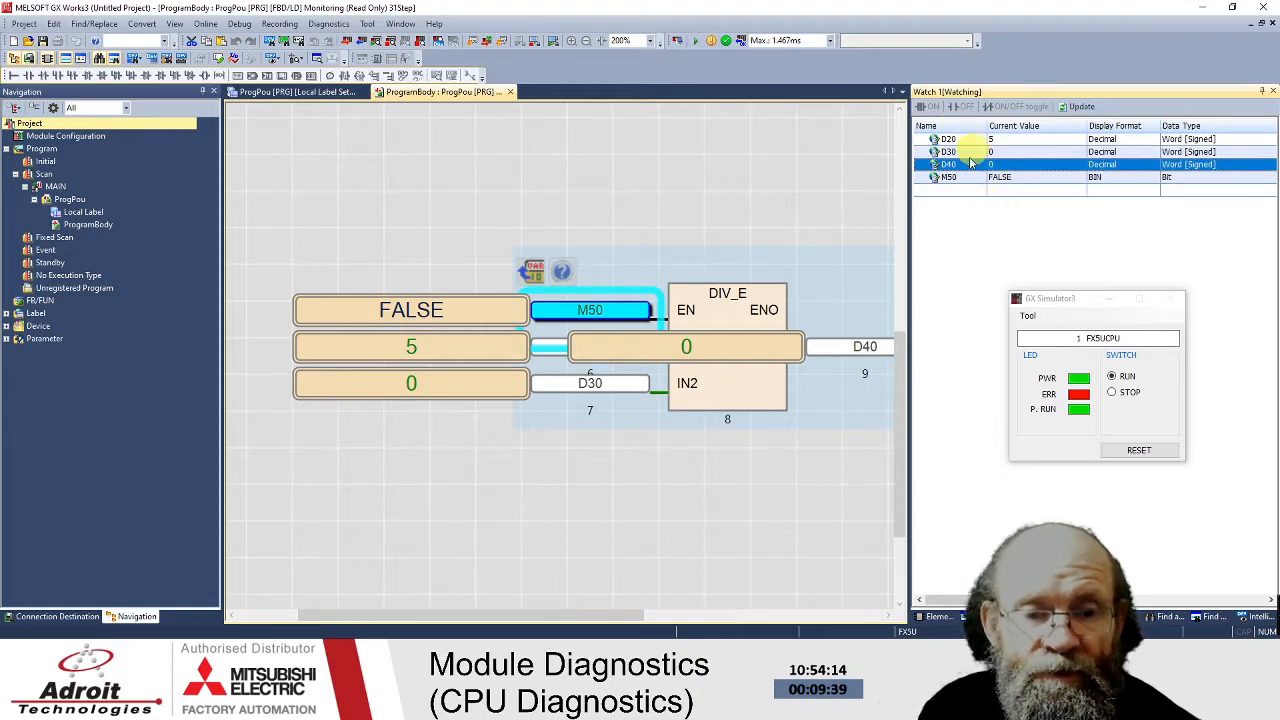
# - Turn M50 on from the watch list and open Module Diagnostics (CPU), moving its window clear of the DIV_E block
pyautogui.click(950, 177)
pyautogui.click(930, 107)
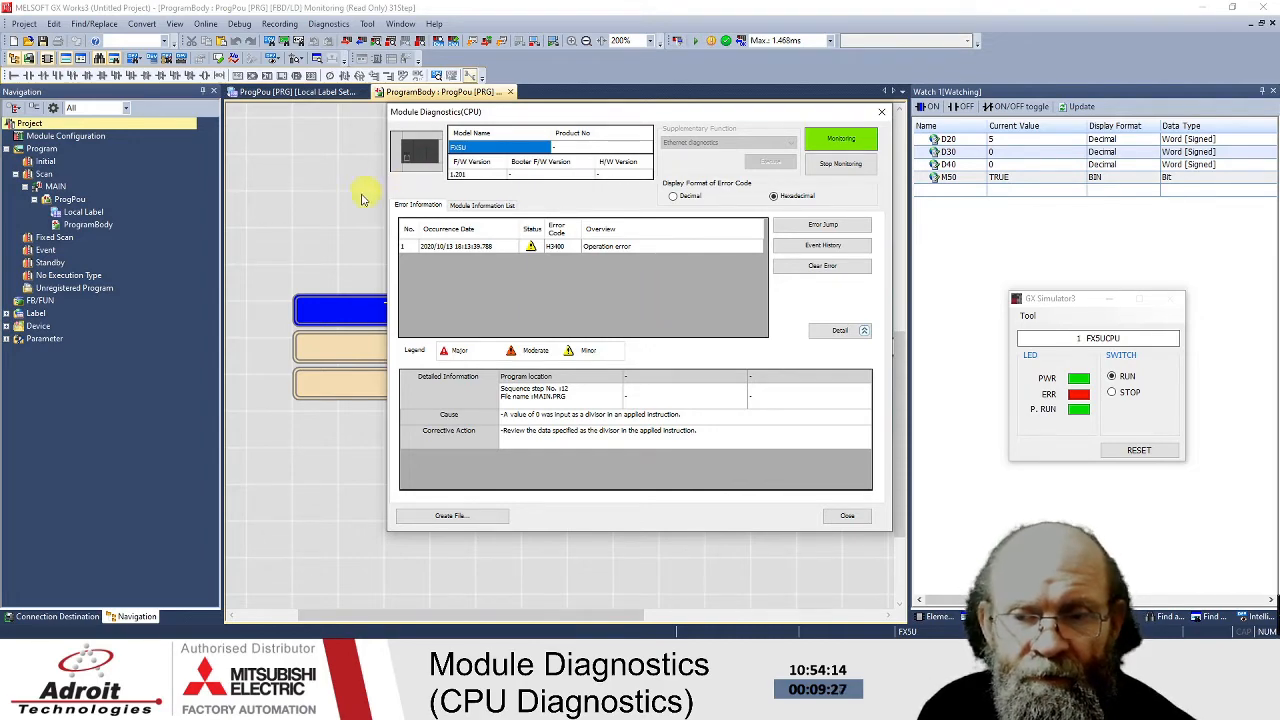
pyautogui.moveTo(621, 115); pyautogui.dragTo(237, 11)
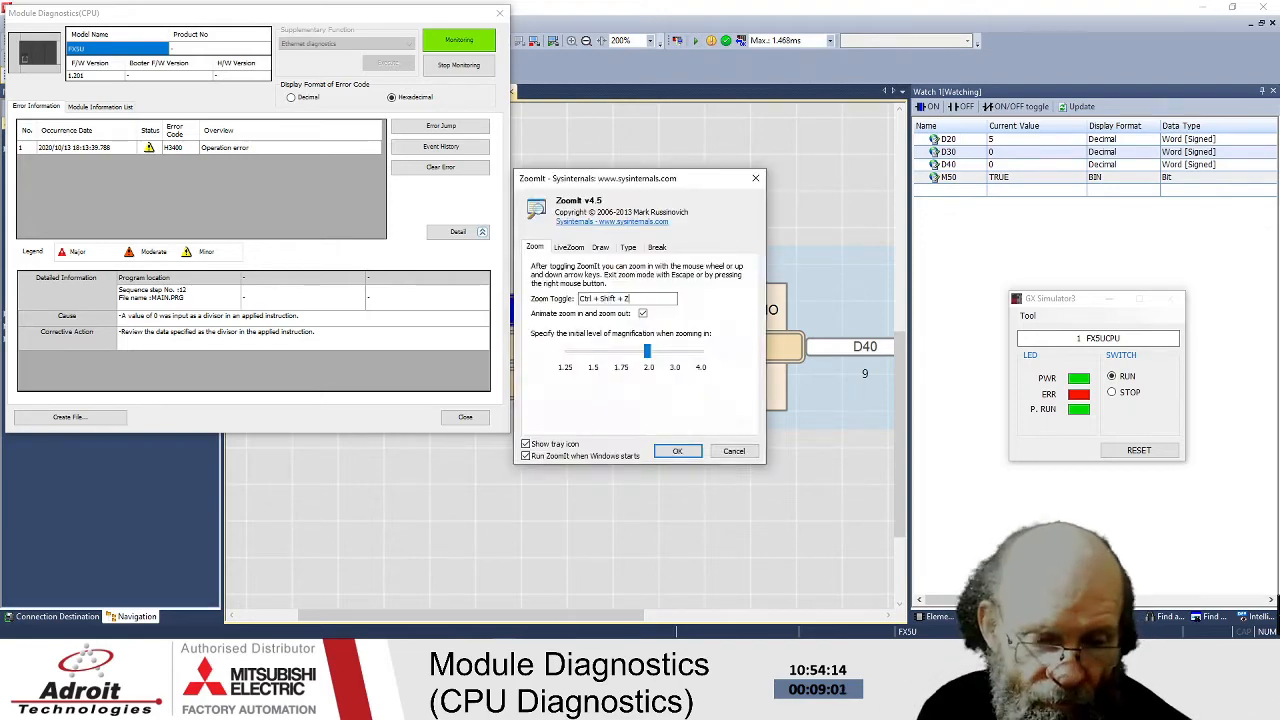
# - Accept Ctrl + Shift + Z as ZoomIt's zoom toggle and magnify the Module Diagnostics window
pyautogui.click(692, 455)
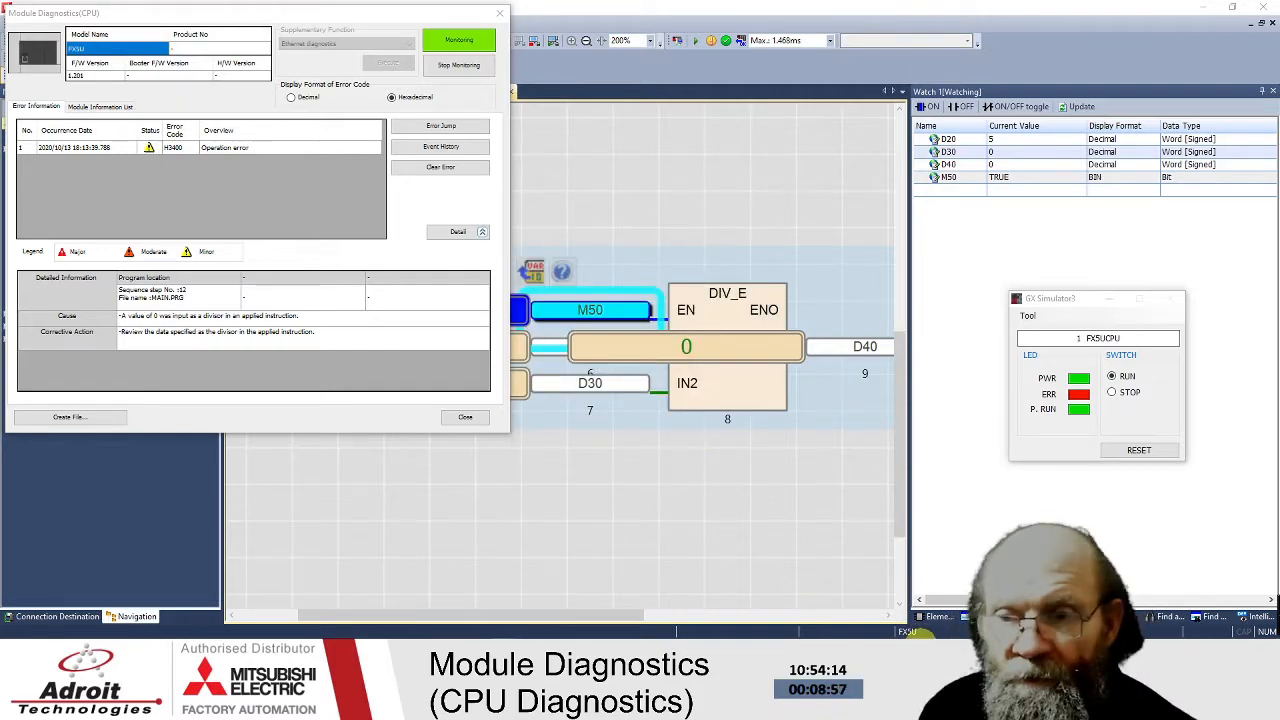
pyautogui.hotkey('ctrl', '1')
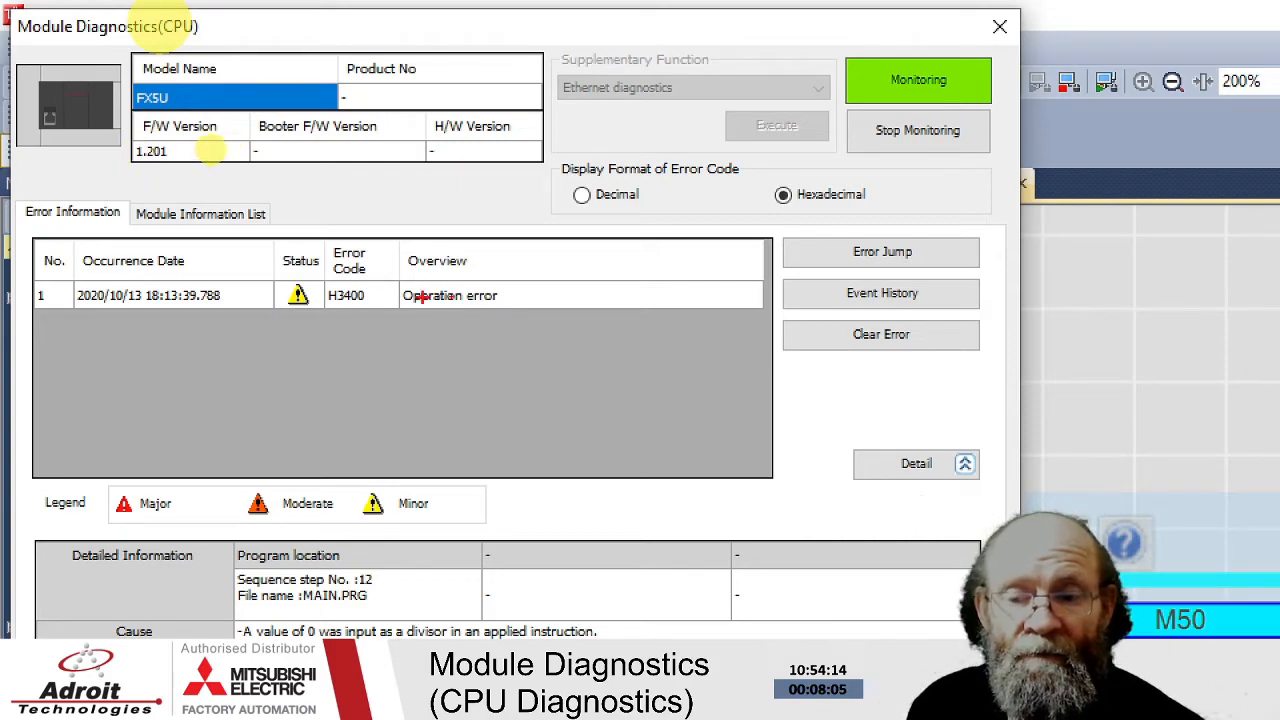
# - Mark up the magnified diagnostics window, circling the error's status and code, the F/W Version and the Booter F/W Version
pyautogui.moveTo(374, 283)
pyautogui.mouseDown()
pyautogui.moveTo(285, 315)
pyautogui.moveTo(380, 276)
pyautogui.mouseUp()
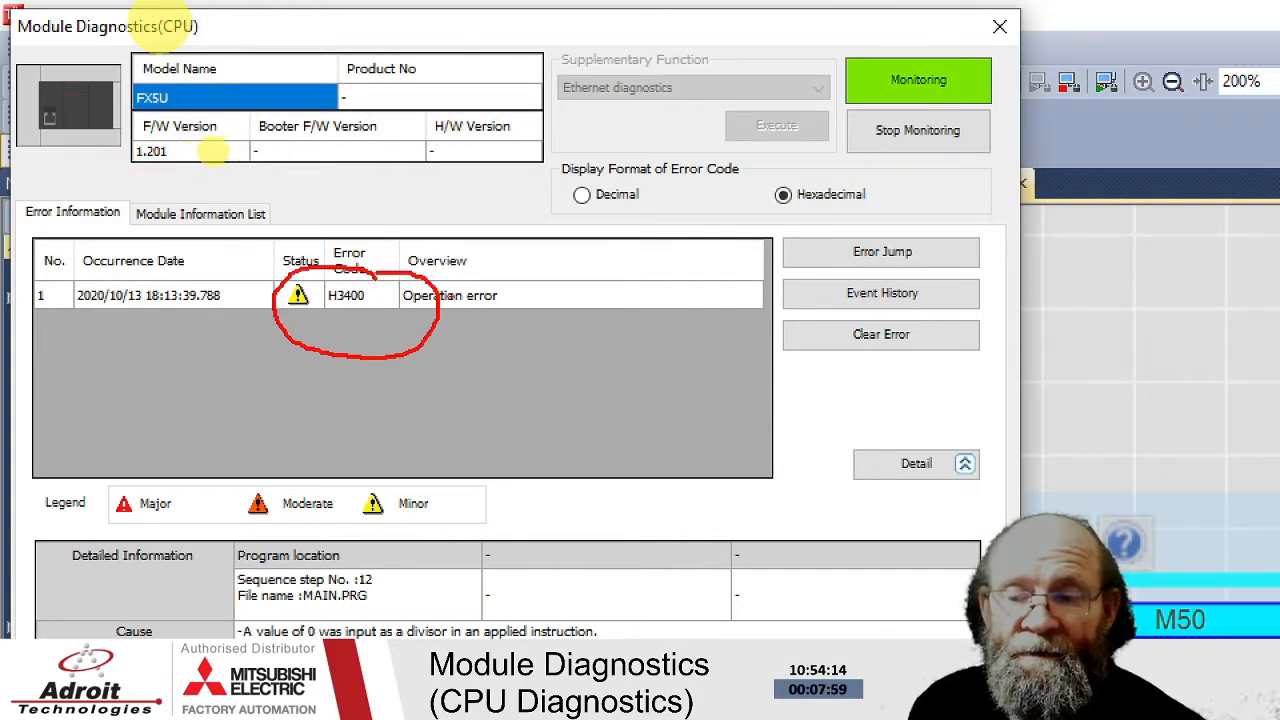
pyautogui.moveTo(875, 243)
pyautogui.mouseDown()
pyautogui.moveTo(816, 240)
pyautogui.moveTo(912, 270)
pyautogui.moveTo(935, 250)
pyautogui.mouseUp()
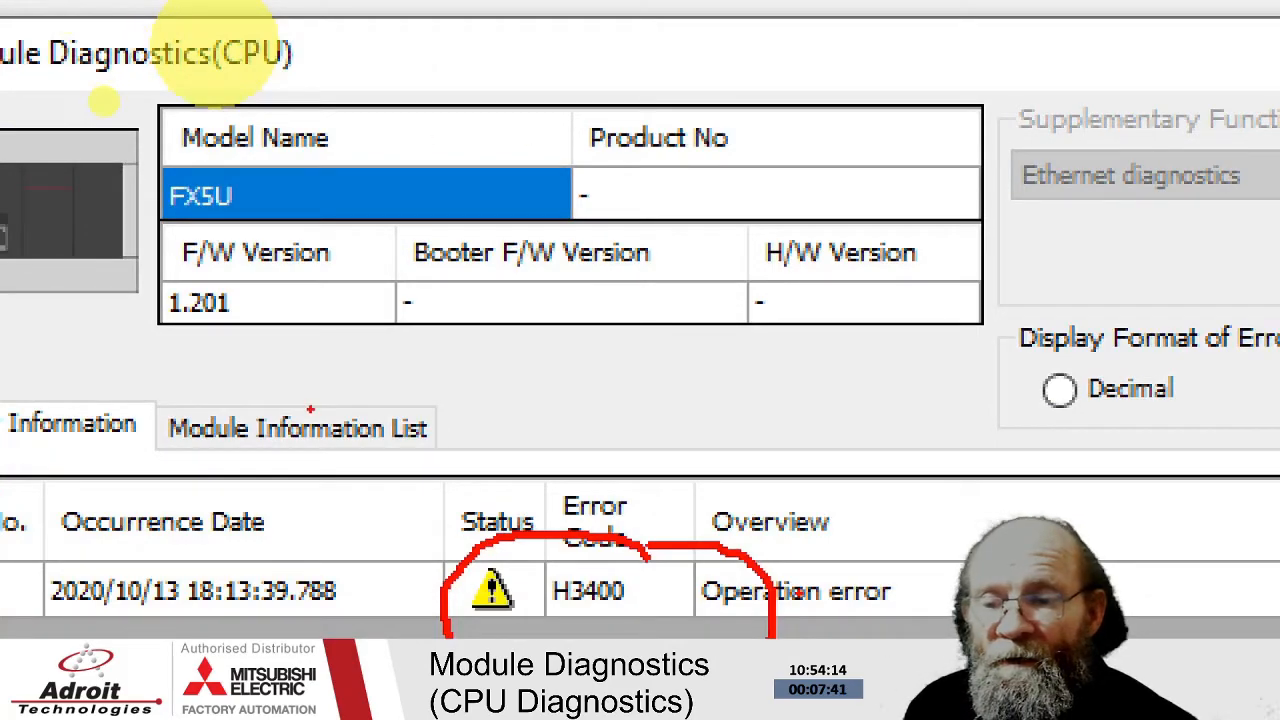
pyautogui.moveTo(336, 254)
pyautogui.mouseDown()
pyautogui.moveTo(256, 220)
pyautogui.moveTo(150, 230)
pyautogui.moveTo(157, 340)
pyautogui.moveTo(290, 322)
pyautogui.moveTo(340, 258)
pyautogui.moveTo(332, 308)
pyautogui.mouseUp()
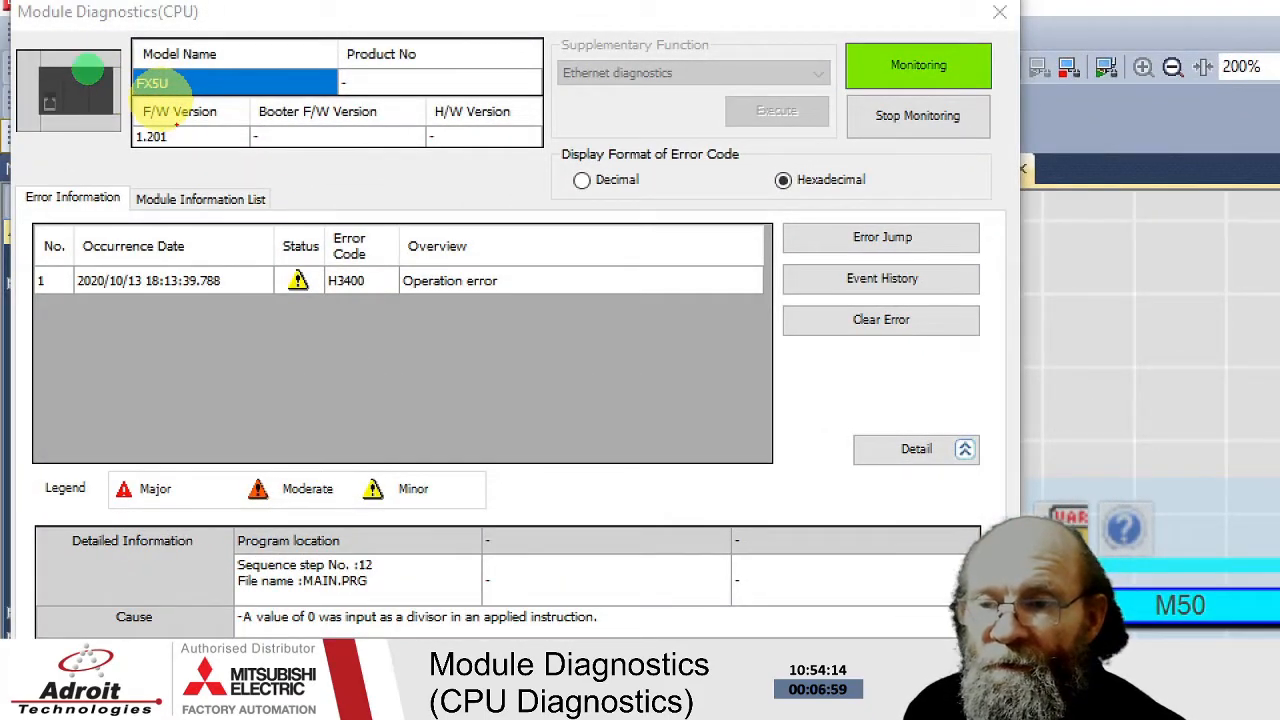
pyautogui.moveTo(176, 124)
pyautogui.mouseDown()
pyautogui.moveTo(112, 142)
pyautogui.moveTo(198, 140)
pyautogui.moveTo(185, 124)
pyautogui.mouseUp()
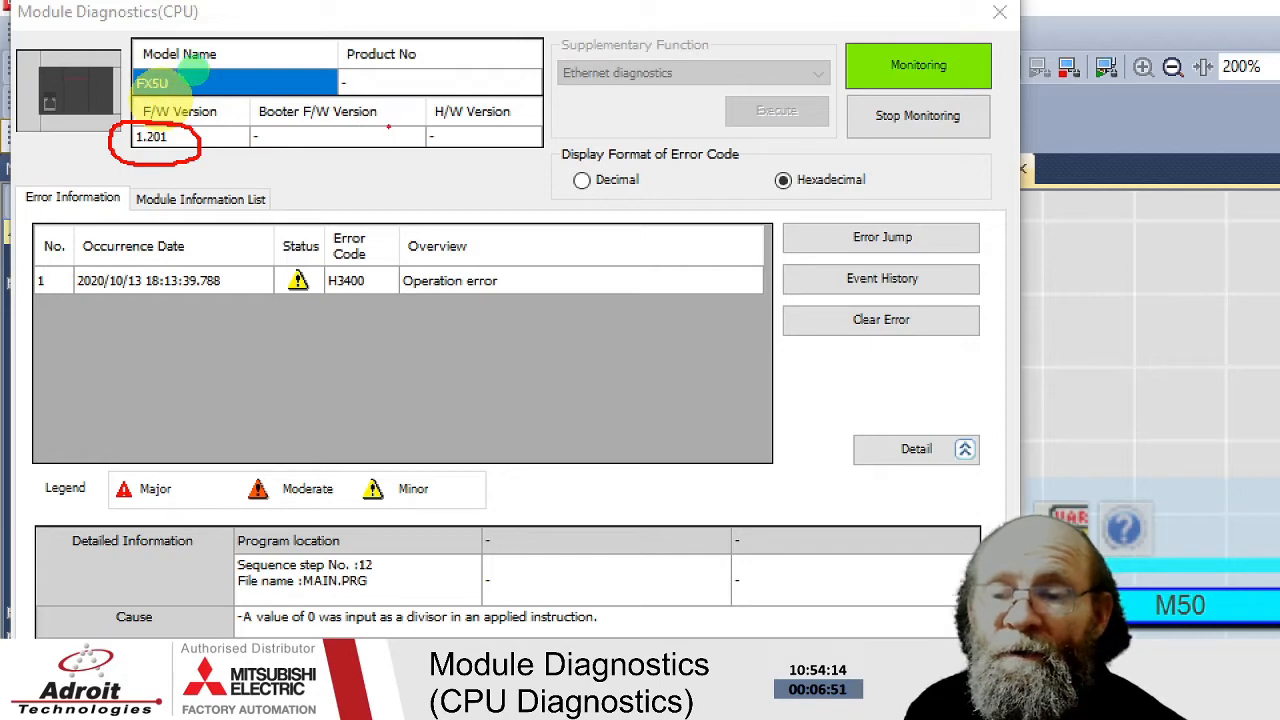
pyautogui.moveTo(388, 128)
pyautogui.mouseDown()
pyautogui.moveTo(290, 95)
pyautogui.moveTo(232, 140)
pyautogui.moveTo(300, 170)
pyautogui.moveTo(405, 128)
pyautogui.mouseUp()
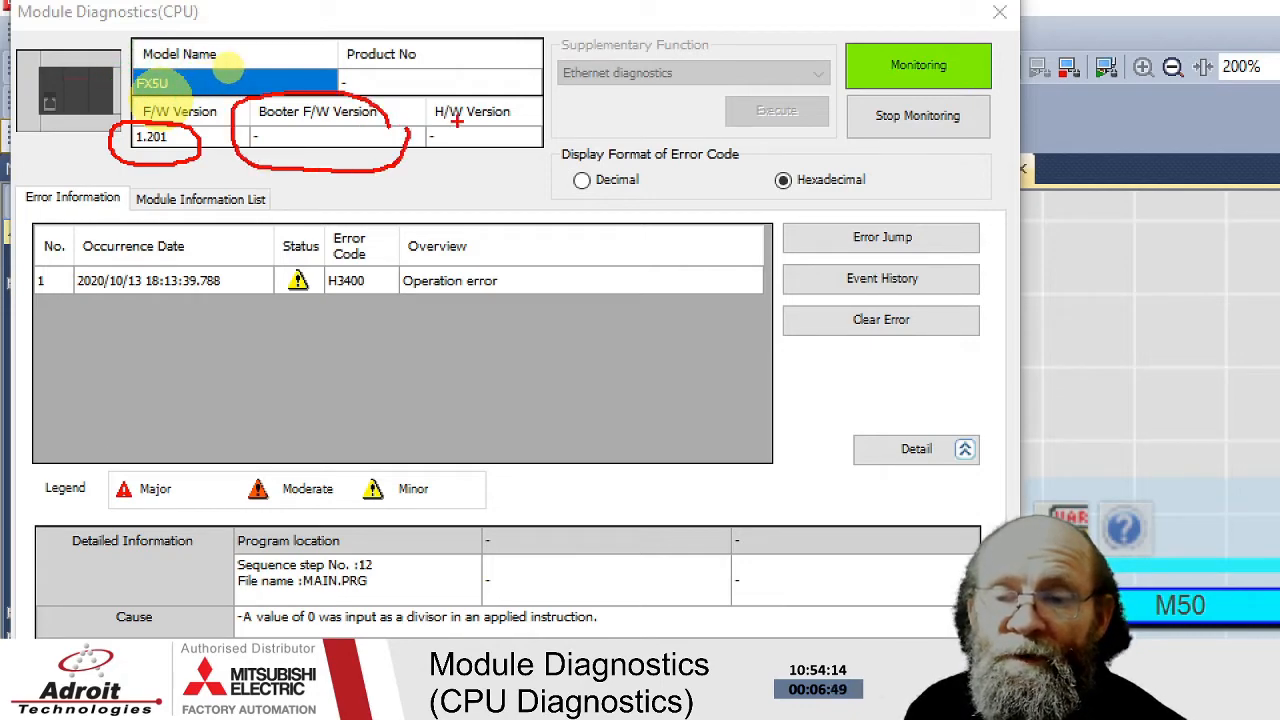
# - Circle the H/W Version and Product No in the magnified view, exit the magnification, and reposition the Module Diagnostics window over the editor
pyautogui.moveTo(505, 100)
pyautogui.mouseDown()
pyautogui.moveTo(408, 125)
pyautogui.moveTo(540, 100)
pyautogui.moveTo(488, 88)
pyautogui.mouseUp()
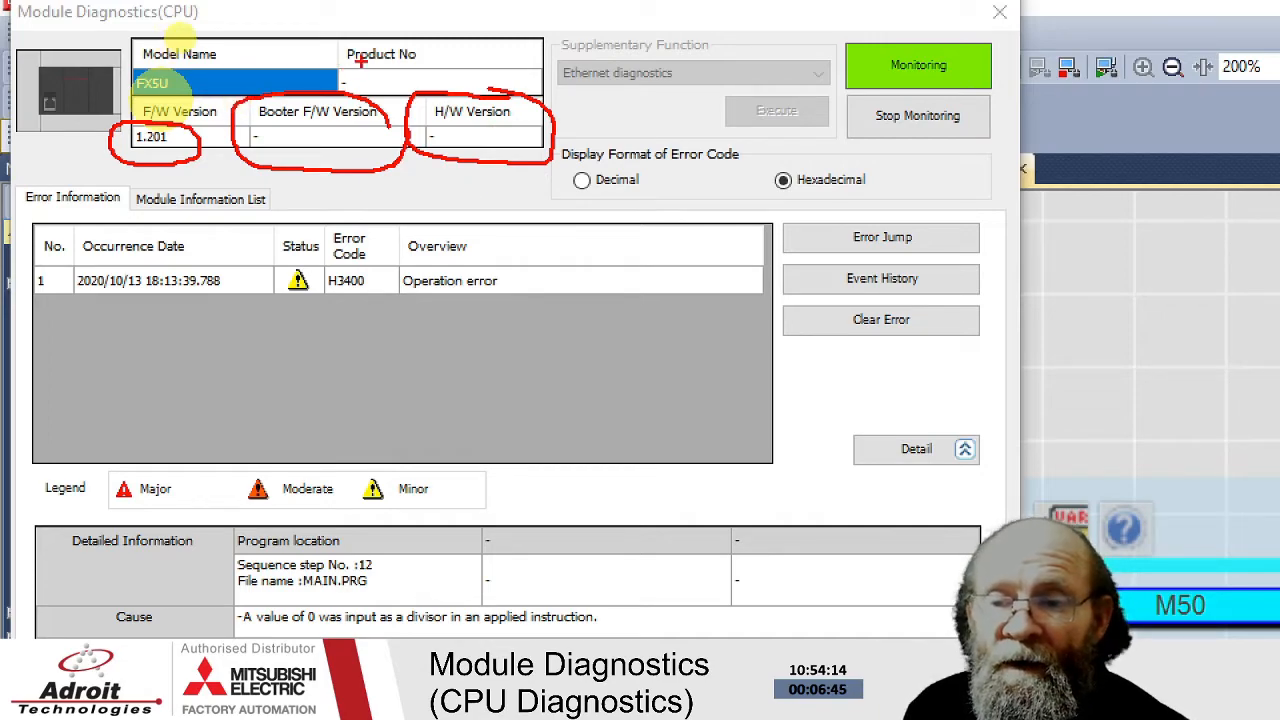
pyautogui.moveTo(362, 63)
pyautogui.mouseDown()
pyautogui.moveTo(329, 79)
pyautogui.moveTo(410, 99)
pyautogui.moveTo(505, 78)
pyautogui.moveTo(365, 62)
pyautogui.mouseUp()
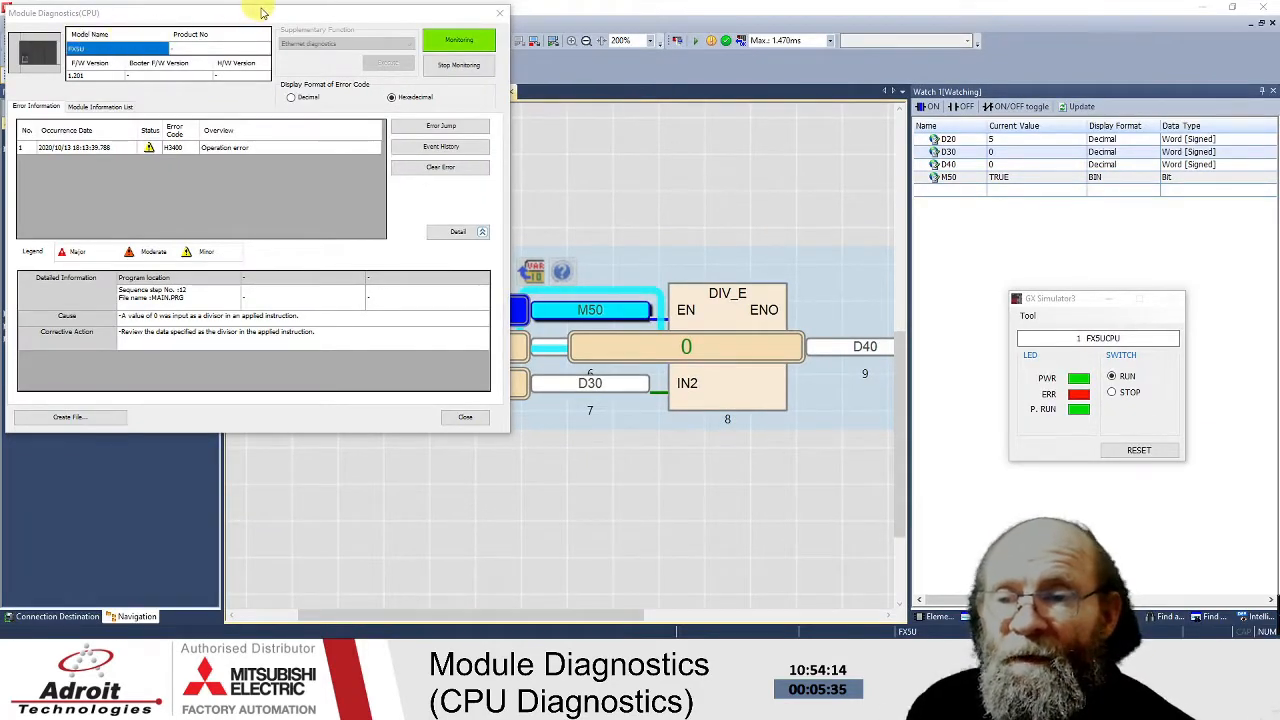
pyautogui.moveTo(262, 12); pyautogui.dragTo(340, 130)
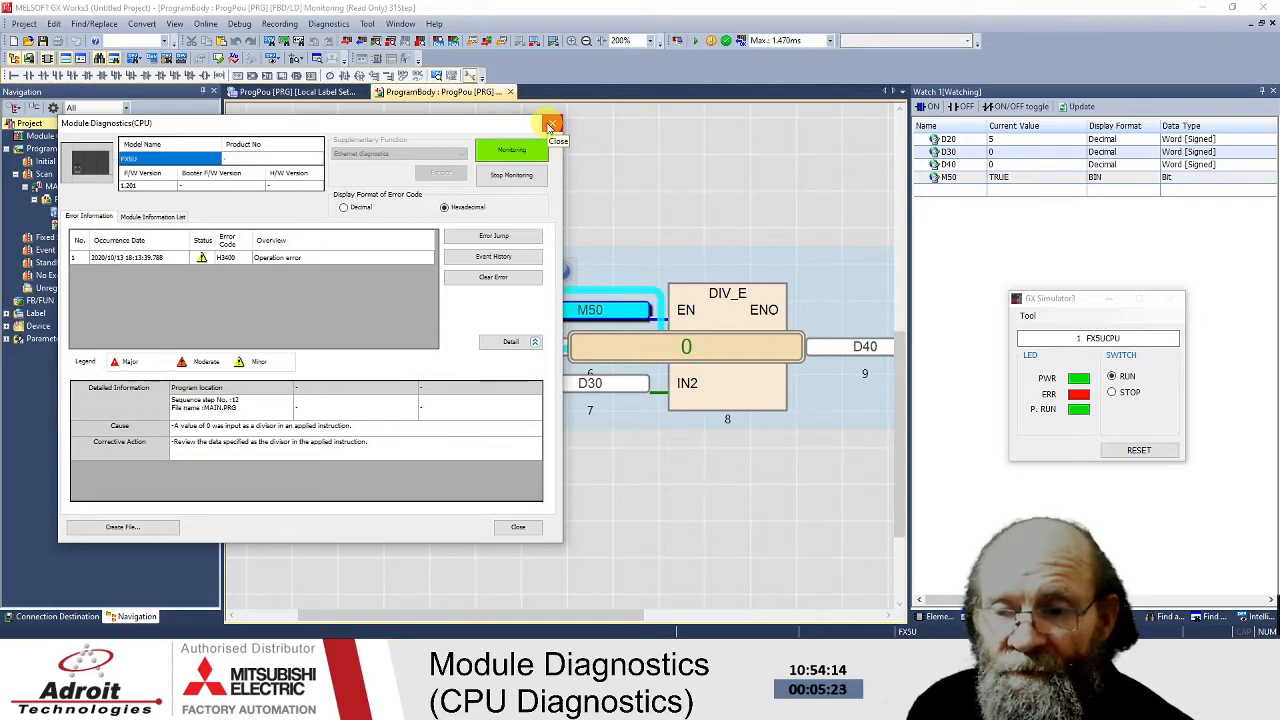
# - Try to clear the operation error in Module Diagnostics while M50 is still on, confirming the deletion of all errors
pyautogui.click(316, 257)
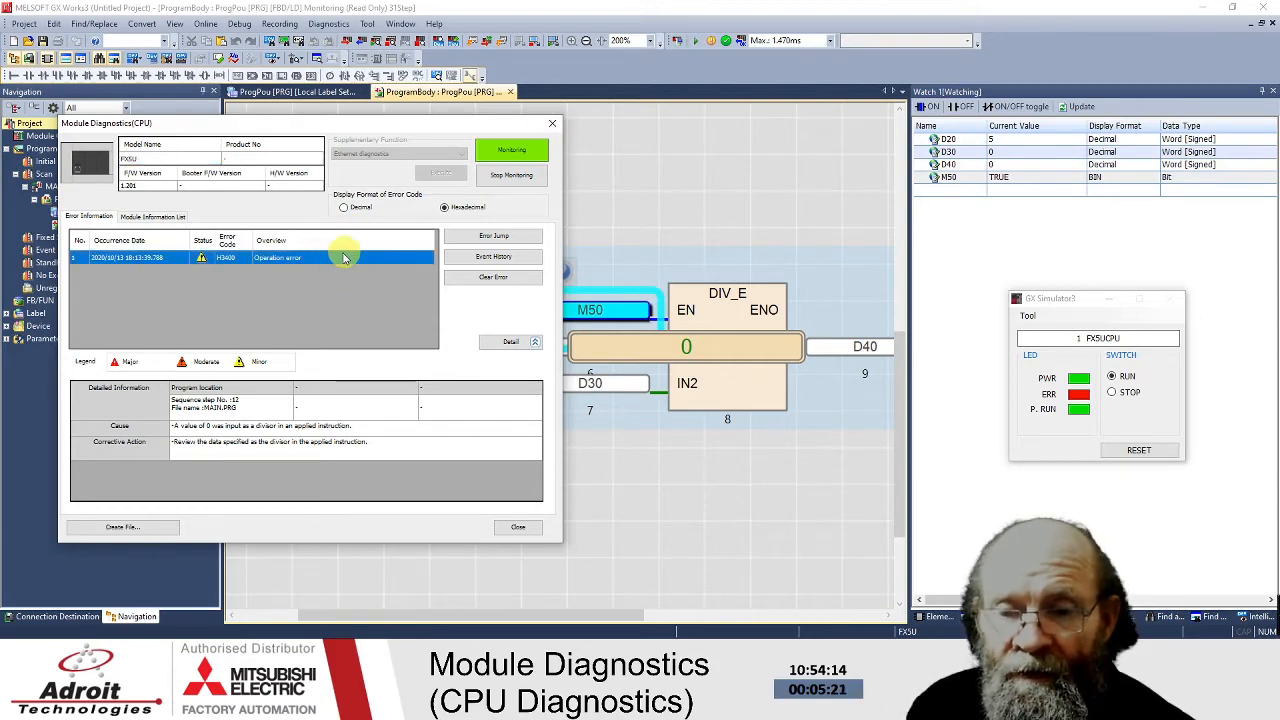
pyautogui.click(489, 278)
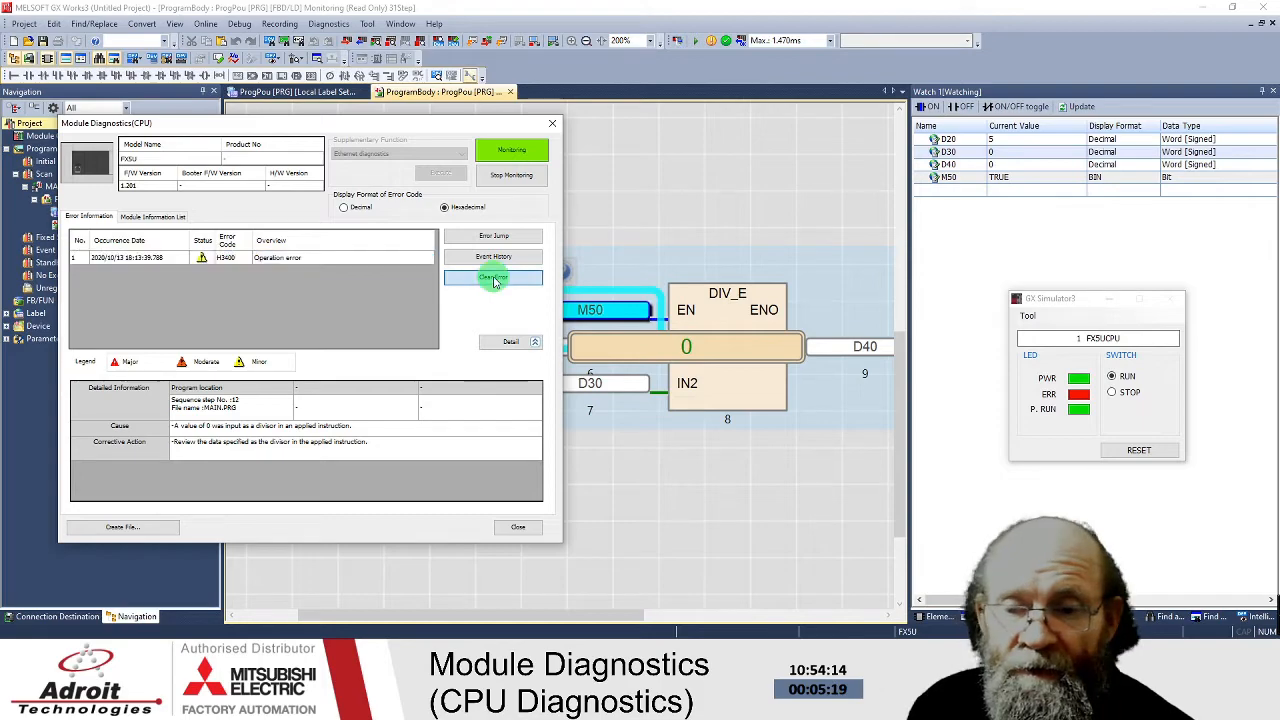
pyautogui.click(315, 365)
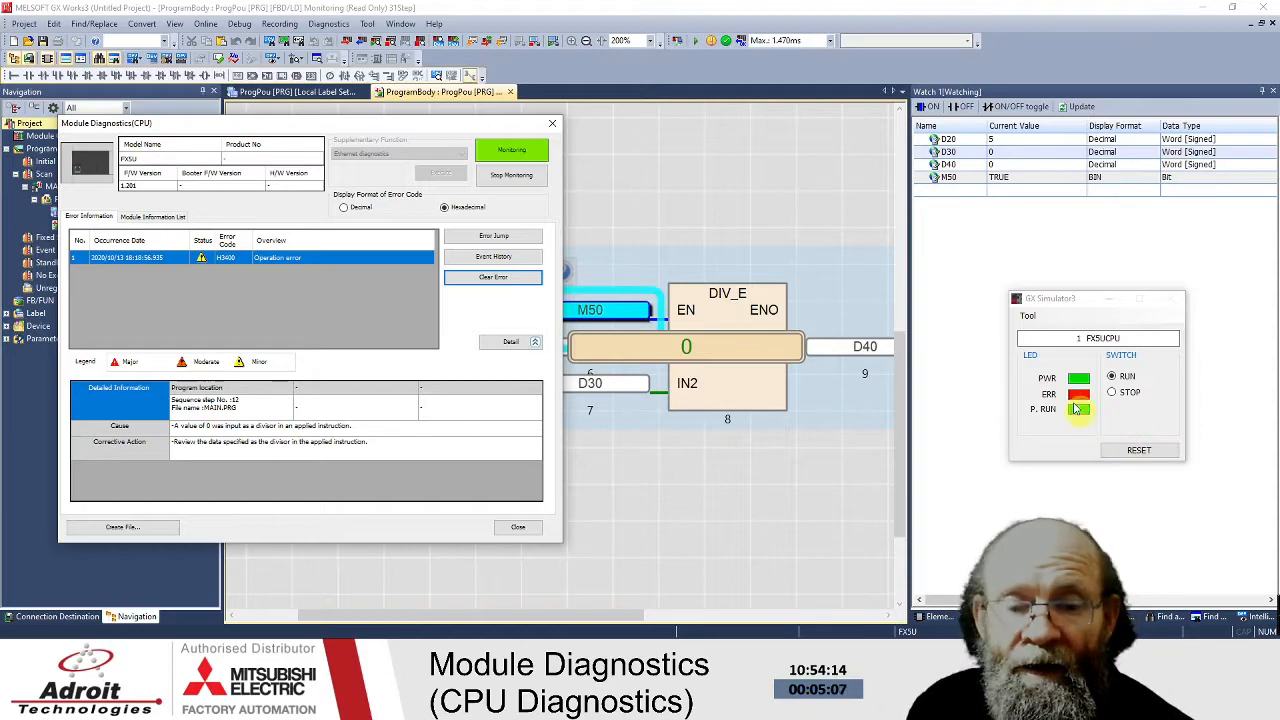
# - Turn M50 off in the watch list and clear all errors in Module Diagnostics, confirming the deletion
pyautogui.click(952, 178)
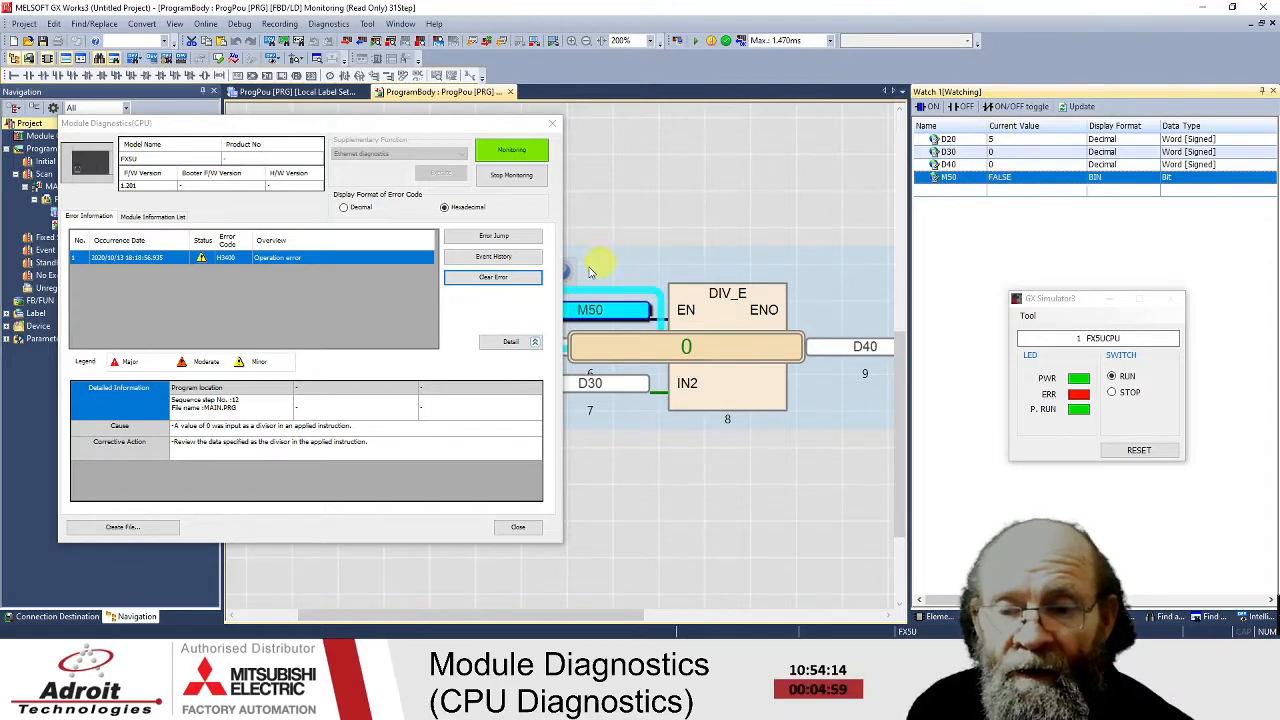
pyautogui.click(501, 281)
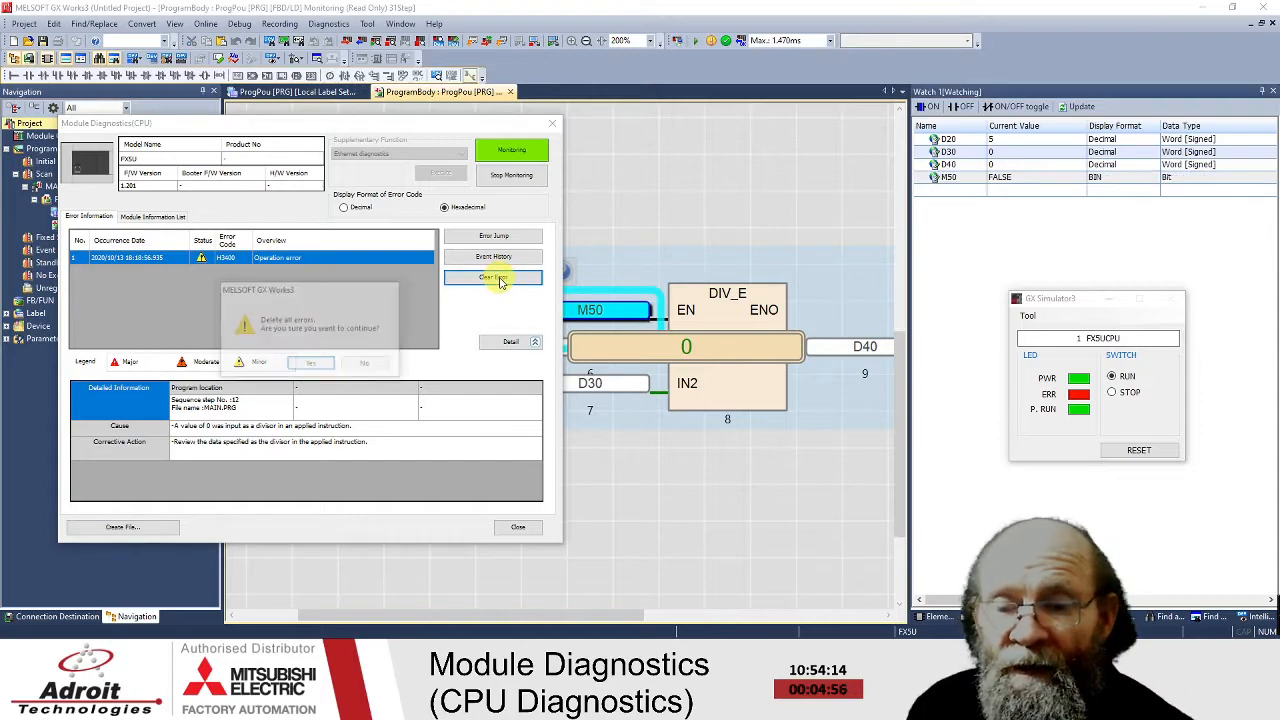
pyautogui.click(310, 366)
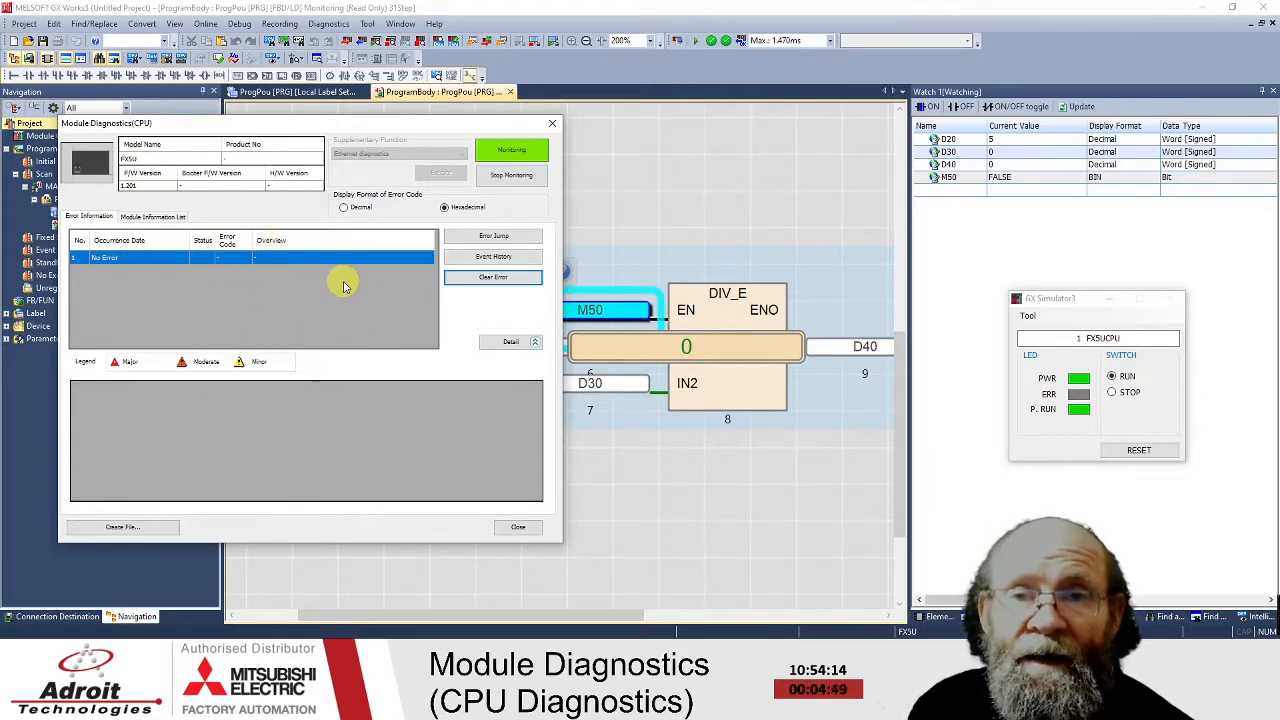
# - Move Module Diagnostics clear of the DIV_E block and set D20's current value to 0 and D30's to 5
pyautogui.moveTo(365, 128); pyautogui.dragTo(241, 438)
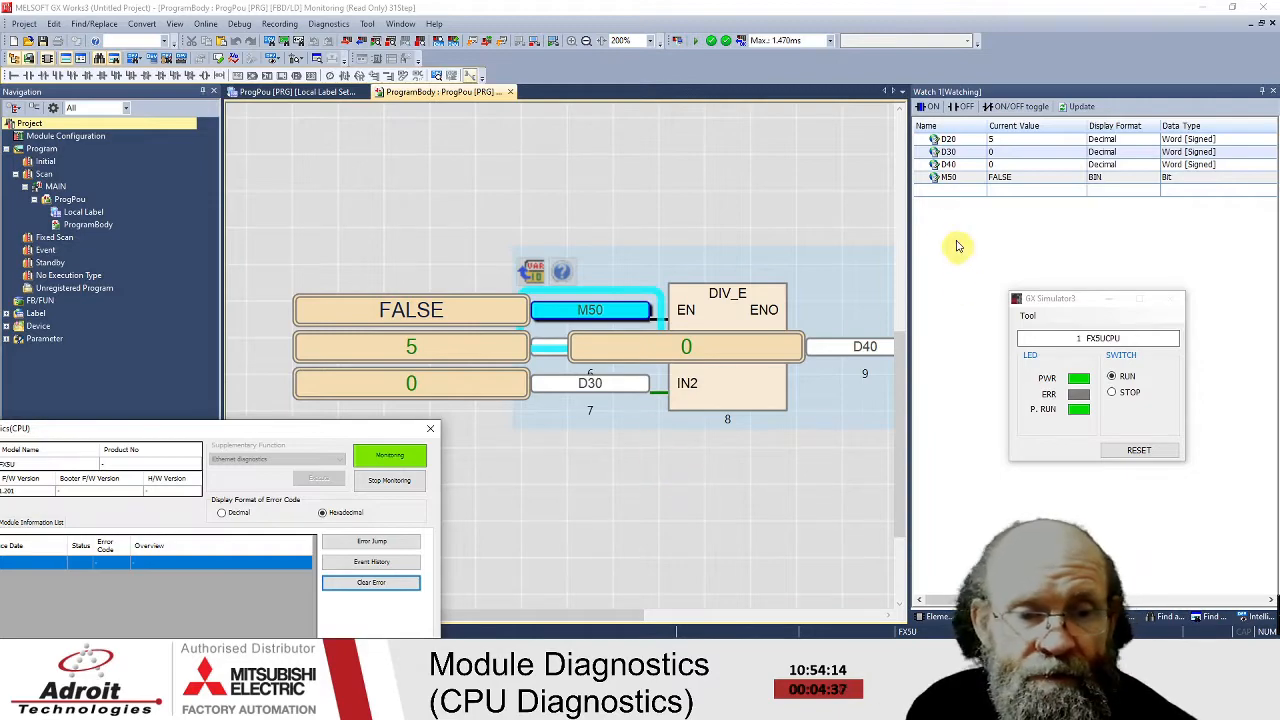
pyautogui.click(998, 140)
pyautogui.click(999, 140)
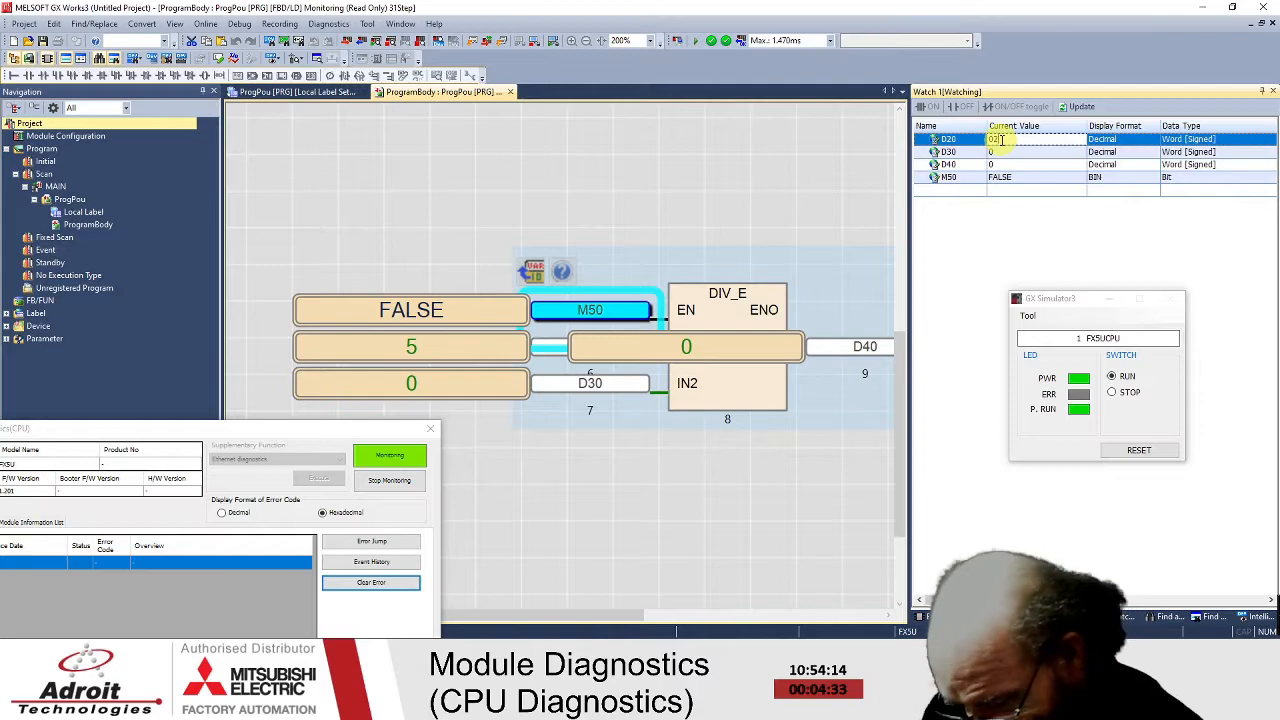
pyautogui.write('0')
pyautogui.click(998, 150)
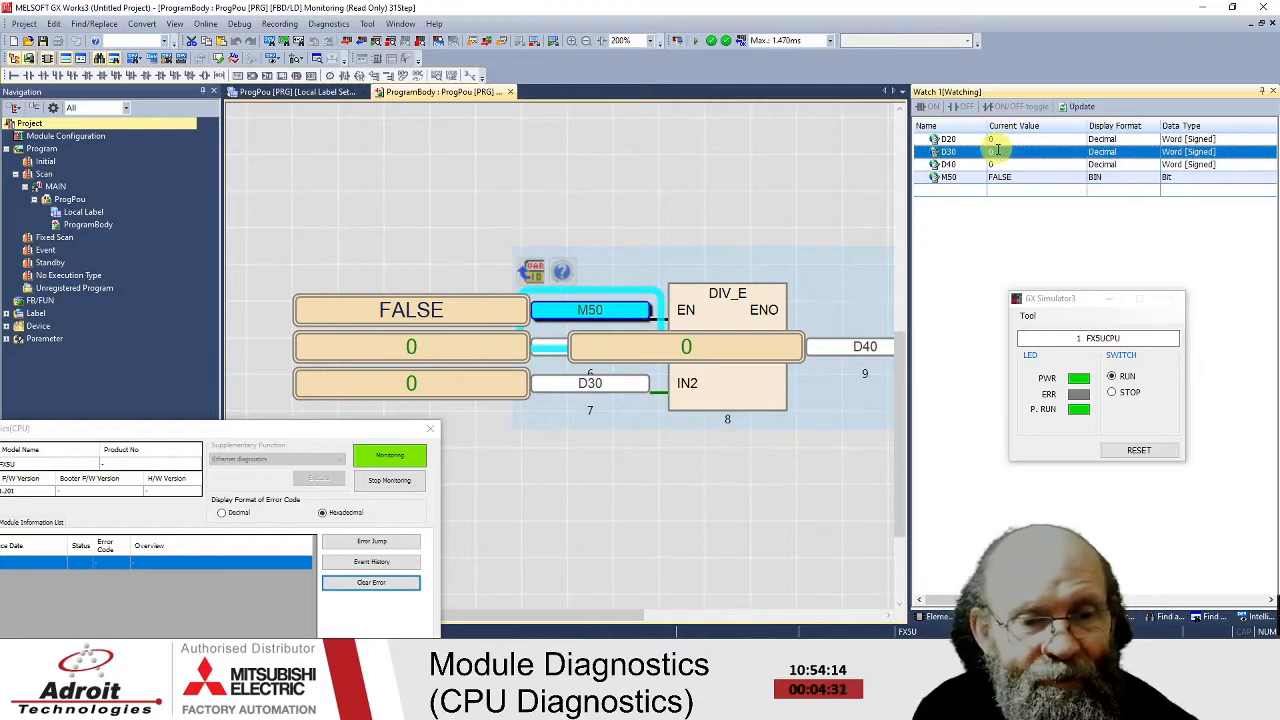
pyautogui.click(998, 150)
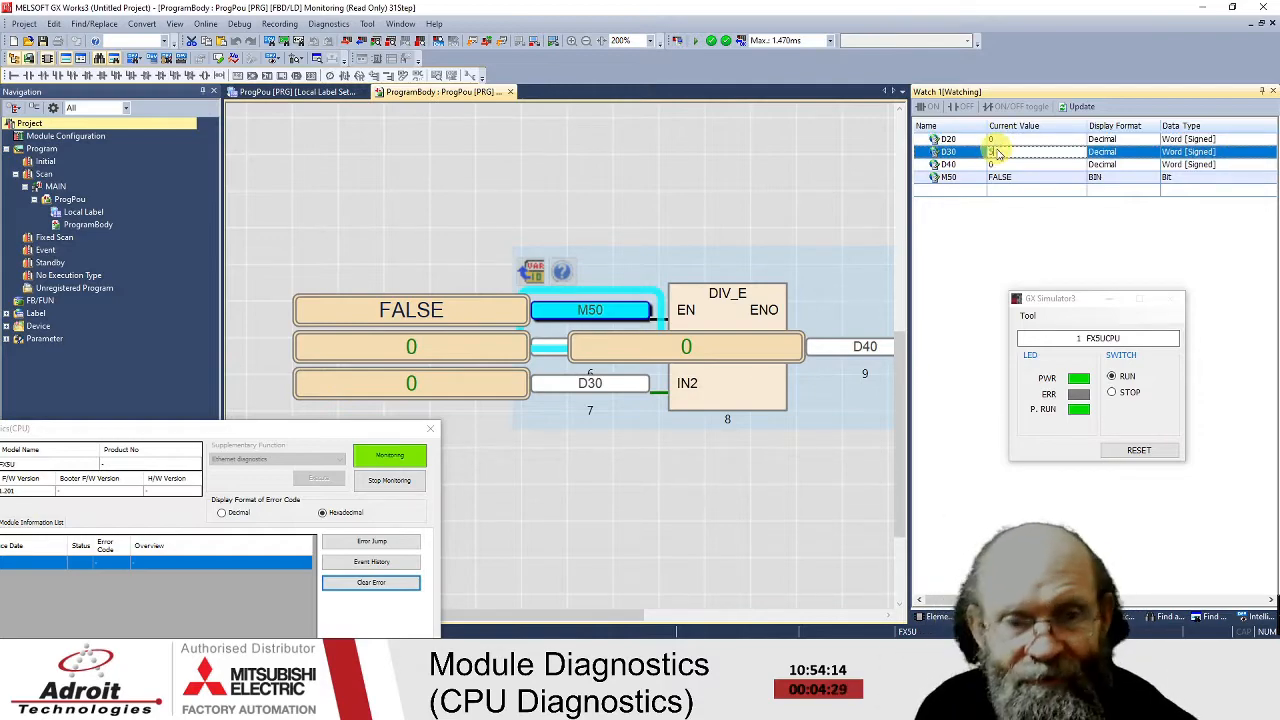
pyautogui.write('5')
pyautogui.press('Return')
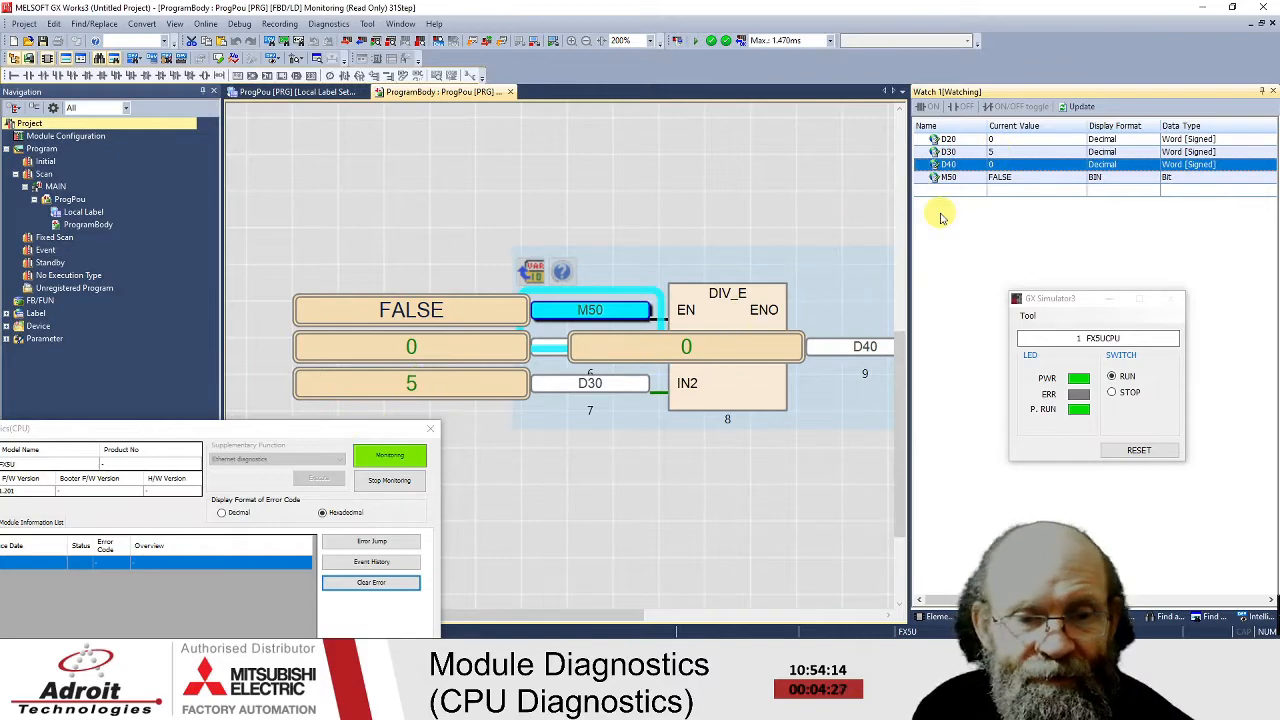
# - Bring the Module Diagnostics window back into full view and turn M50 on from the watch list
pyautogui.click(948, 177)
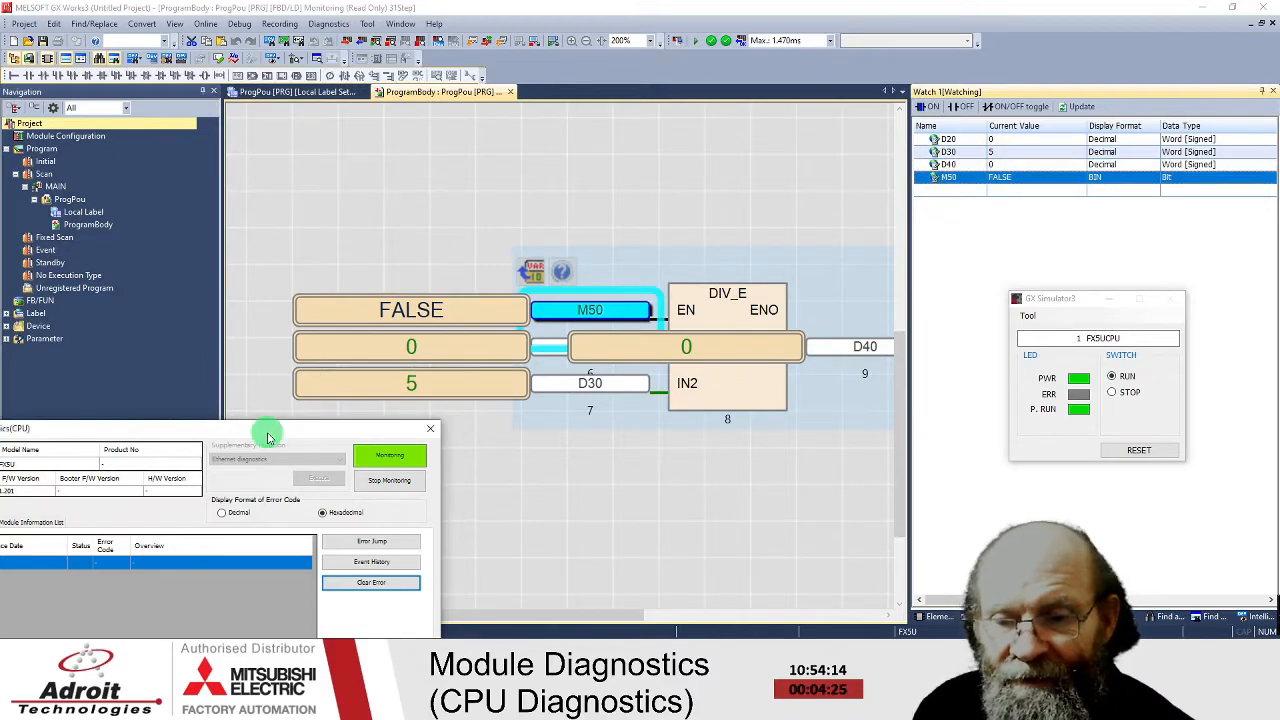
pyautogui.moveTo(267, 436); pyautogui.dragTo(396, 175)
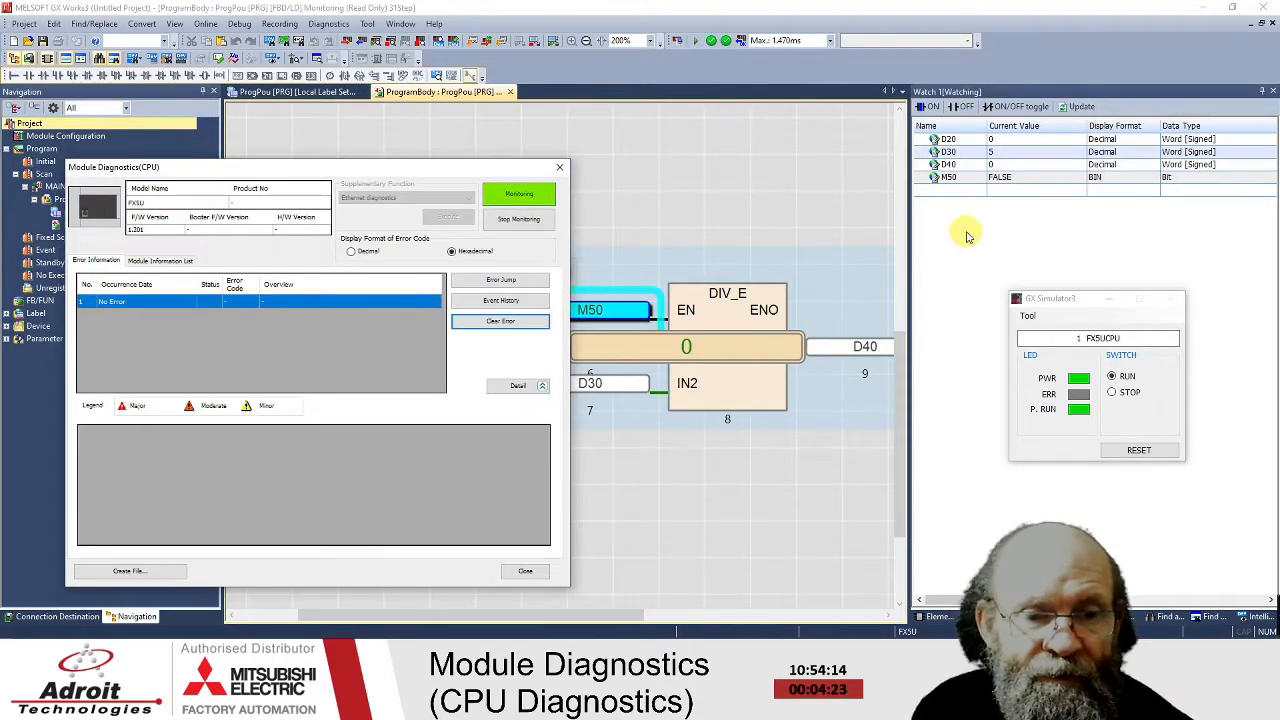
pyautogui.click(961, 181)
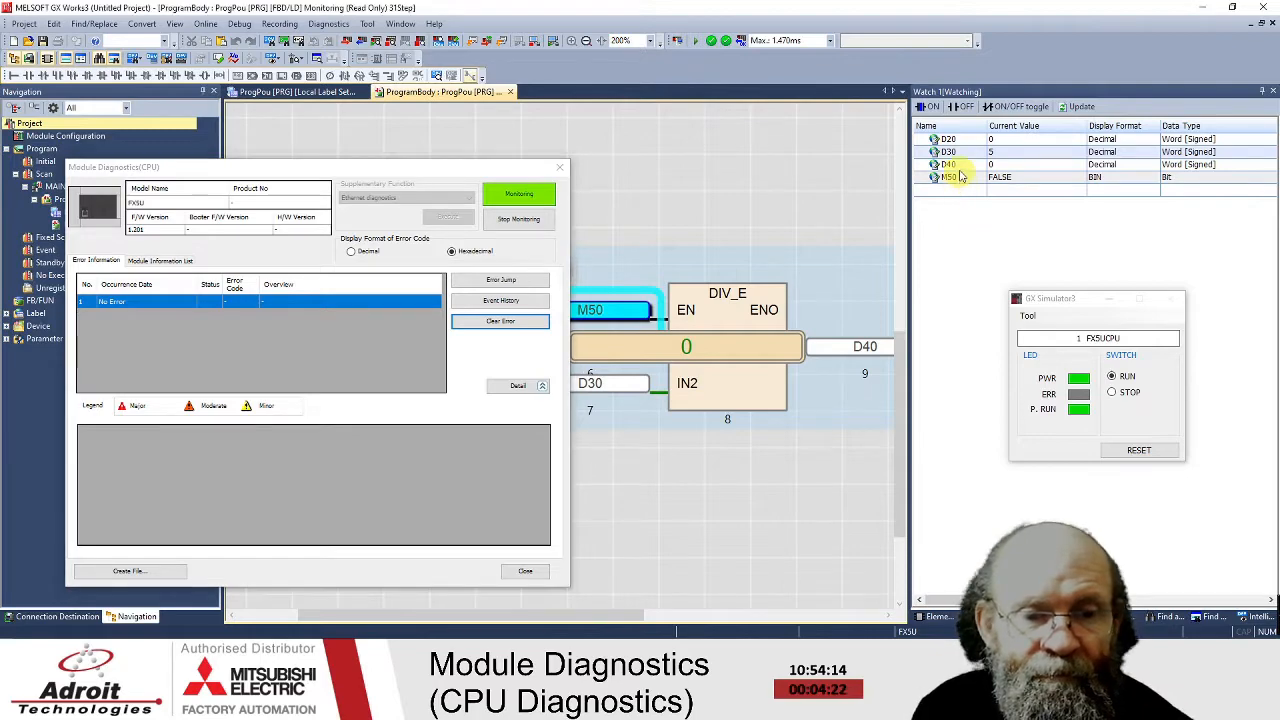
pyautogui.click(1010, 107)
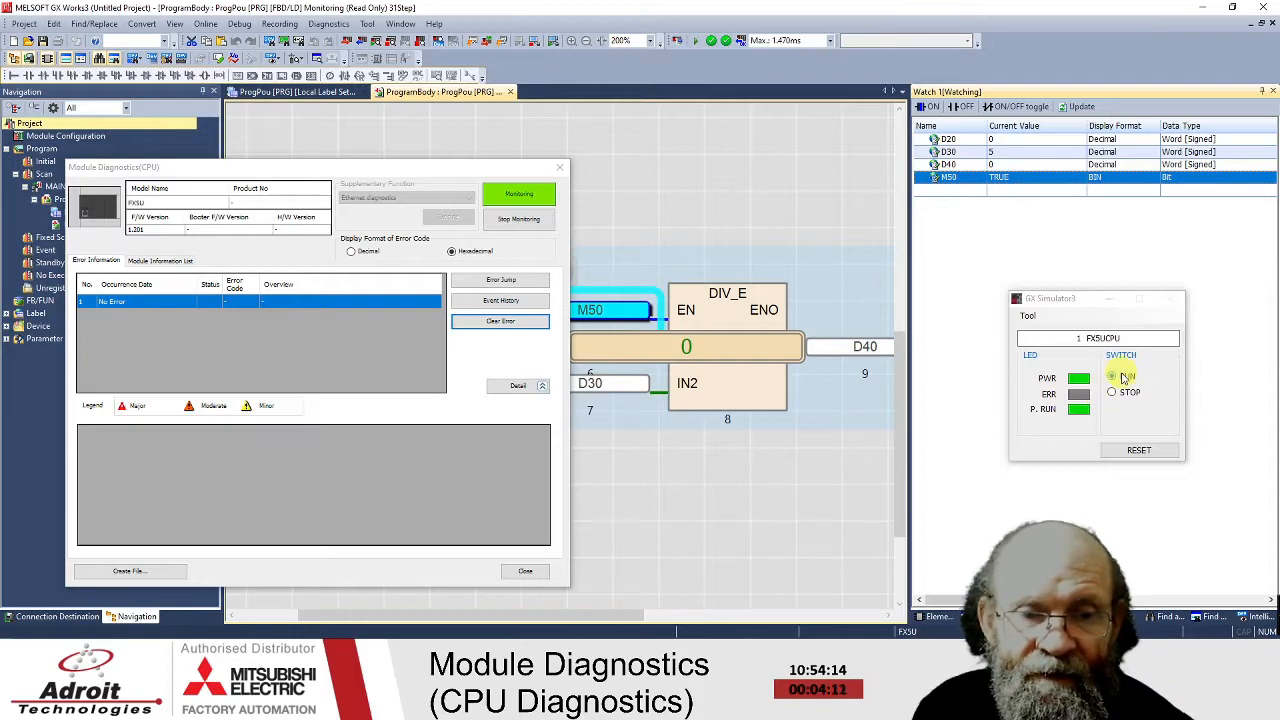
# - Set D30's current value to 1 and move the Module Diagnostics window aside to expose the DIV_E block's monitored inputs
pyautogui.click(993, 152)
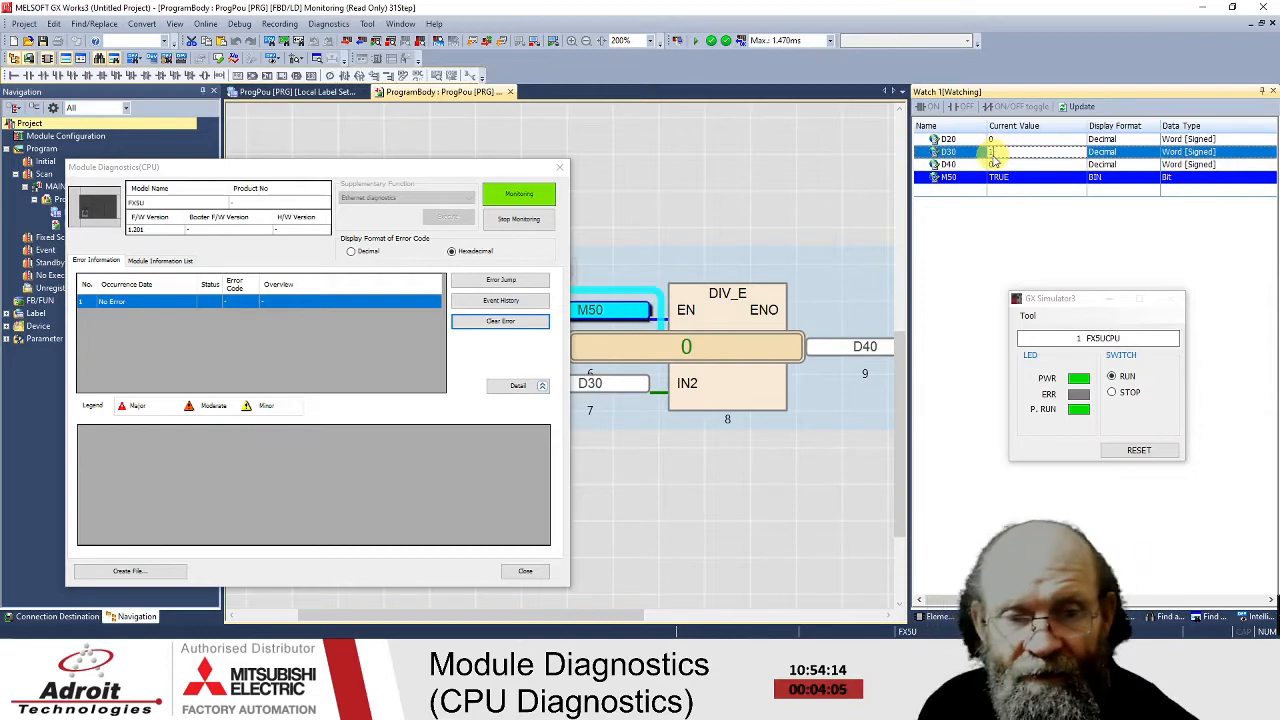
pyautogui.click(995, 140)
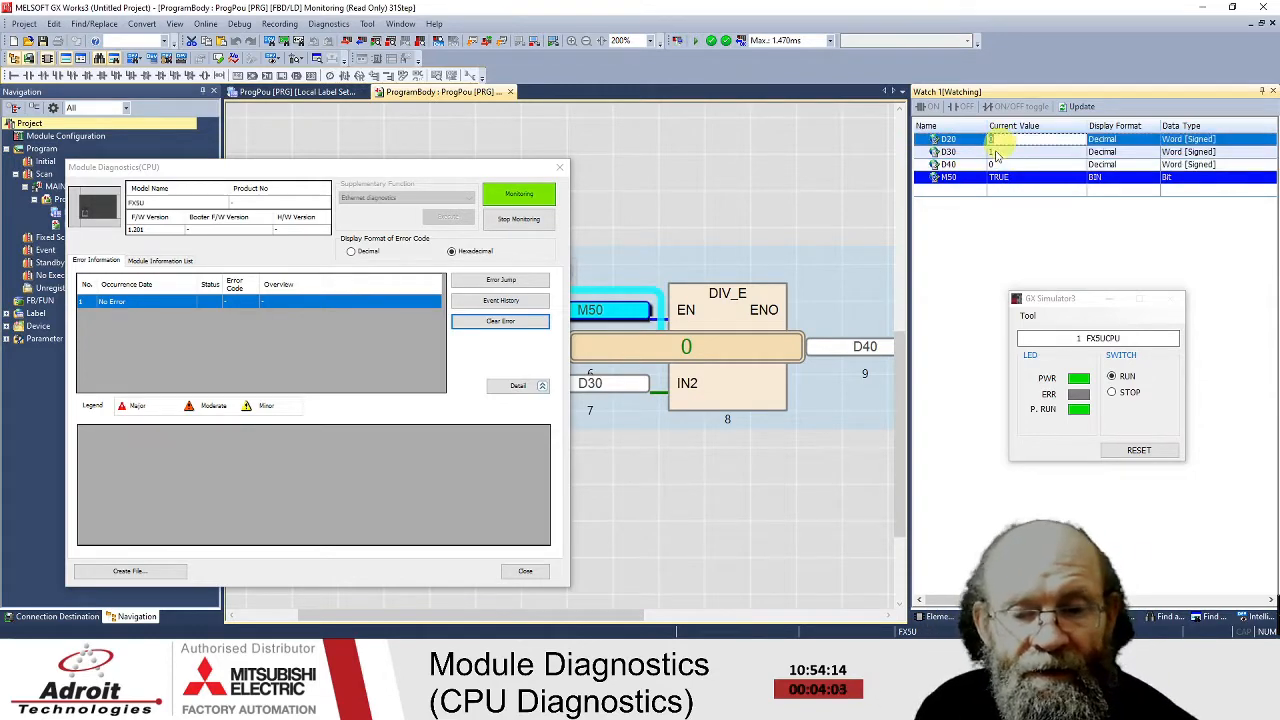
pyautogui.moveTo(432, 168); pyautogui.dragTo(176, 164)
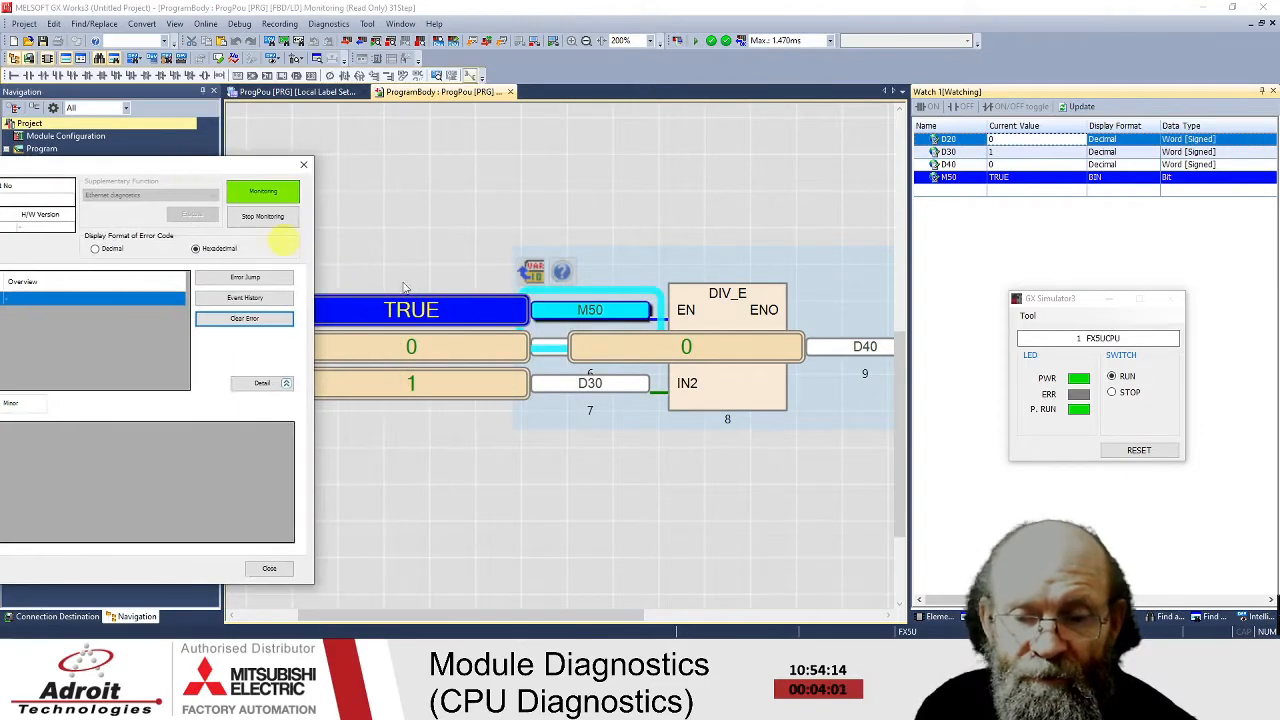
pyautogui.click(405, 288)
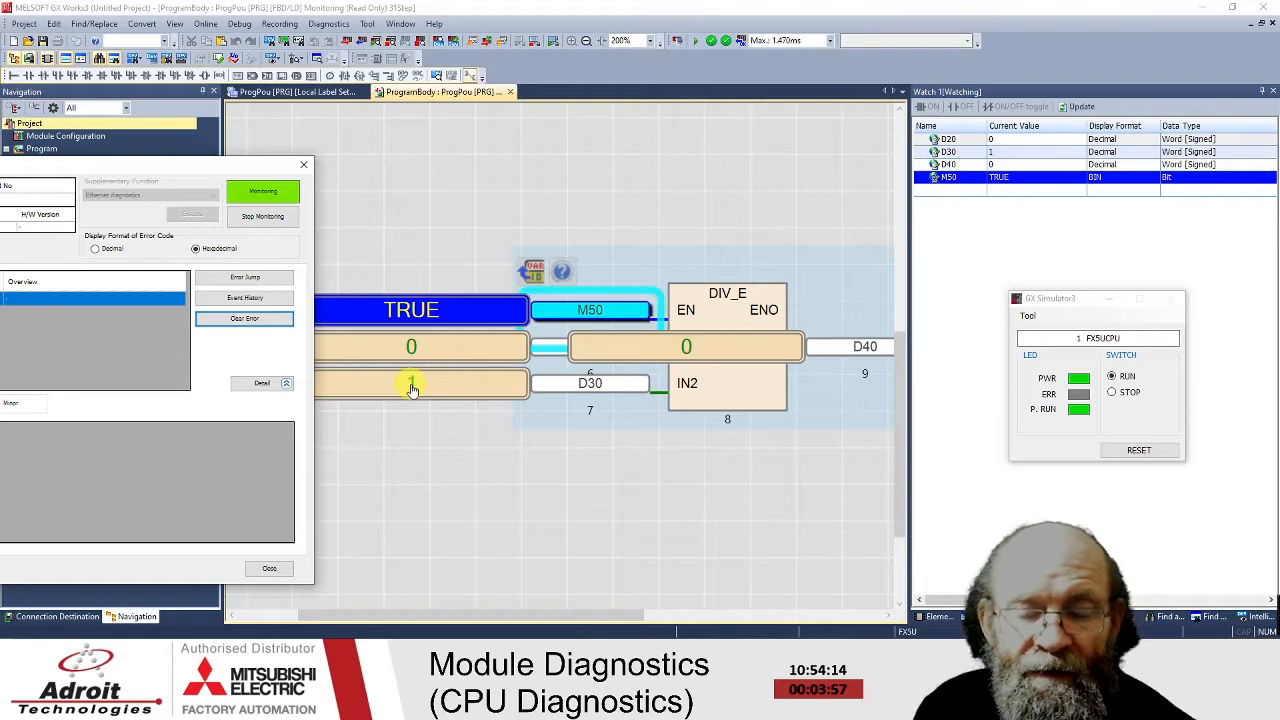
# - Set D20's current value to 5 in the watch list
pyautogui.click(1005, 145)
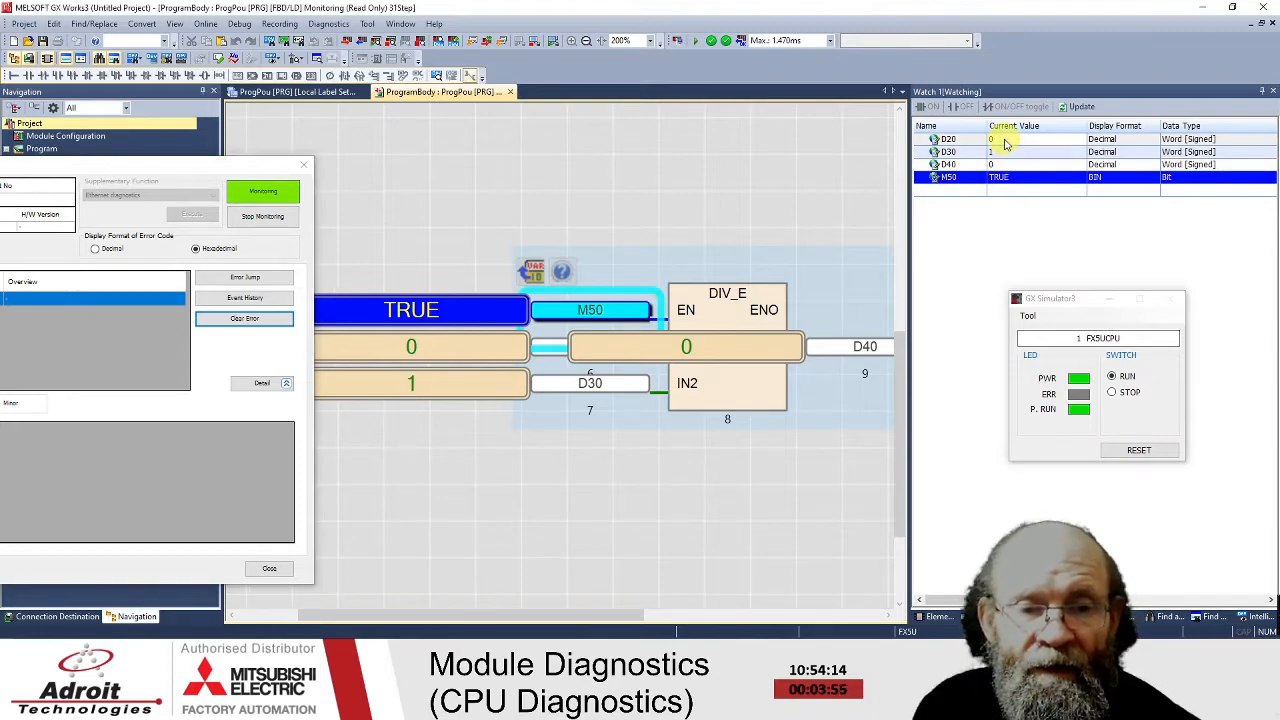
pyautogui.click(1005, 140)
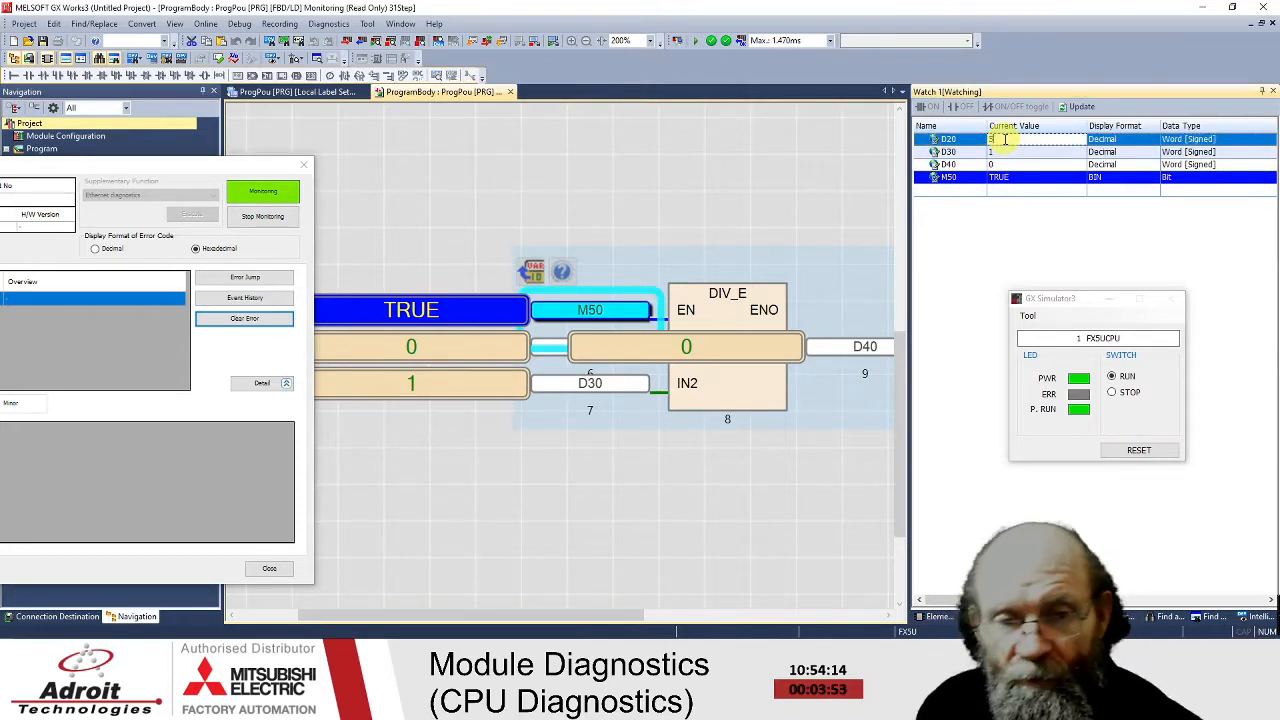
pyautogui.write('5')
pyautogui.press('Return')
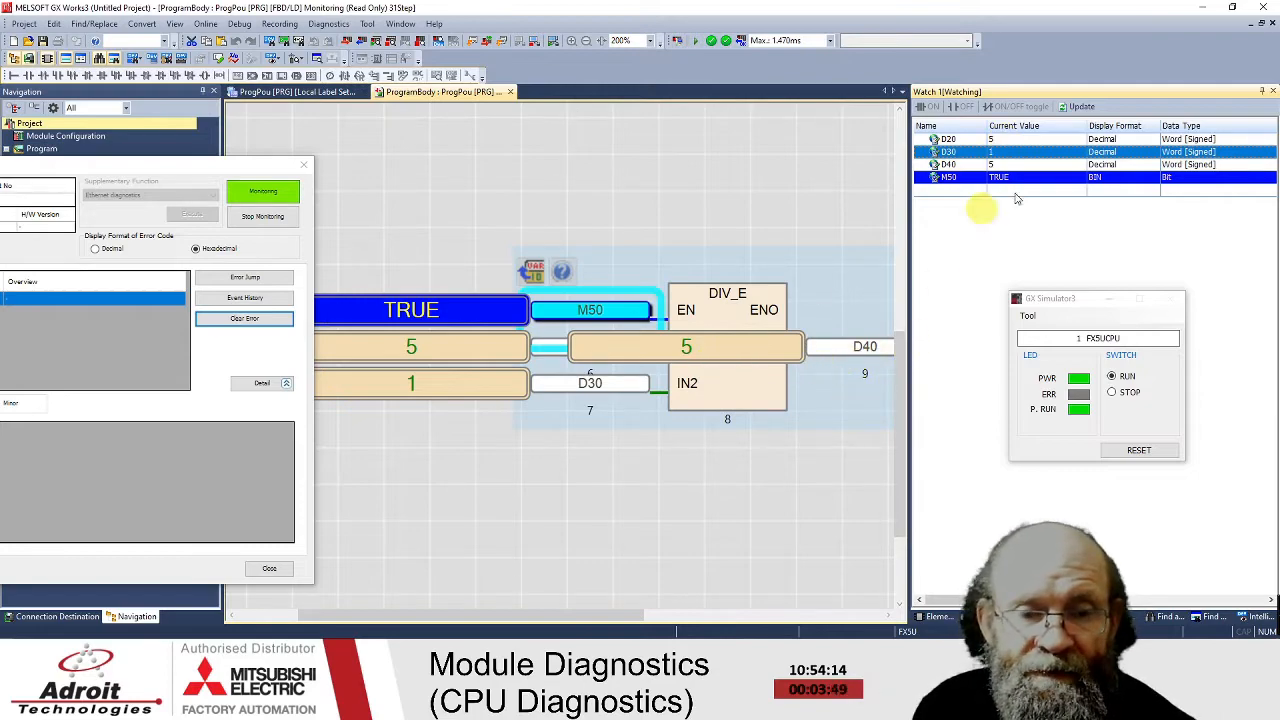
# - Try to enter a decimal value as D20's current value in the watch list
pyautogui.doubleClick(1015, 141)
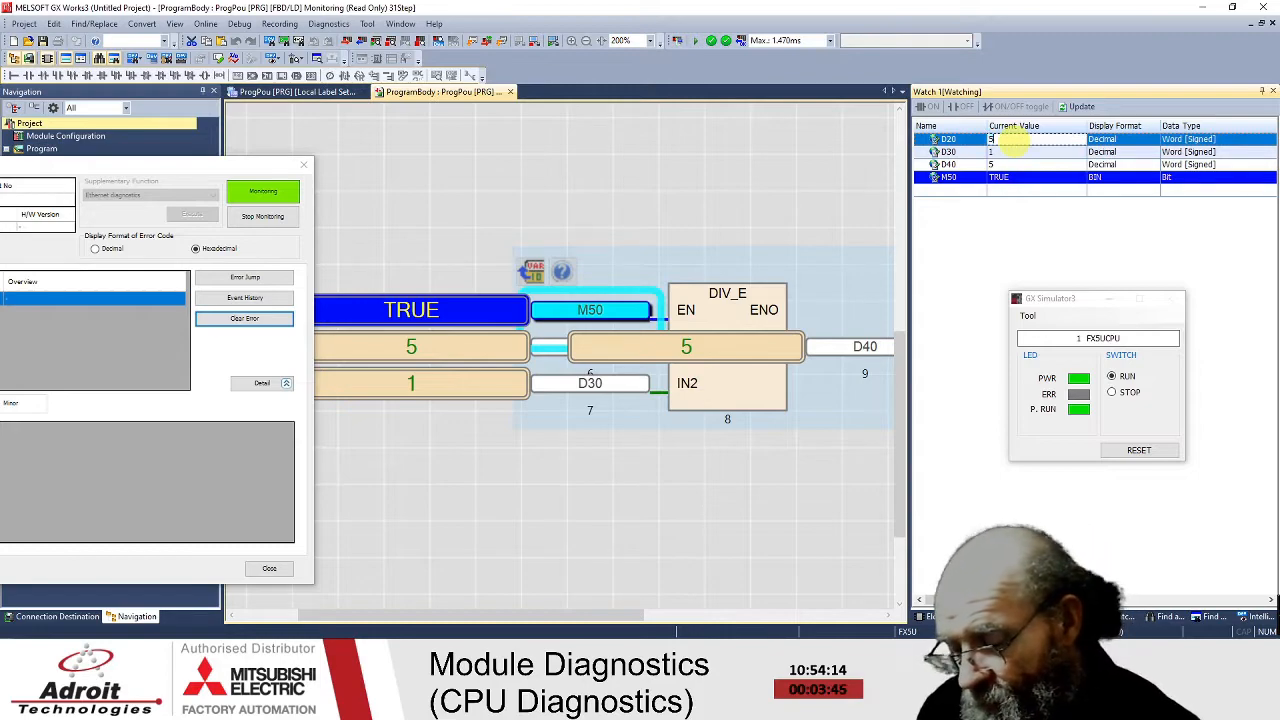
pyautogui.click(1015, 152)
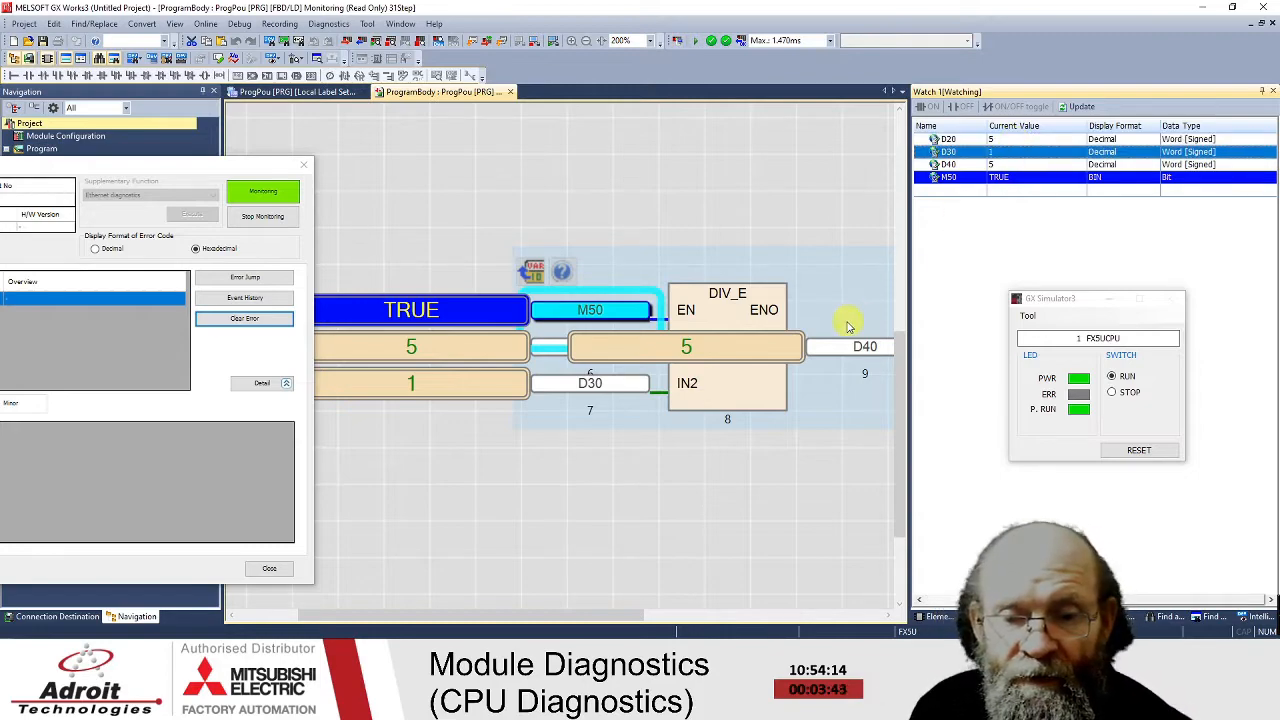
pyautogui.doubleClick(1001, 139)
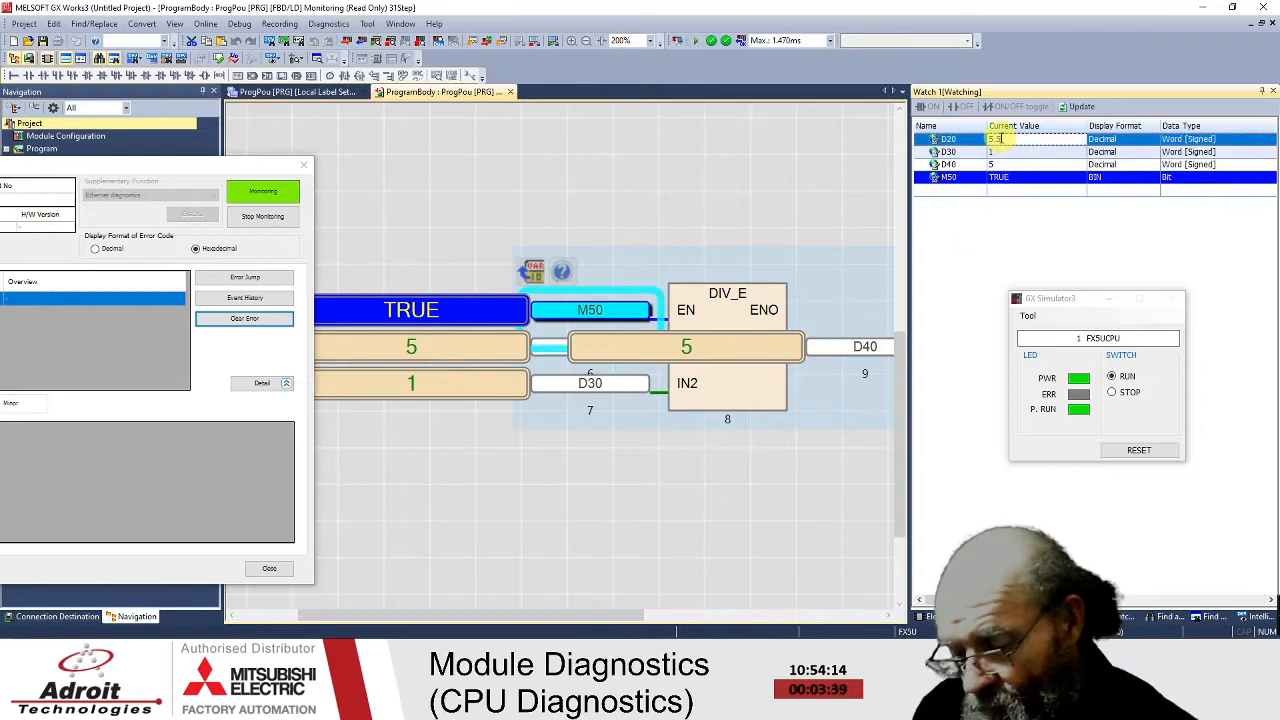
pyautogui.press('Return')
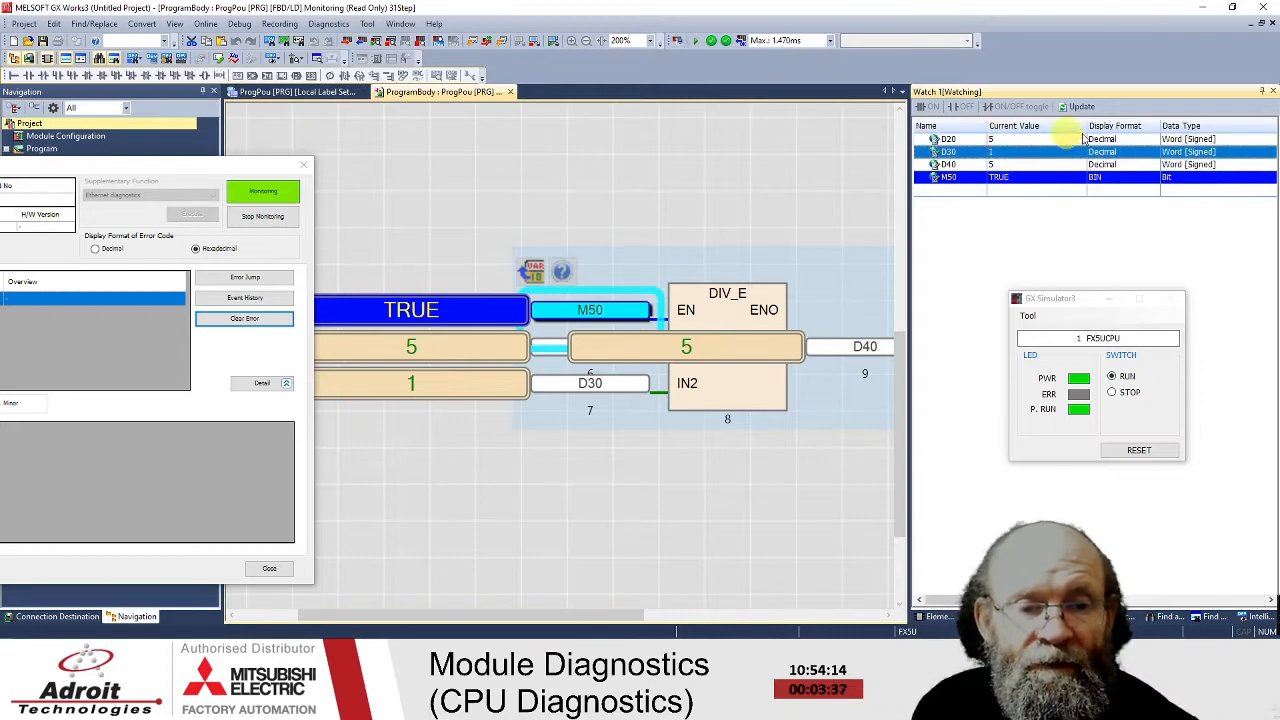
# - Set D20's current value to 55 and D30's to 2 in the watch list
pyautogui.doubleClick(1020, 138)
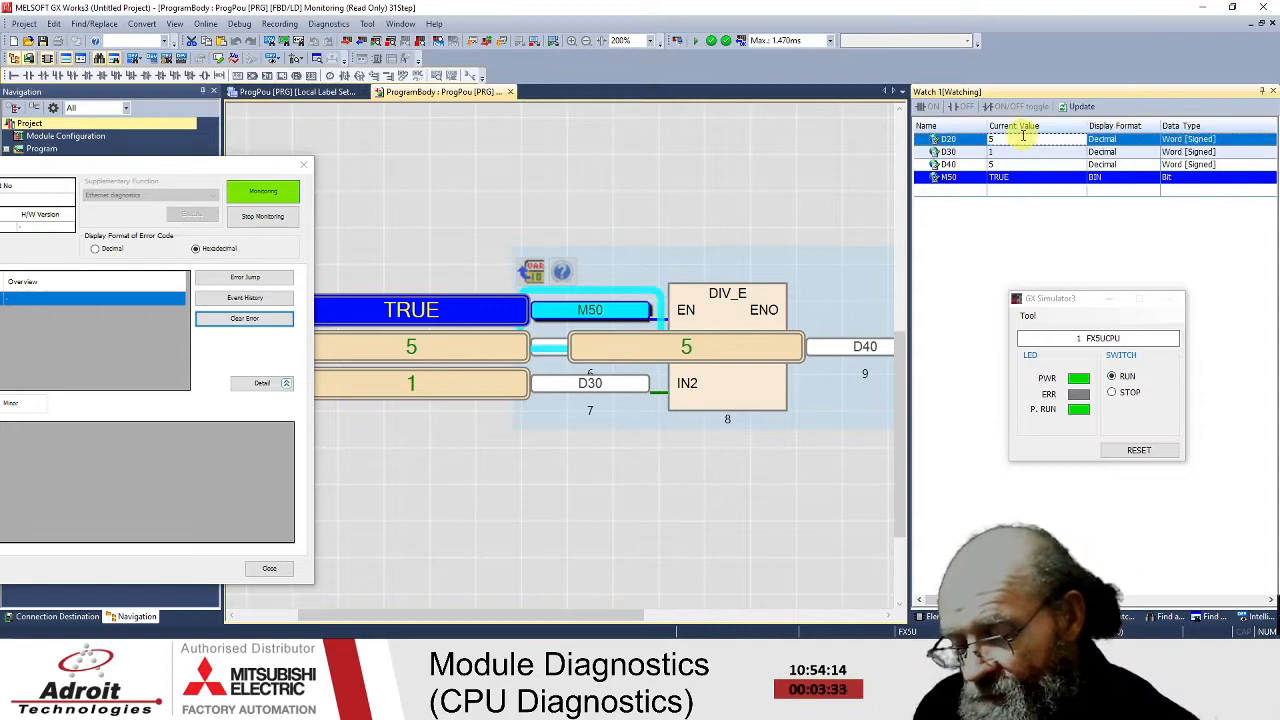
pyautogui.press('Return')
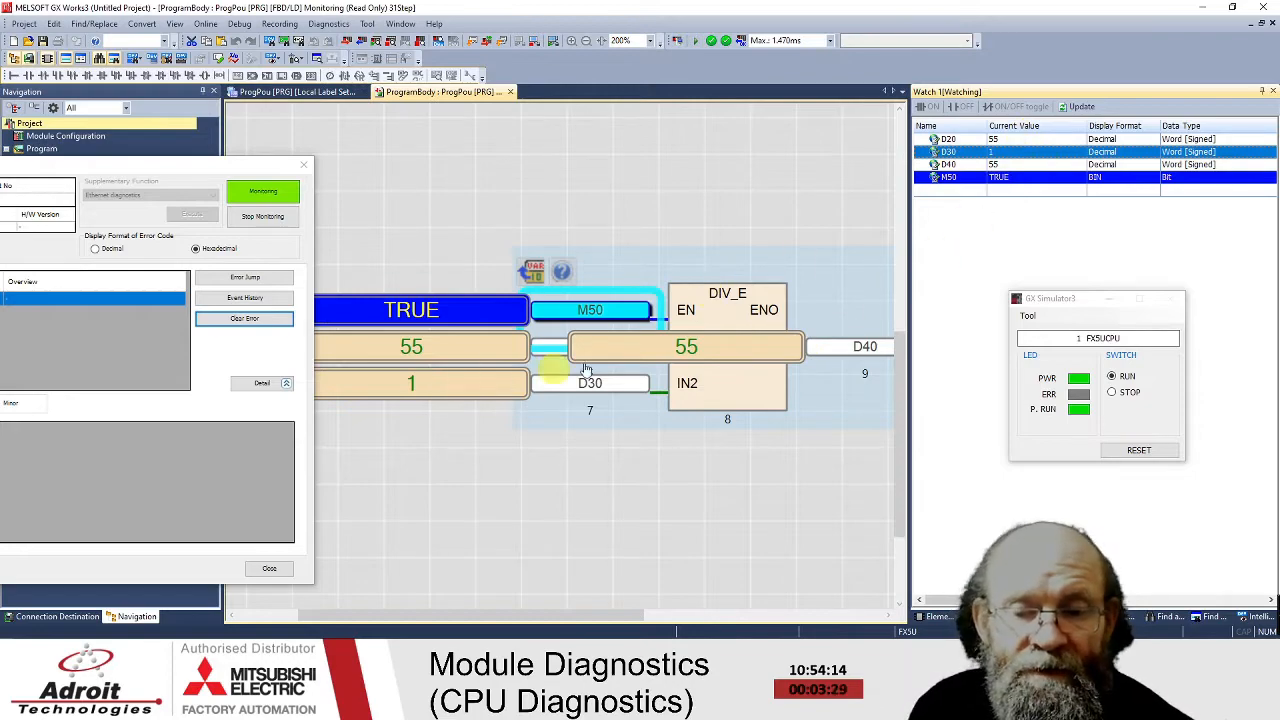
pyautogui.doubleClick(1033, 152)
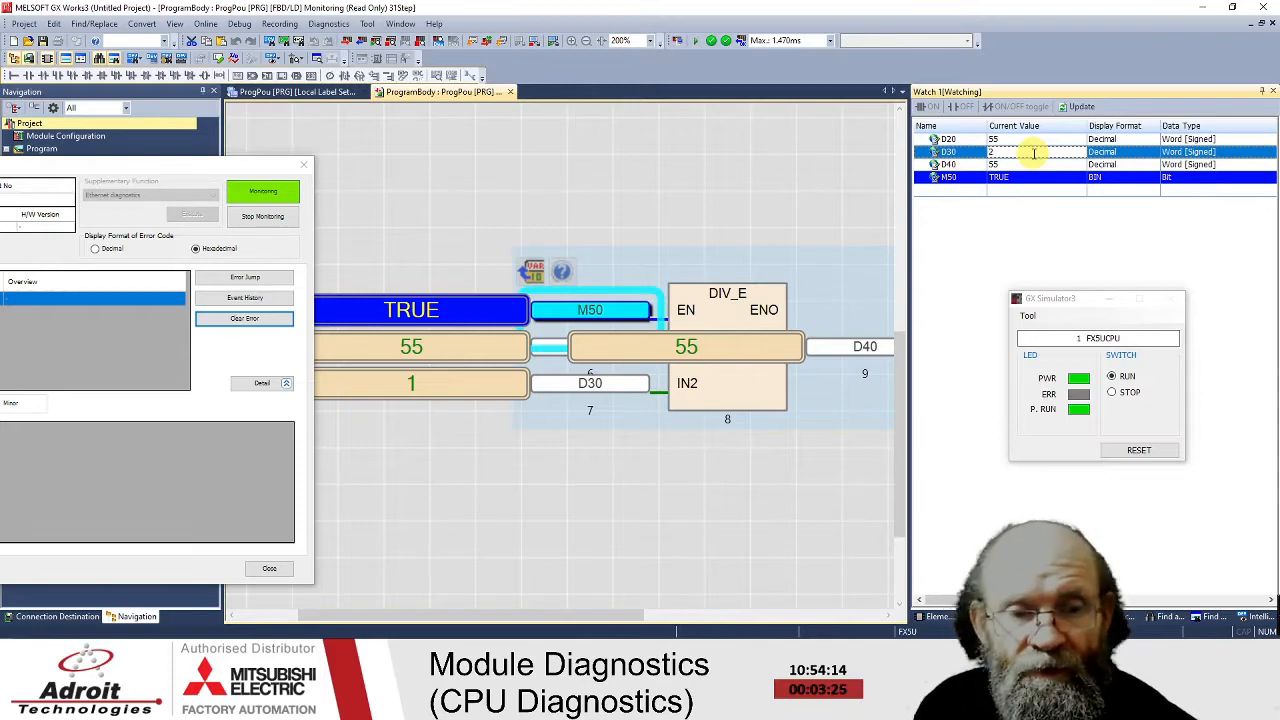
pyautogui.write('2')
pyautogui.press('Return')
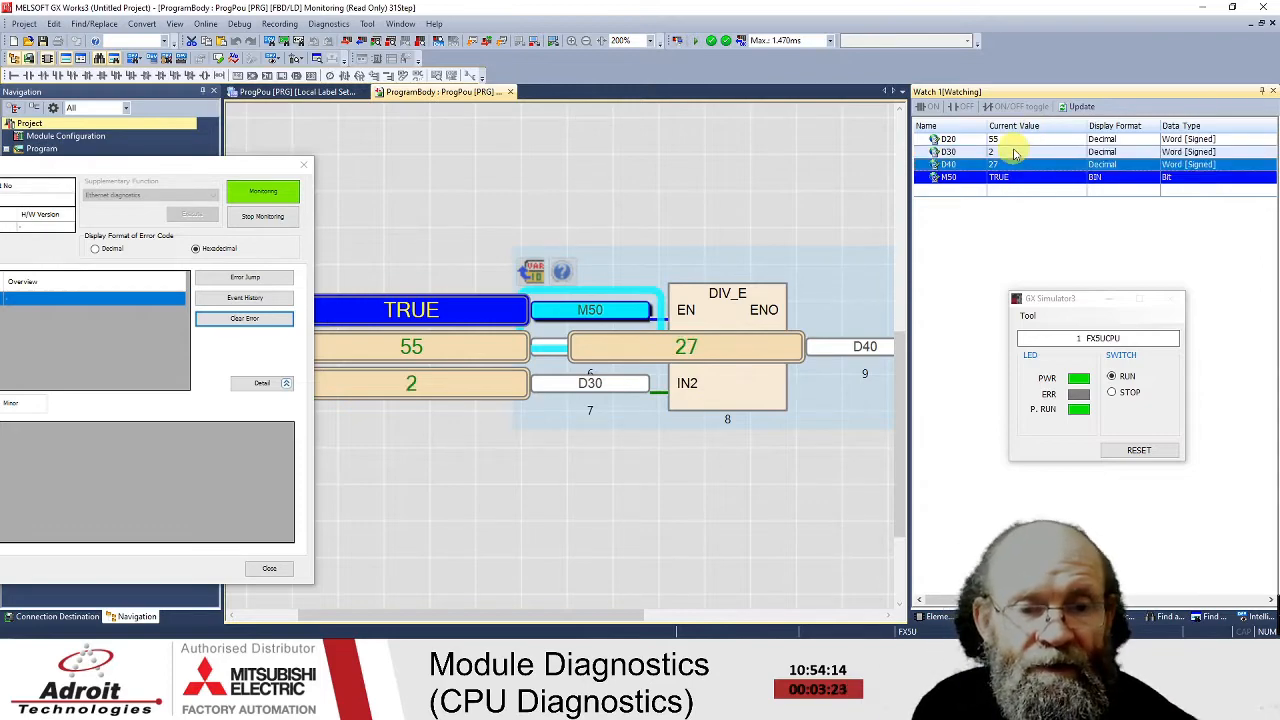
# - Set D30's current value to 0 with M50 on to force a divide-by-zero in the DIV_E block
pyautogui.doubleClick(1013, 150)
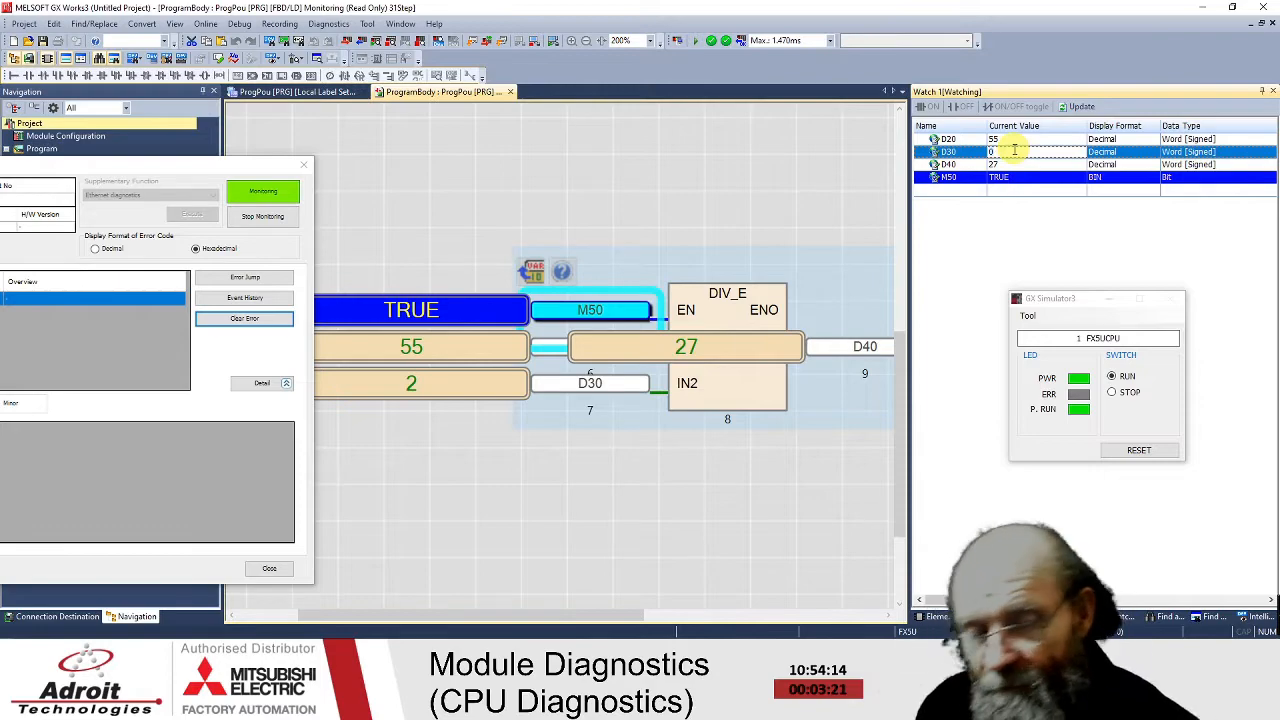
pyautogui.write('0')
pyautogui.press('Return')
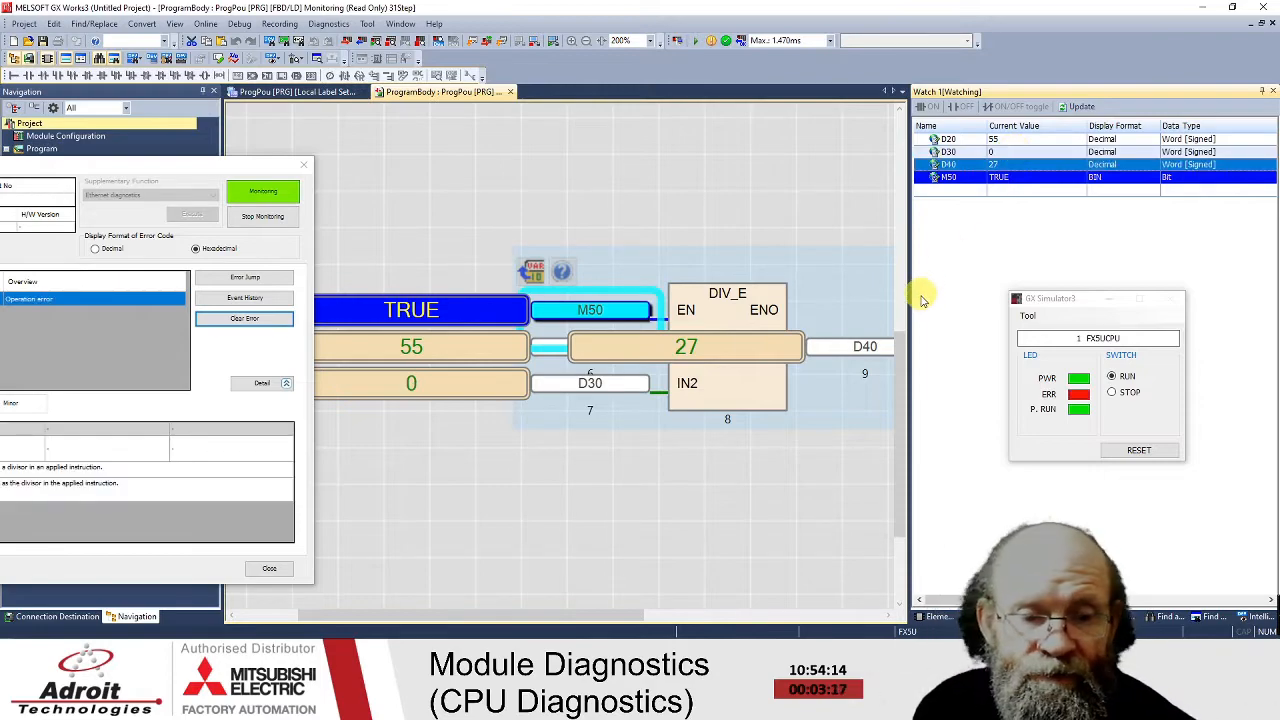
# - Close the Module Diagnostics (CPU) window and reopen it beside the DIV_E block
pyautogui.click(1078, 396)
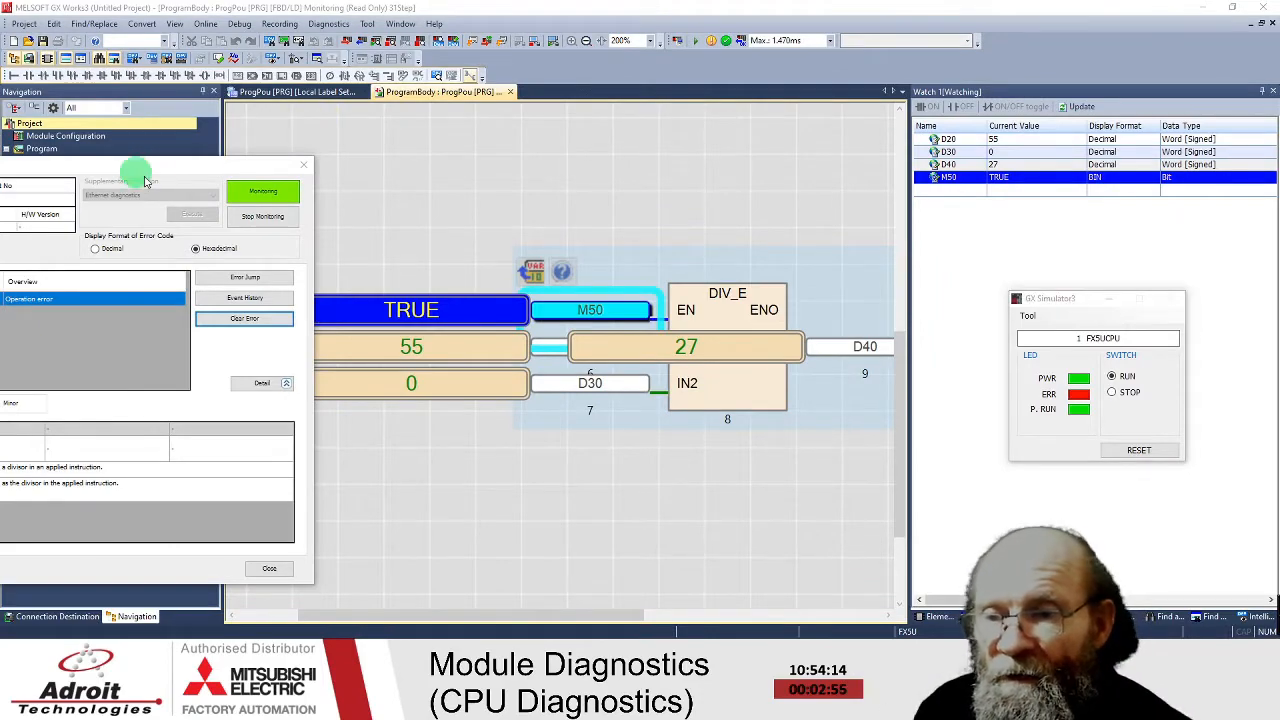
pyautogui.moveTo(134, 172); pyautogui.dragTo(693, 165)
pyautogui.click(863, 158)
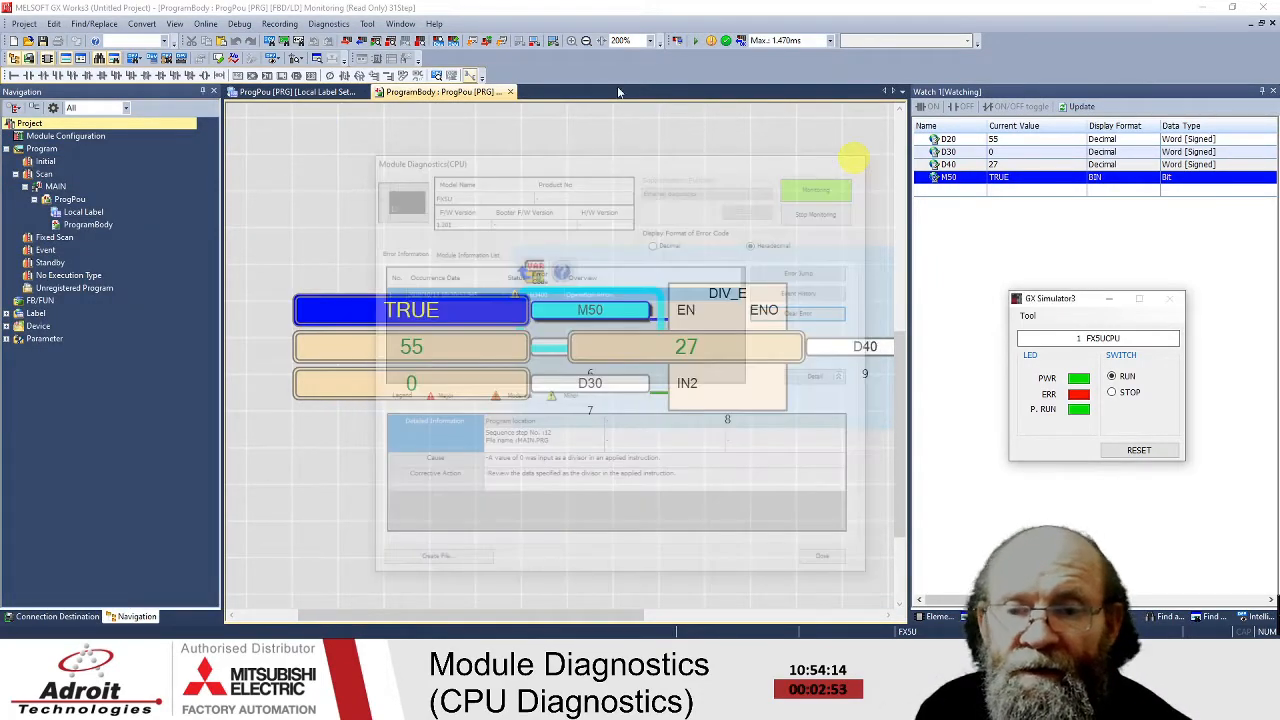
pyautogui.click(324, 24)
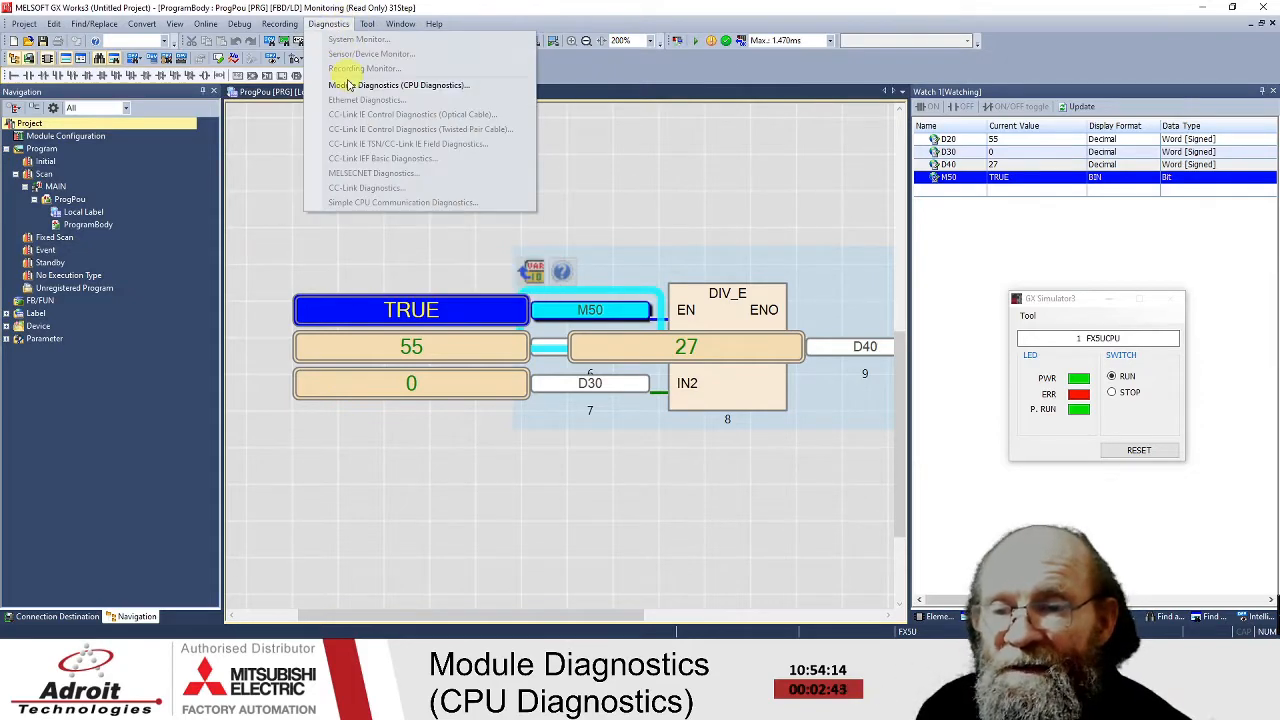
pyautogui.click(711, 61)
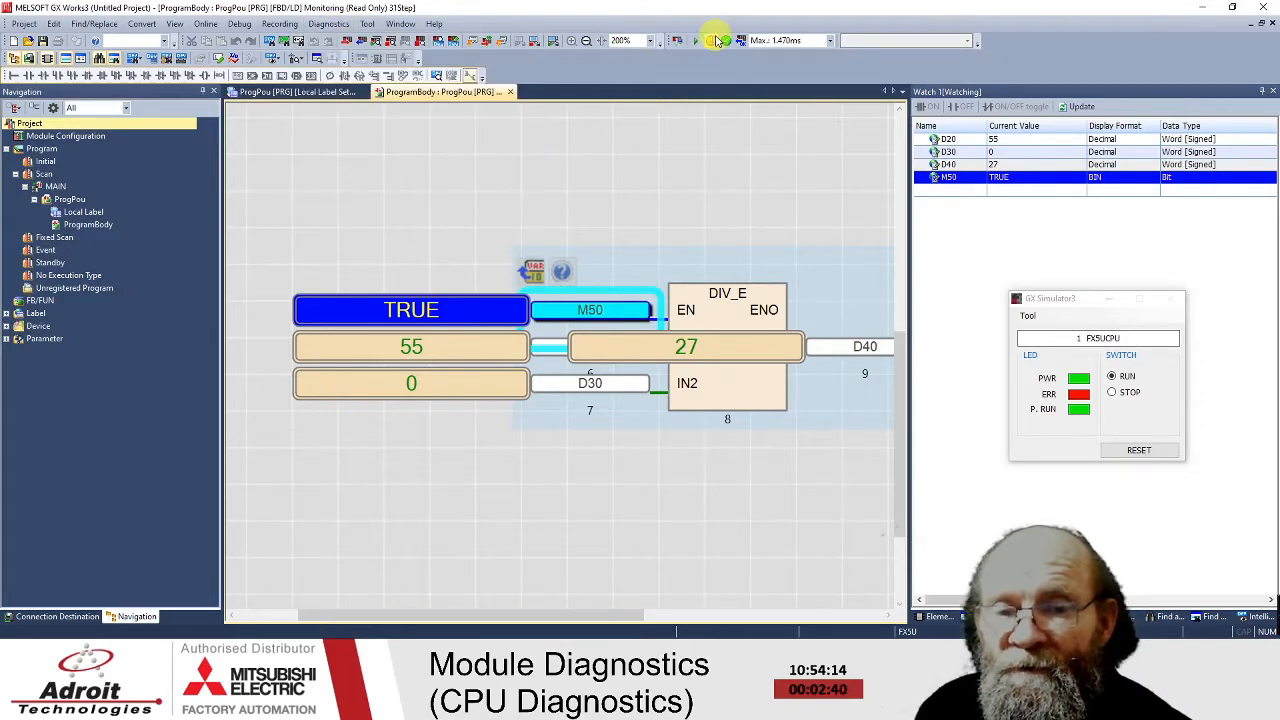
pyautogui.click(713, 41)
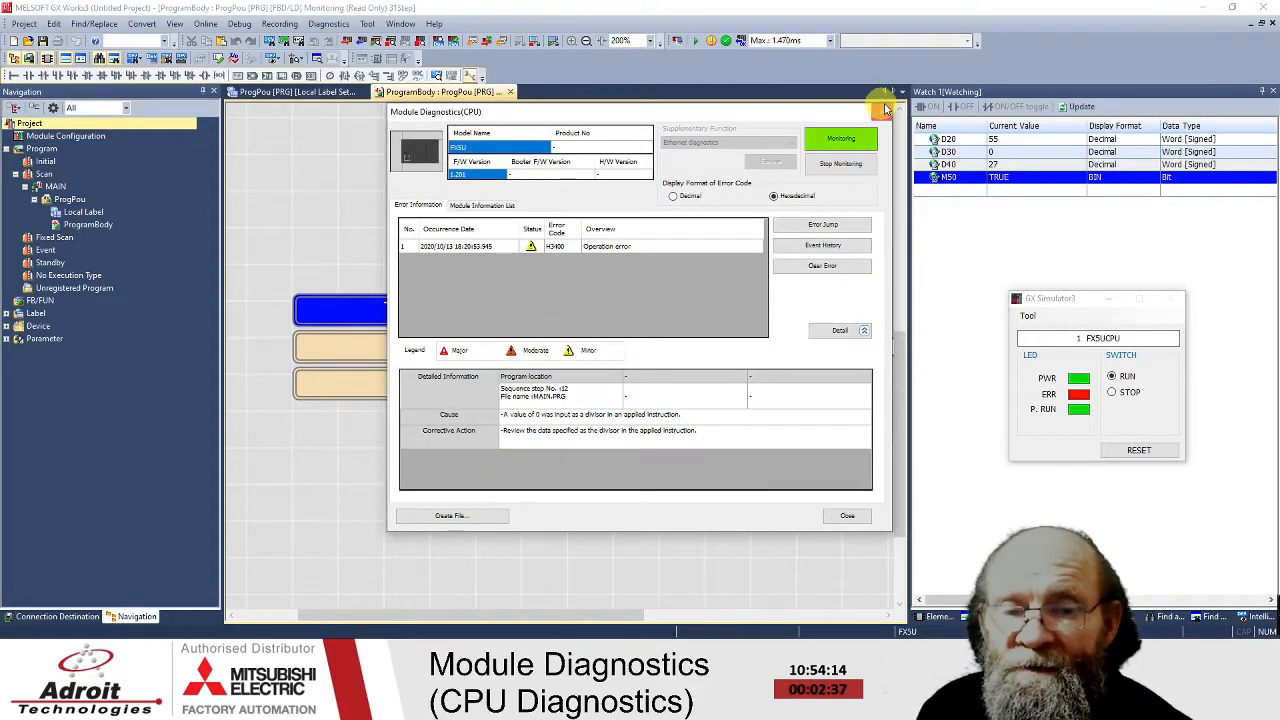
pyautogui.moveTo(788, 113); pyautogui.dragTo(483, 130)
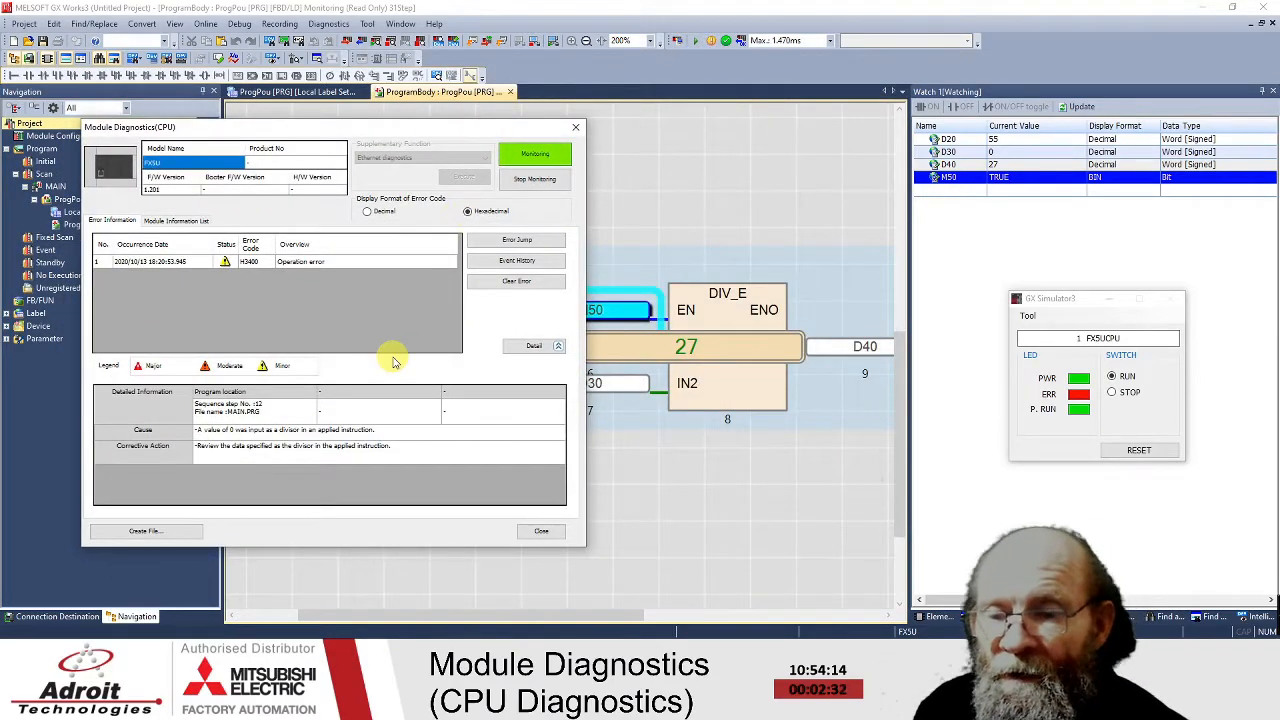
# - Try to clear all CPU errors in Module Diagnostics while M50 is still on
pyautogui.click(305, 262)
pyautogui.click(512, 283)
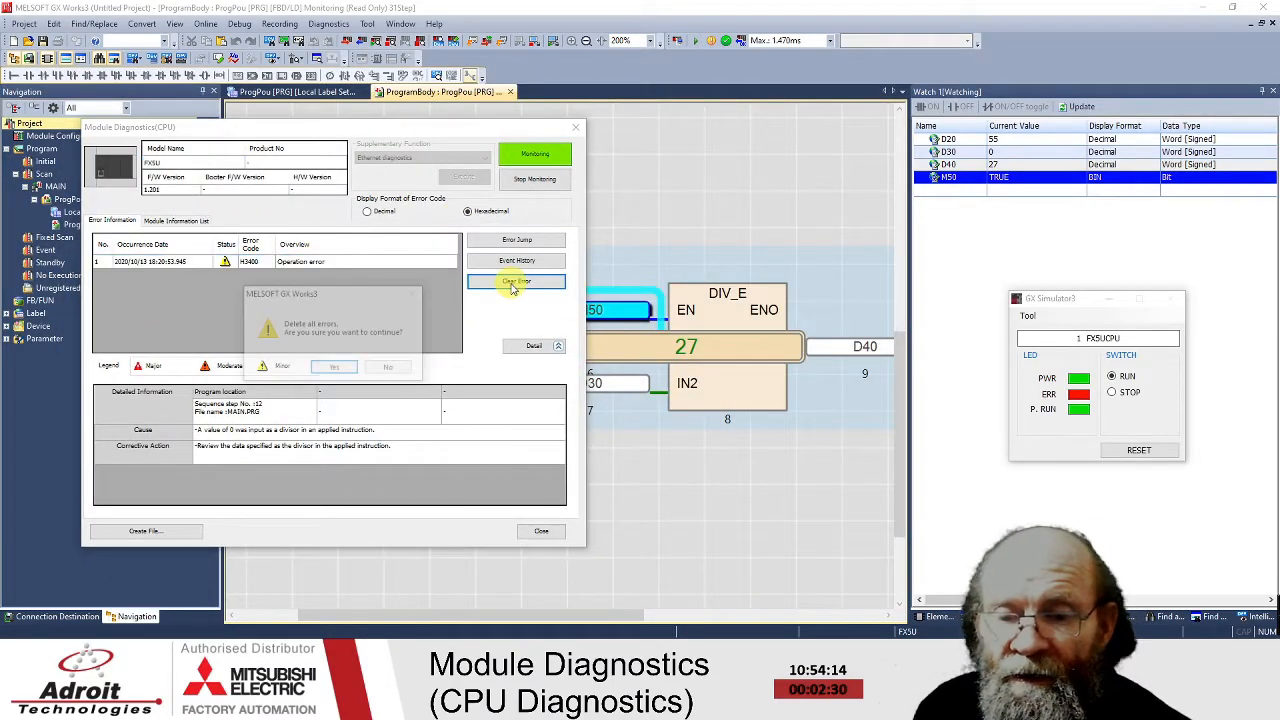
pyautogui.click(338, 367)
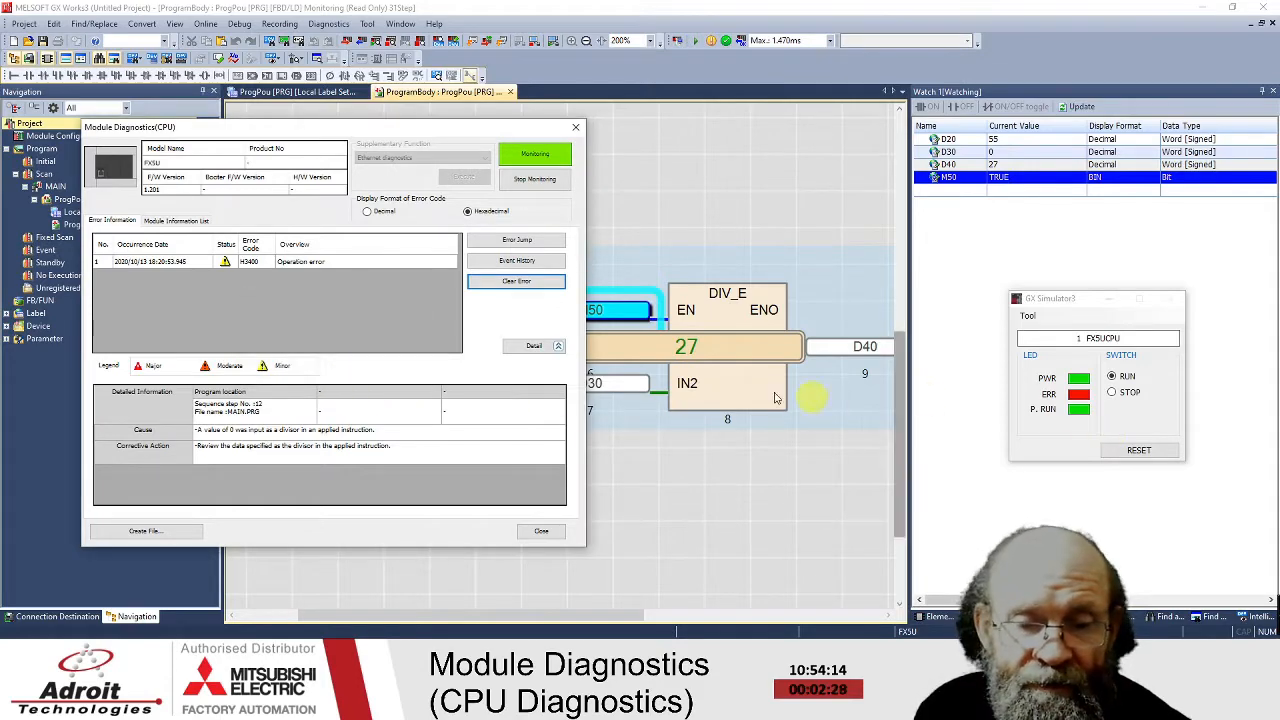
# - Switch M50 off in the watch list and clear all errors in Module Diagnostics (CPU)
pyautogui.click(966, 178)
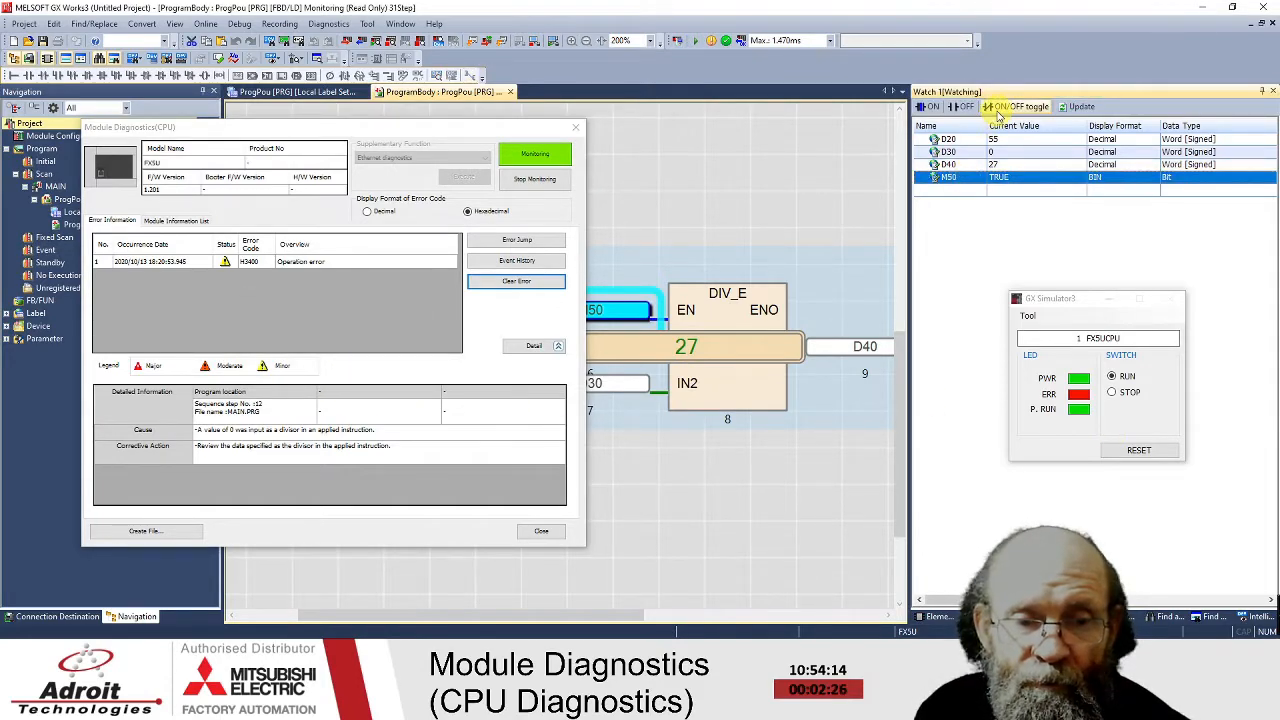
pyautogui.click(998, 115)
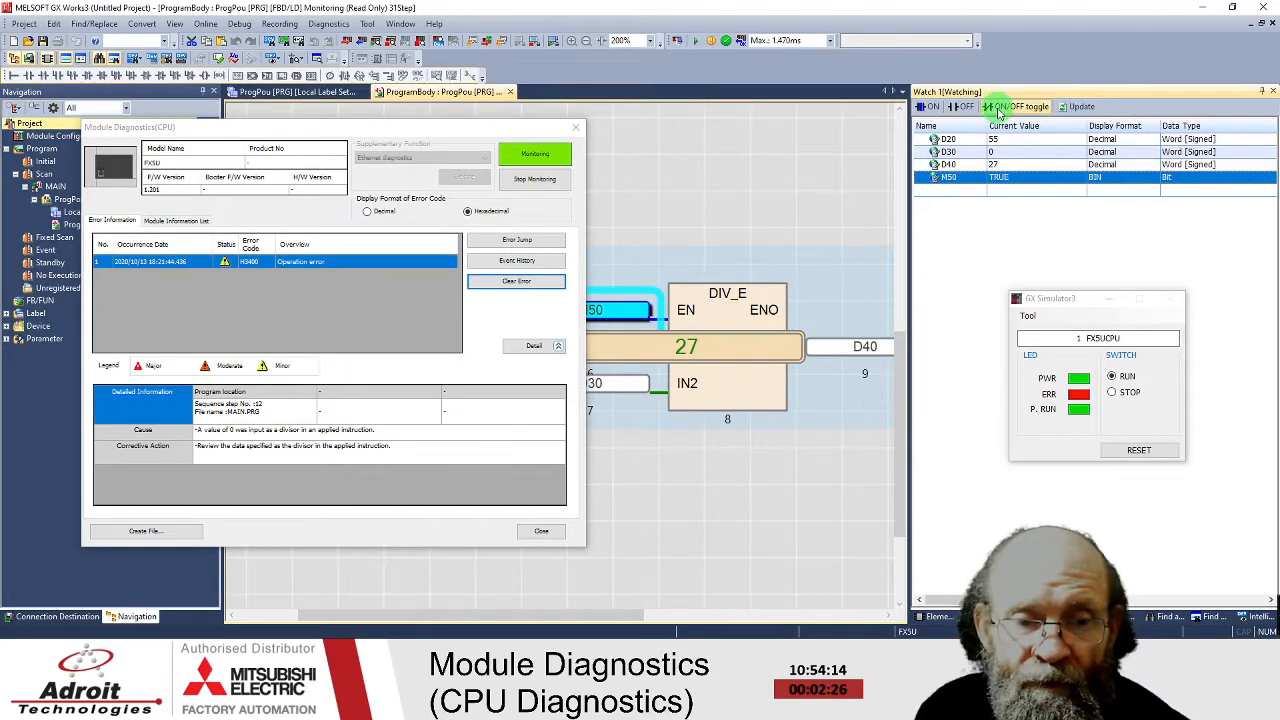
pyautogui.click(324, 264)
pyautogui.click(517, 283)
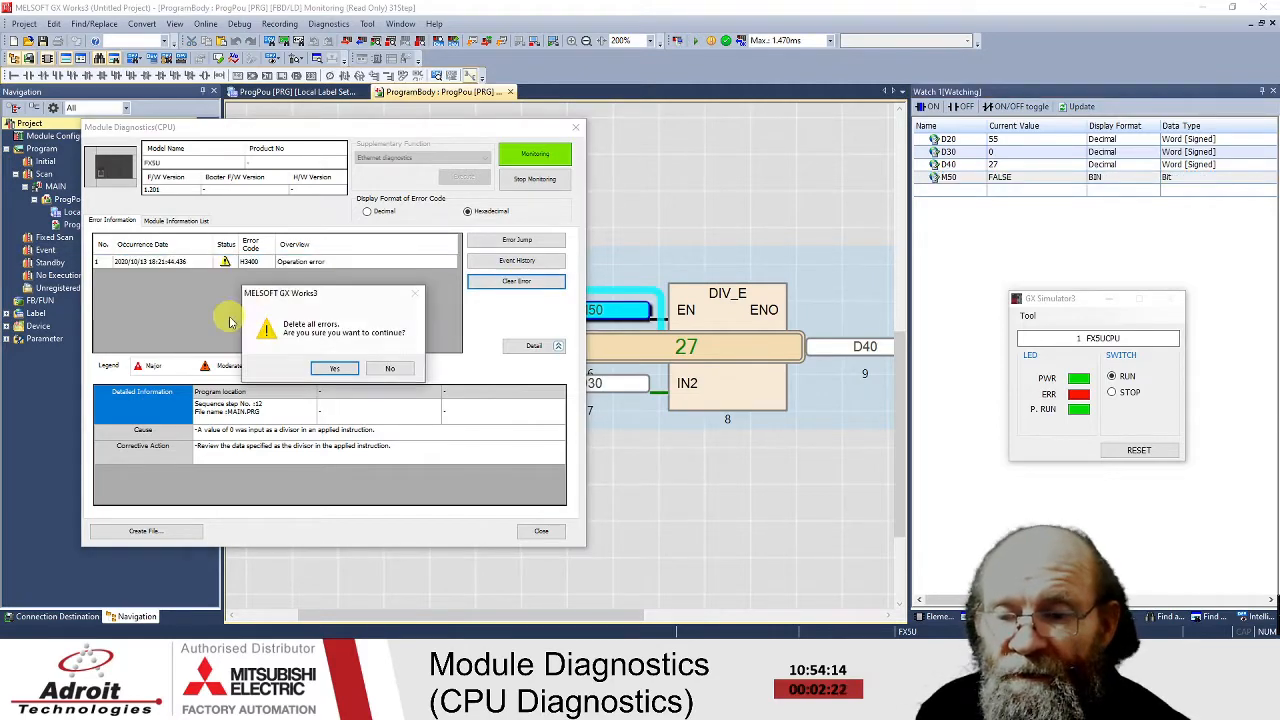
pyautogui.click(333, 363)
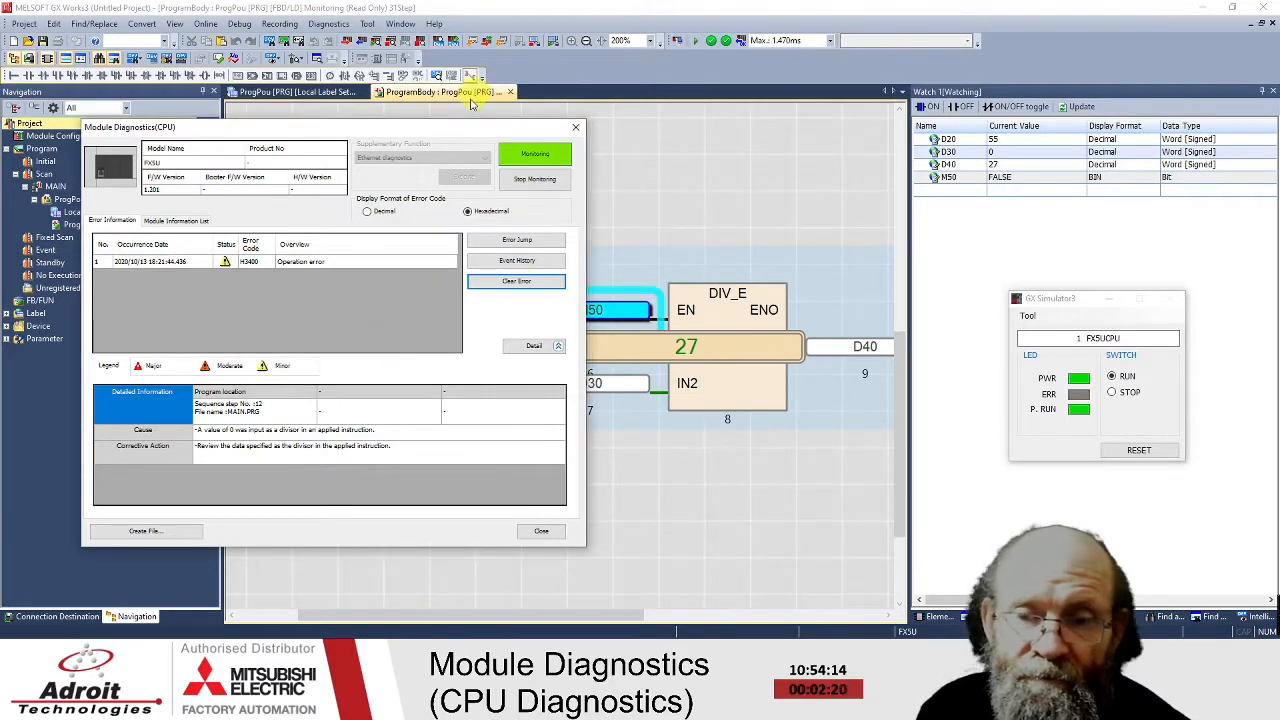
pyautogui.moveTo(411, 136); pyautogui.dragTo(150, 138)
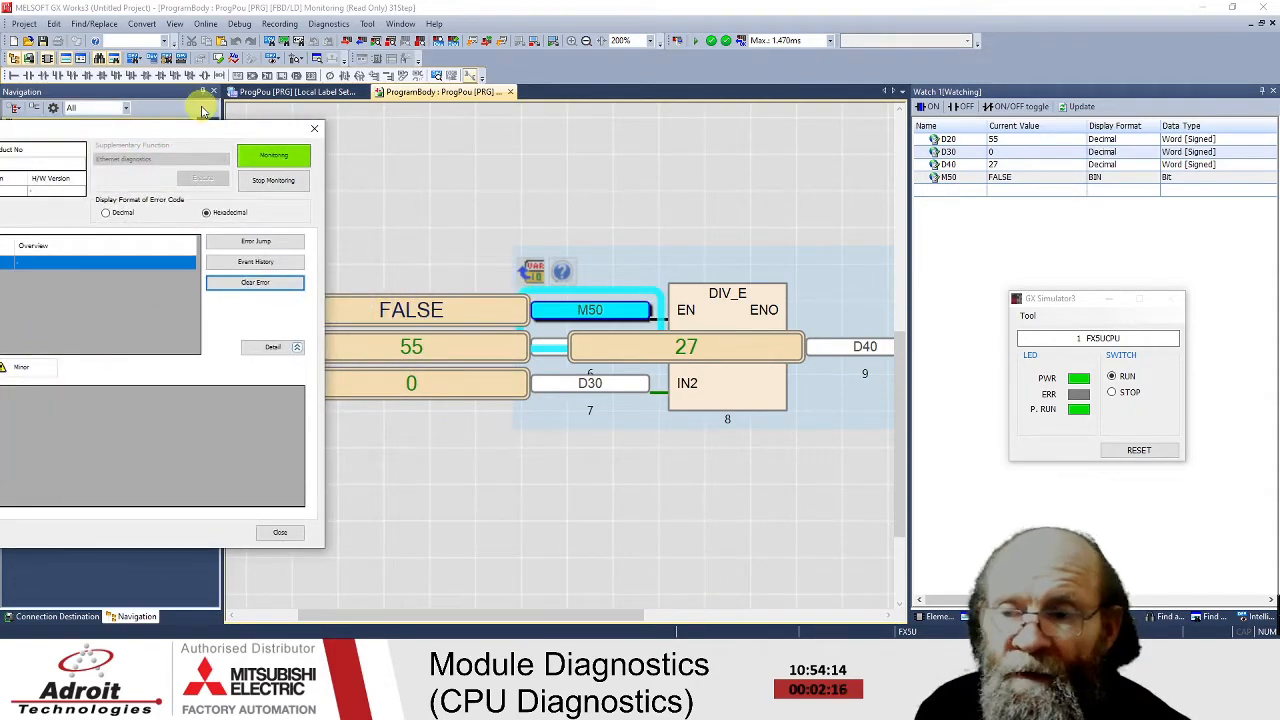
pyautogui.moveTo(166, 123); pyautogui.dragTo(660, 110)
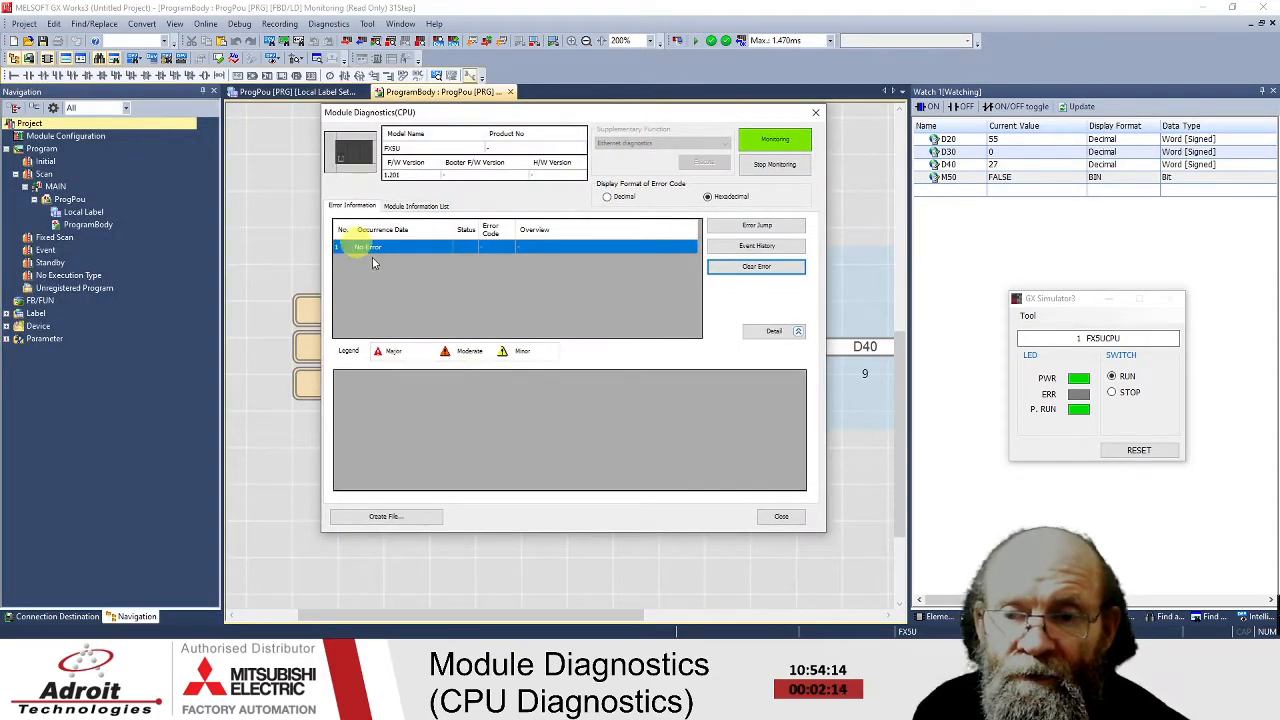
# - Examine the operation errors and their details in the Event History, and close both diagnostics windows
pyautogui.click(766, 250)
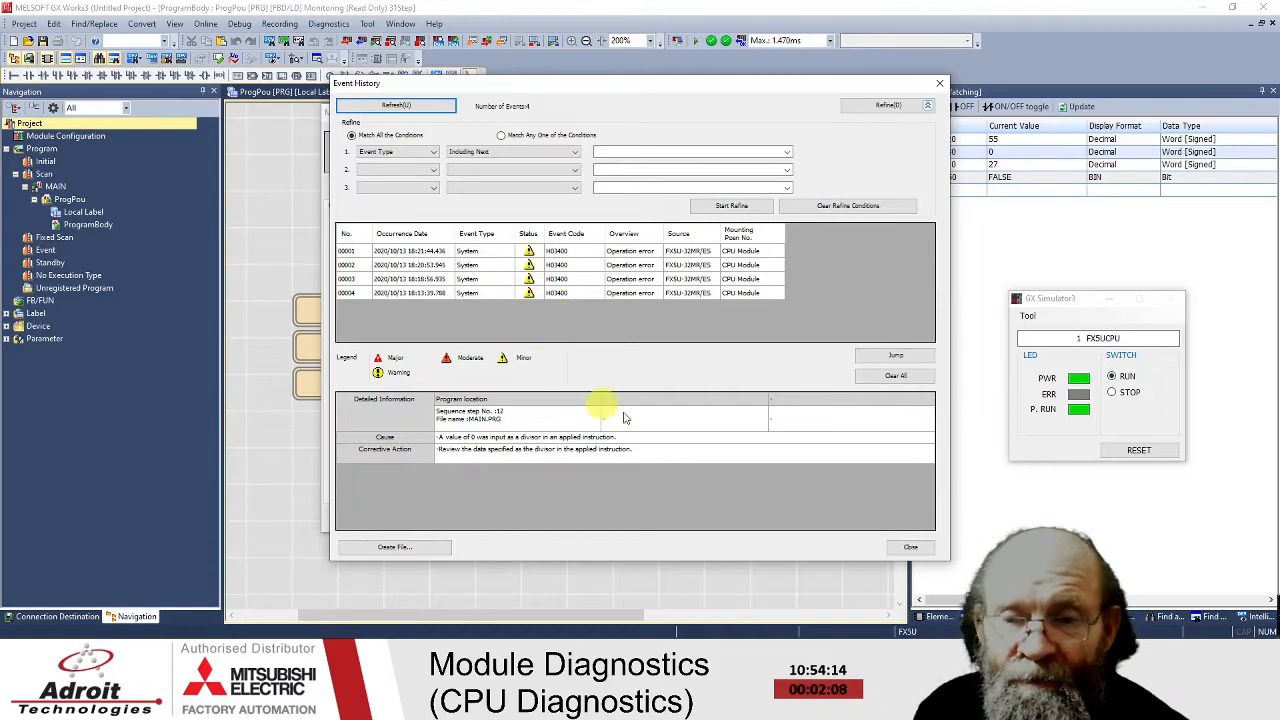
pyautogui.moveTo(636, 91); pyautogui.dragTo(379, 26)
pyautogui.click(593, 228)
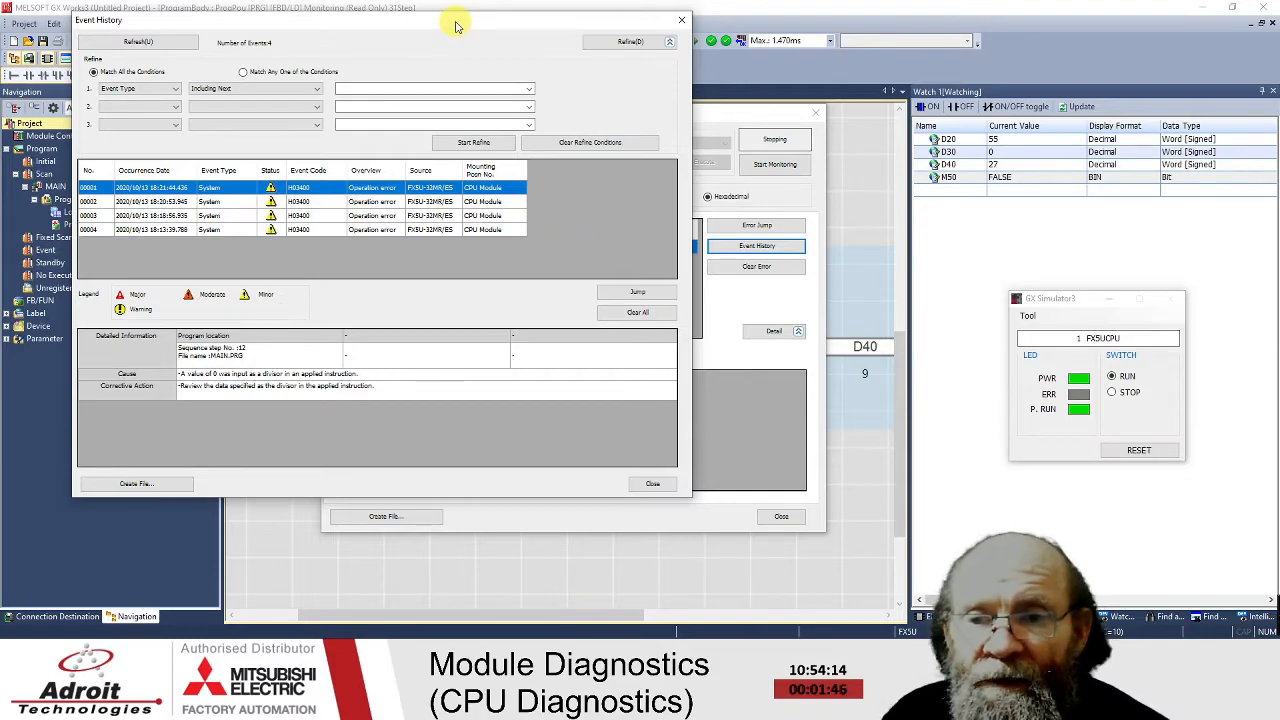
pyautogui.moveTo(453, 23); pyautogui.dragTo(585, 68)
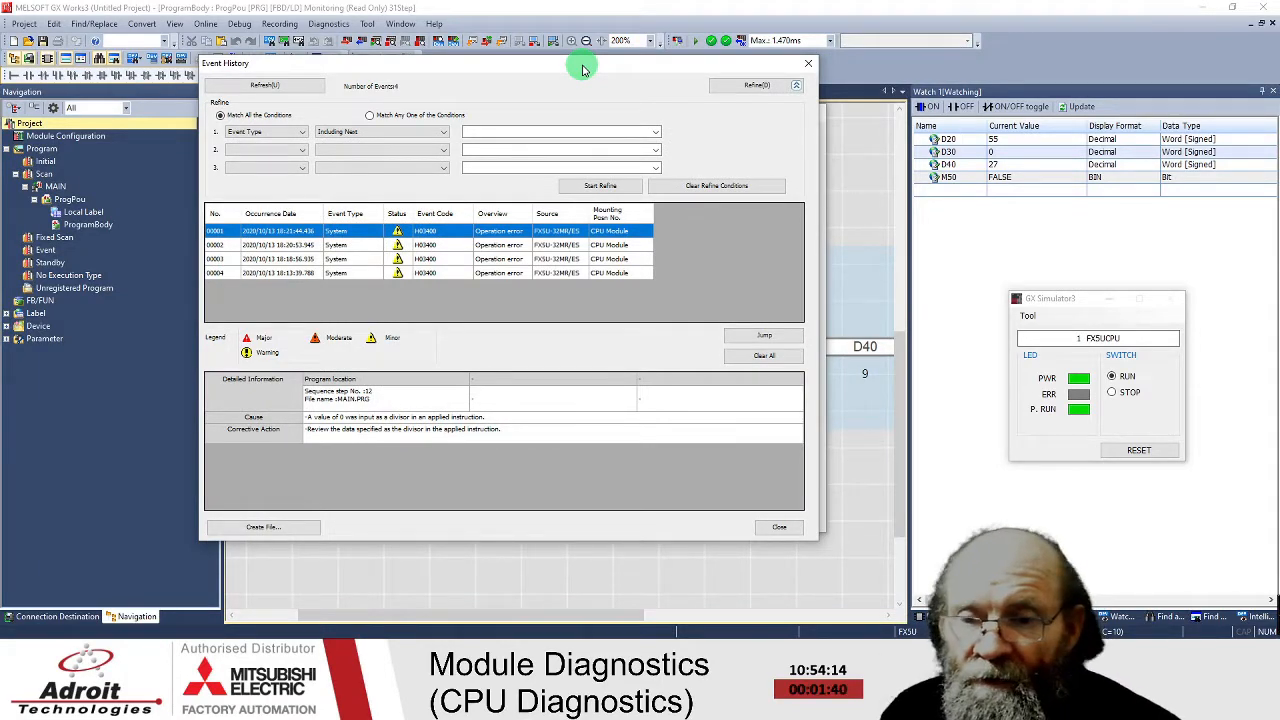
pyautogui.moveTo(584, 68); pyautogui.dragTo(640, 75)
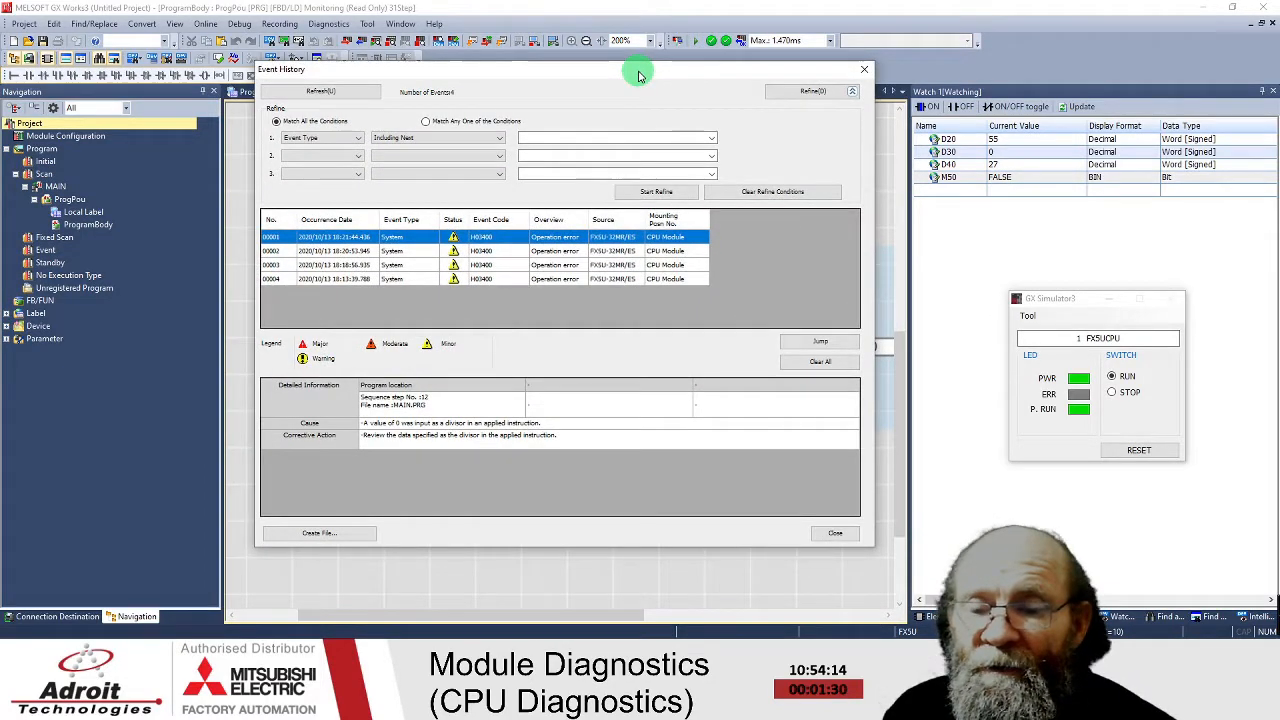
pyautogui.click(836, 534)
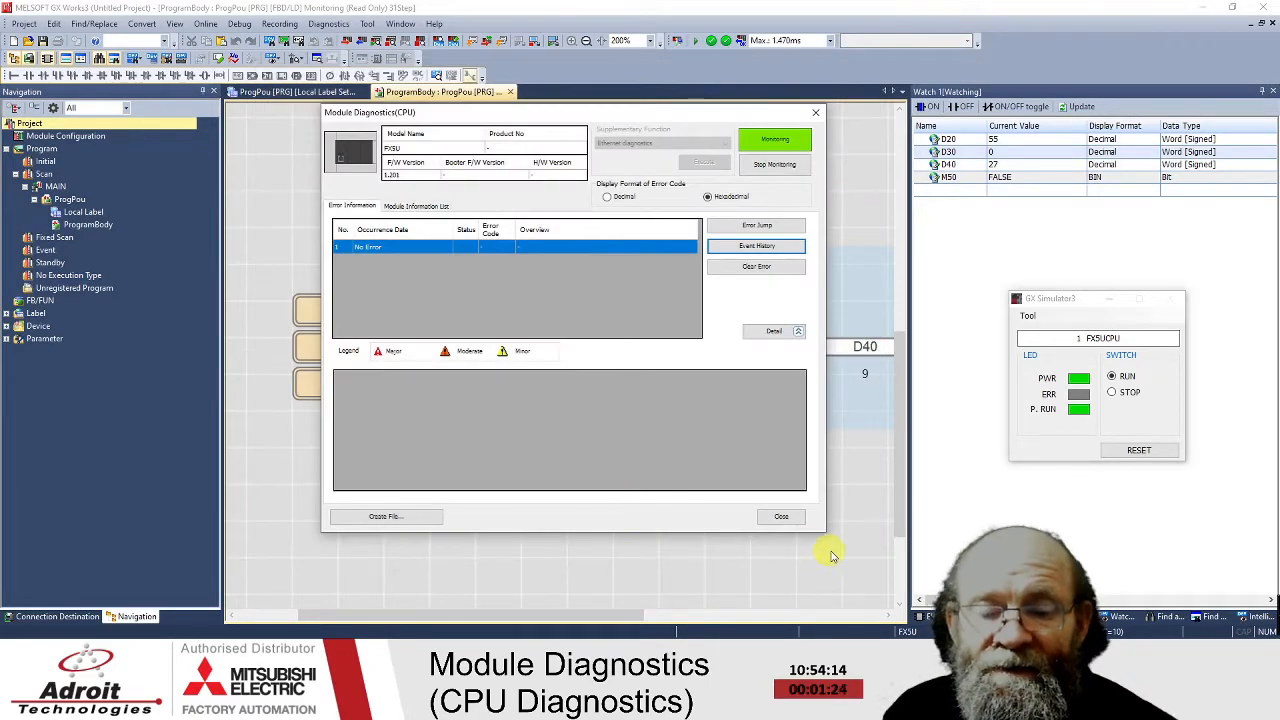
pyautogui.click(782, 520)
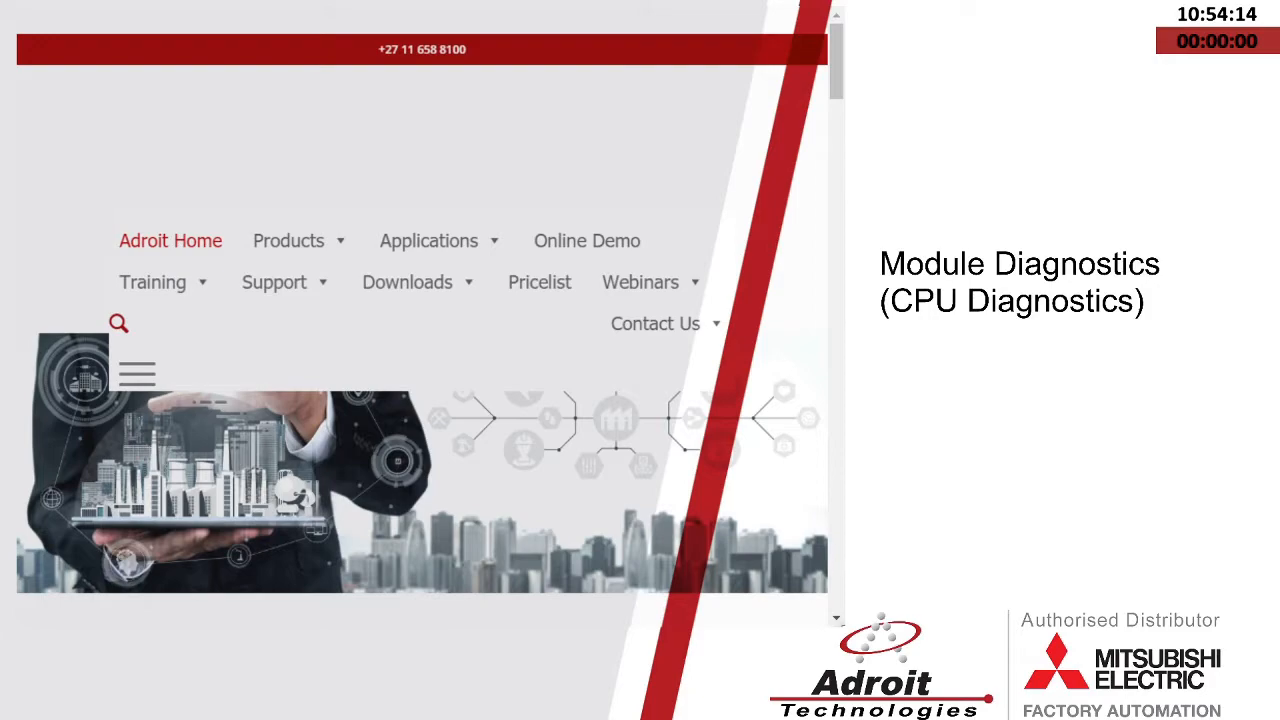
pyautogui.scroll(-3, 420, 400)
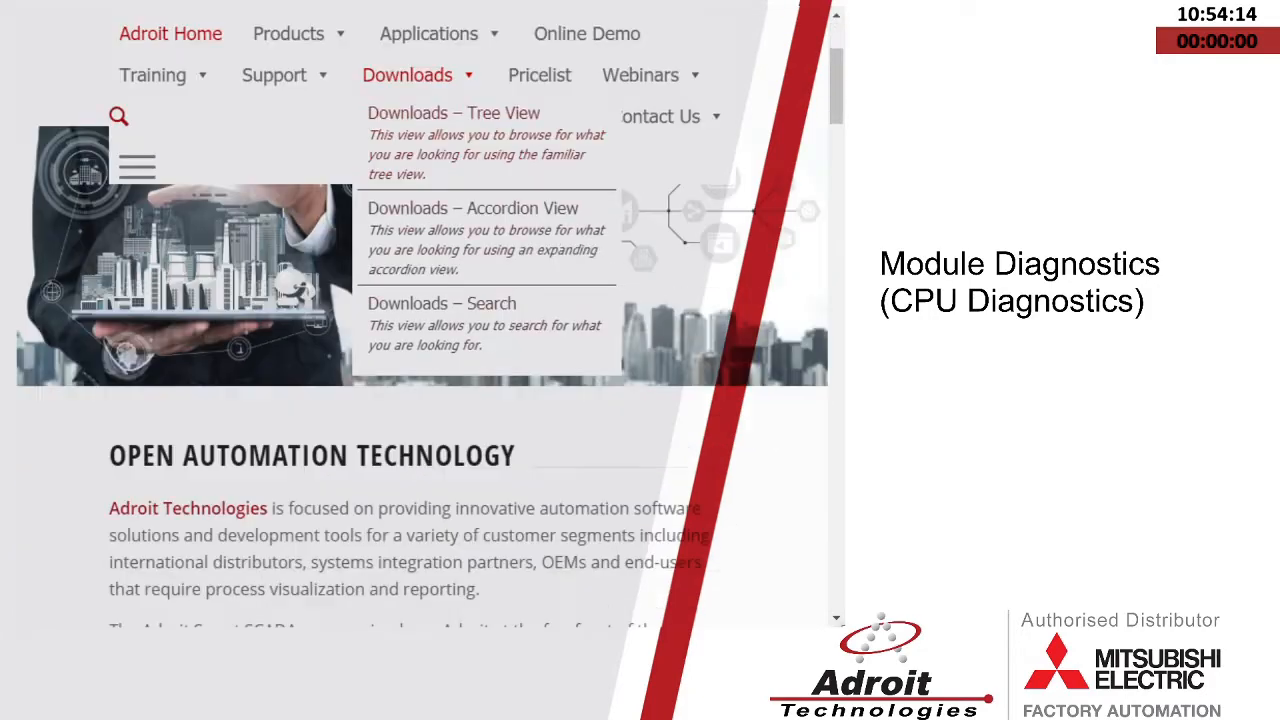
pyautogui.scroll(-3, 420, 350)
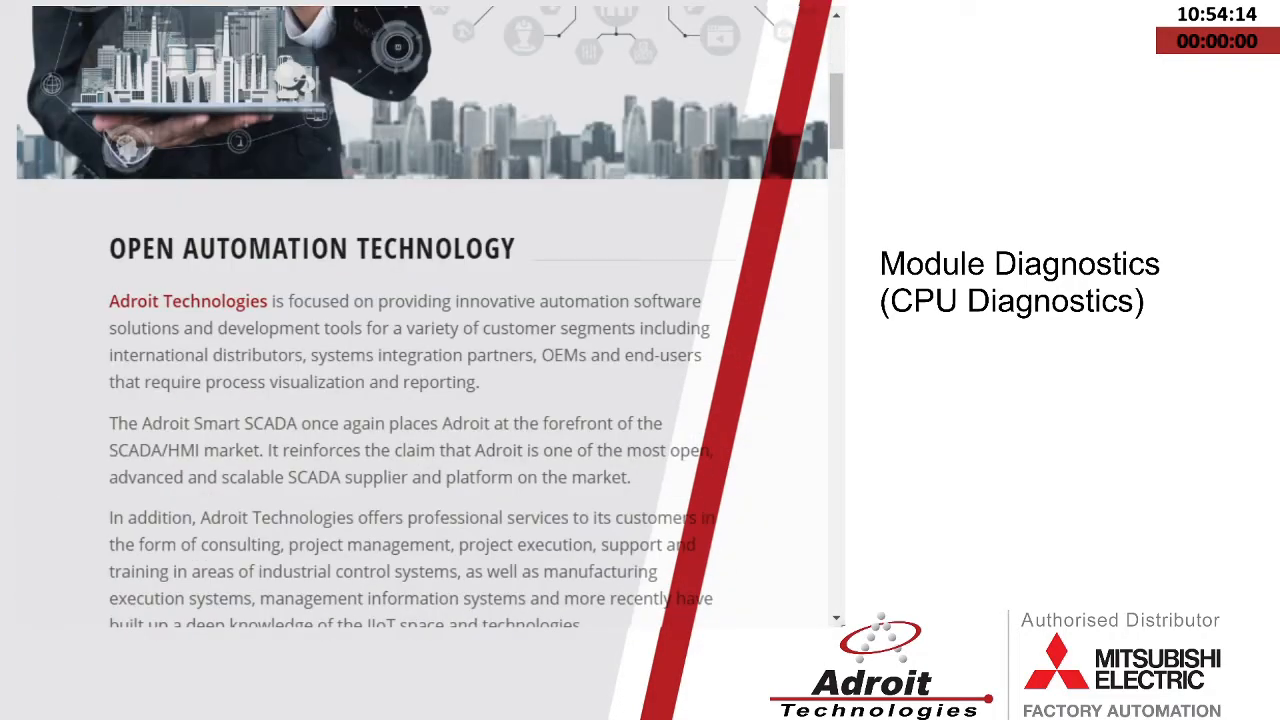
pyautogui.scroll(-10, 420, 350)
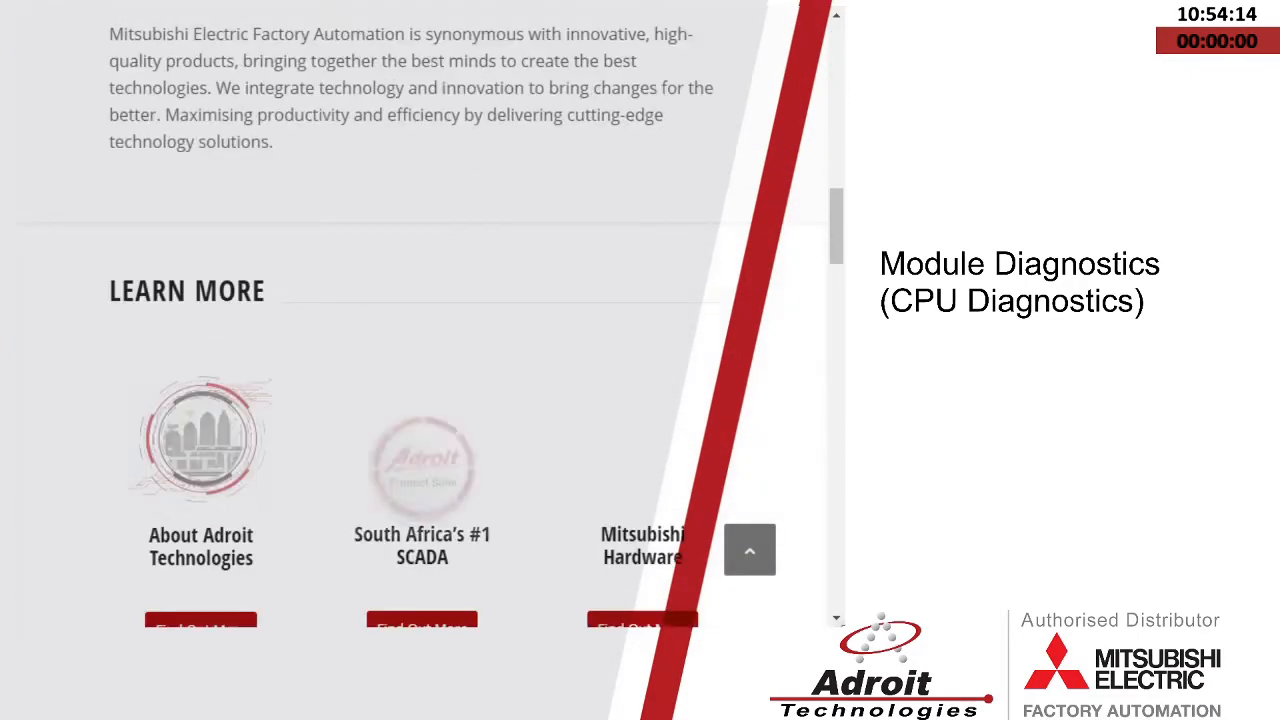